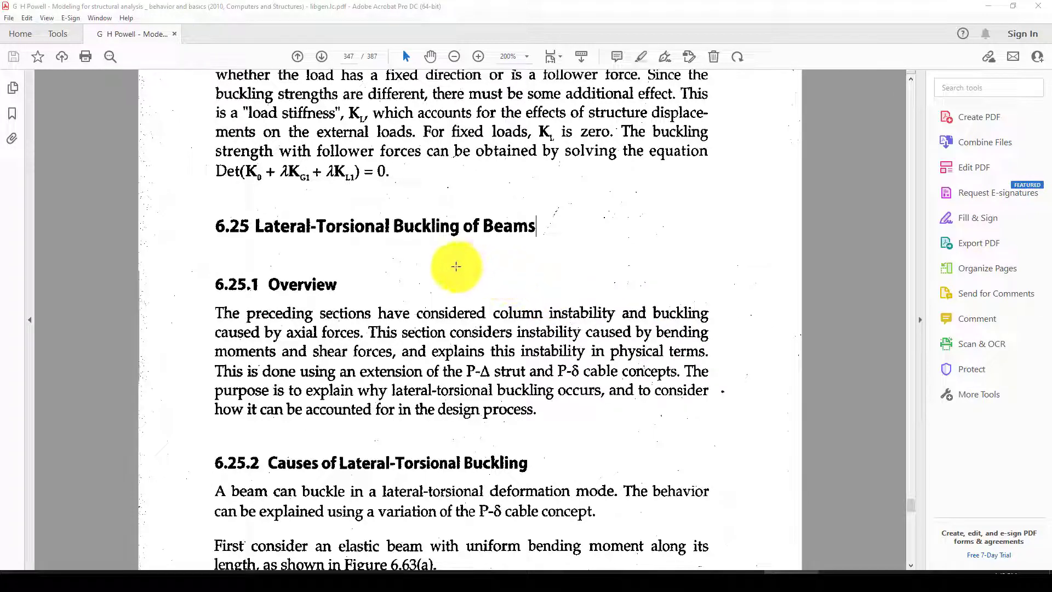
# Select the 6.25 Lateral-Torsional Buckling of Beams heading and the page text in Acrobat.
pyautogui.moveTo(253, 225); pyautogui.dragTo(506, 224)
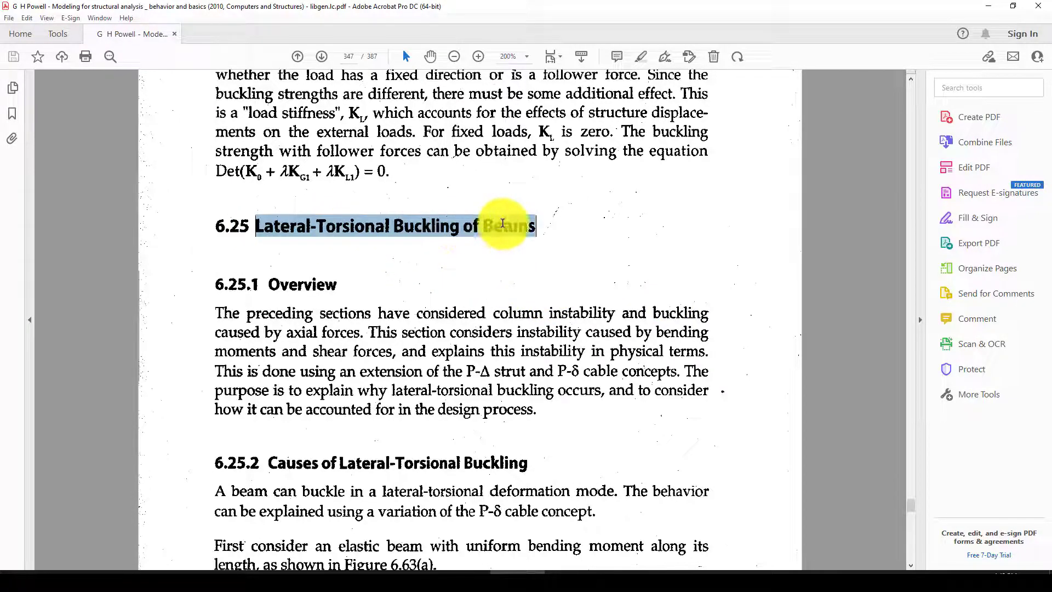
pyautogui.click(521, 266)
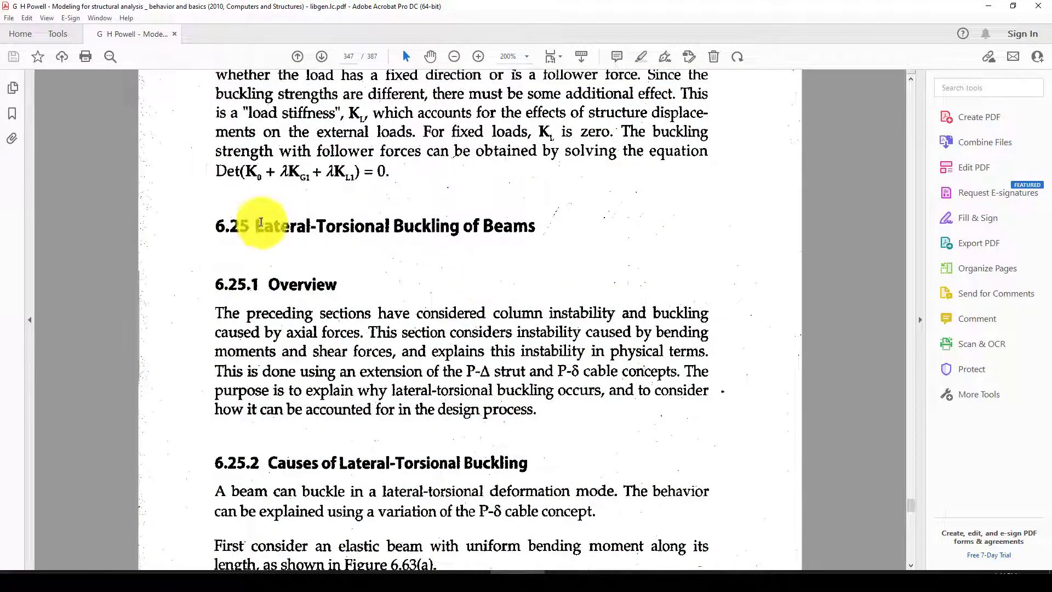
pyautogui.moveTo(253, 220); pyautogui.dragTo(504, 223)
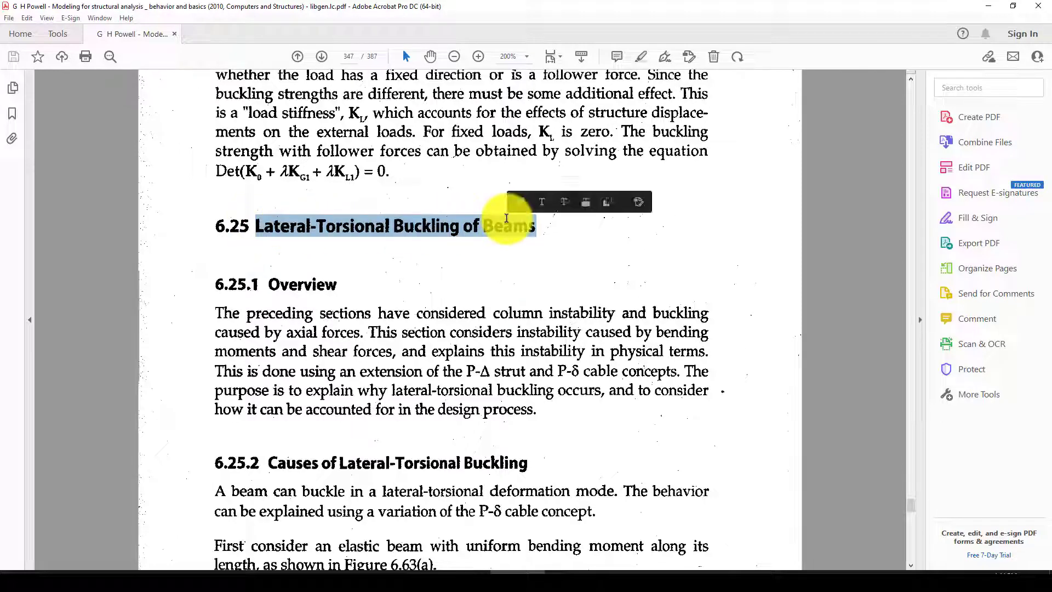
pyautogui.hotkey('ctrl', 'a')
pyautogui.click(451, 257)
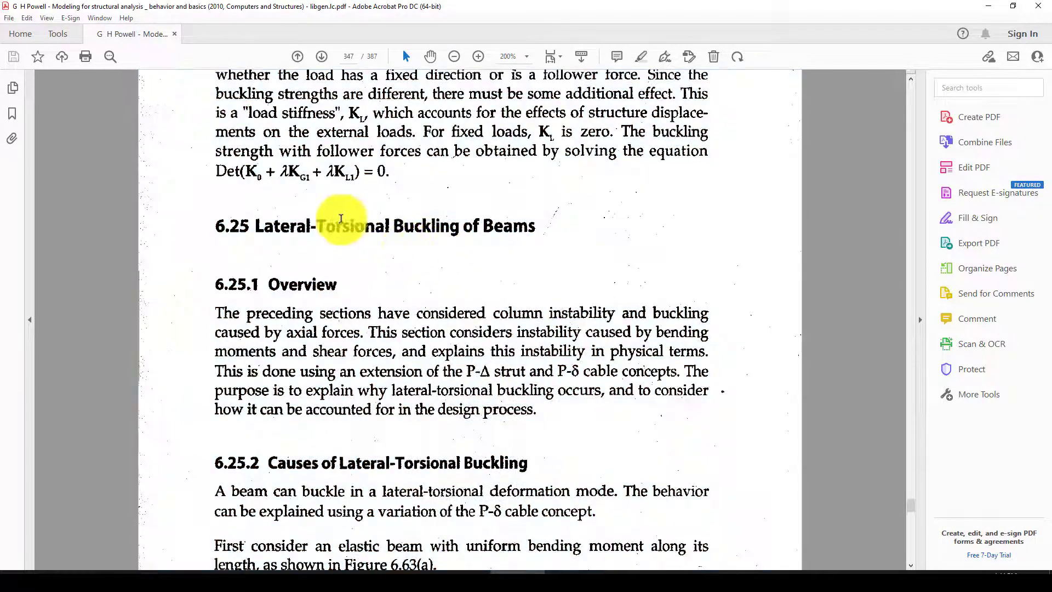
pyautogui.moveTo(256, 224); pyautogui.dragTo(504, 226)
pyautogui.hotkey('ctrl', 'a')
pyautogui.click(526, 246)
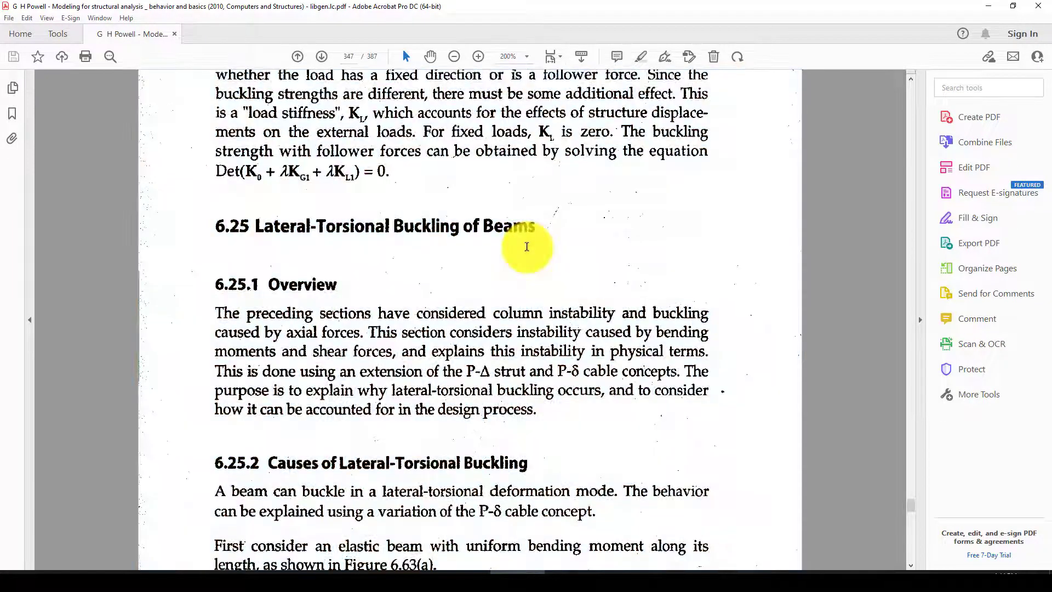
pyautogui.moveTo(535, 226); pyautogui.dragTo(256, 233)
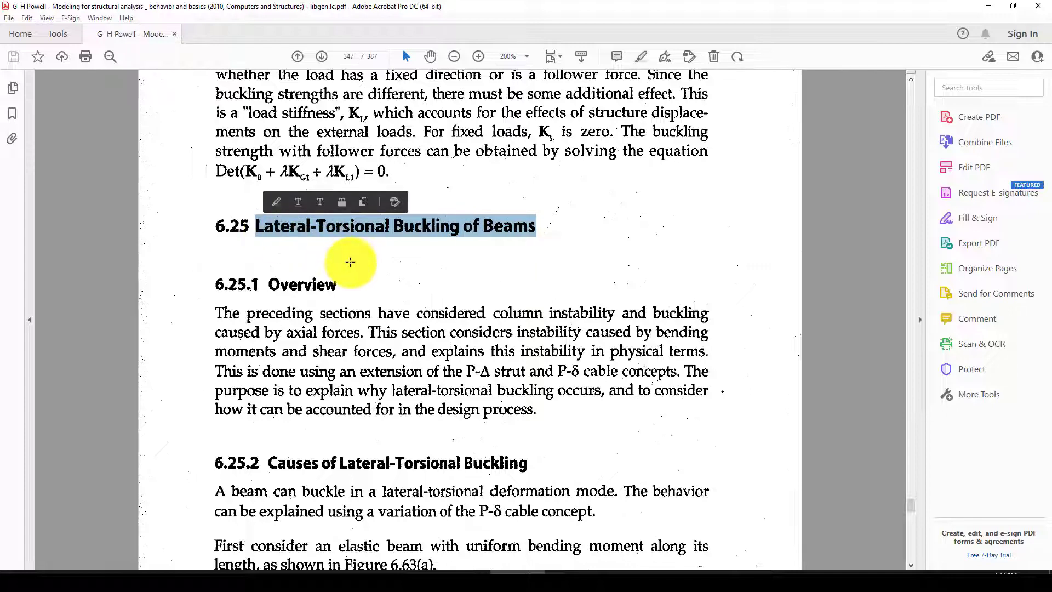
pyautogui.hotkey('ctrl', 'a')
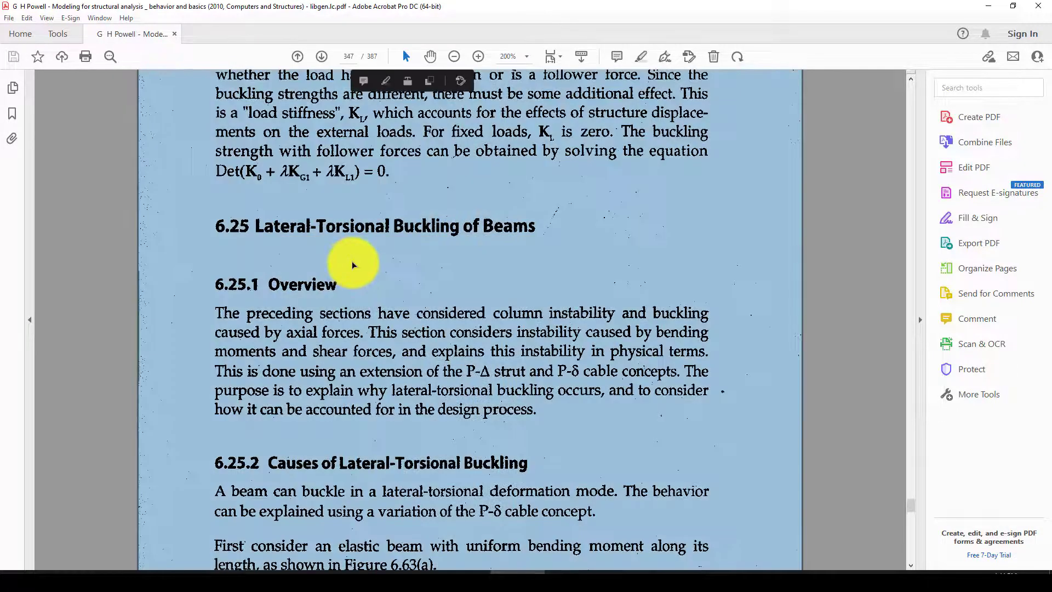
pyautogui.click(352, 265)
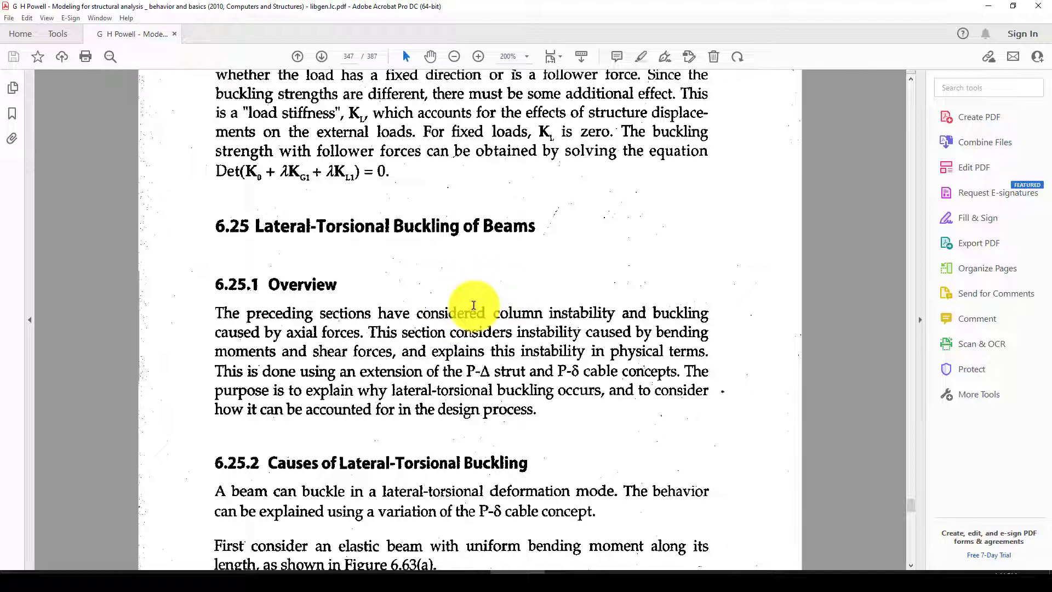
# Scroll through pages 347–349 to Figure 6.64, Physical Explanation of Beam Buckling.
pyautogui.scroll(-2, 471, 304)
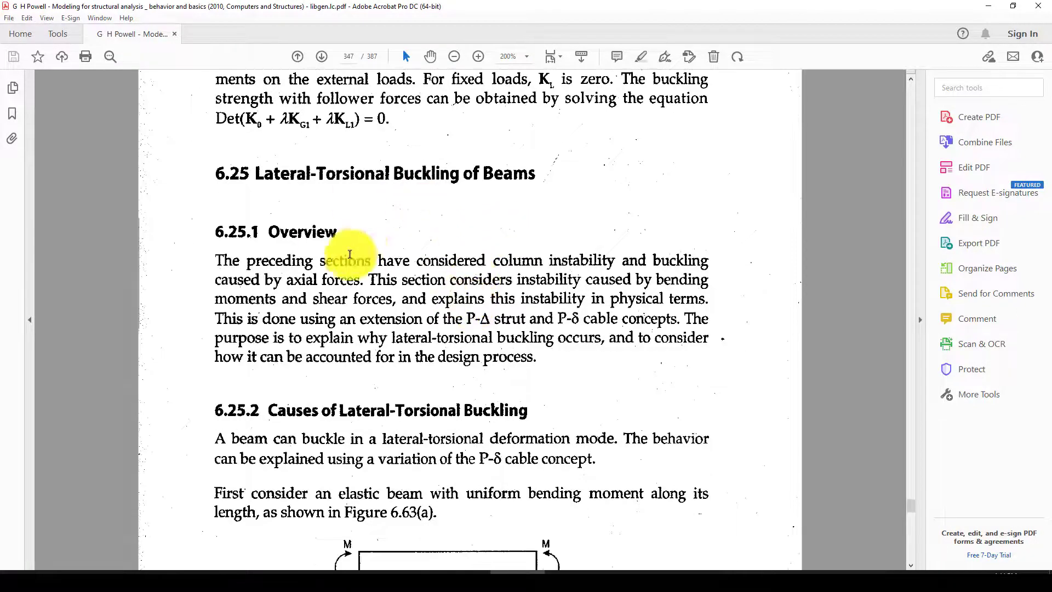
pyautogui.scroll(-4, 378, 307)
pyautogui.scroll(-5, 380, 296)
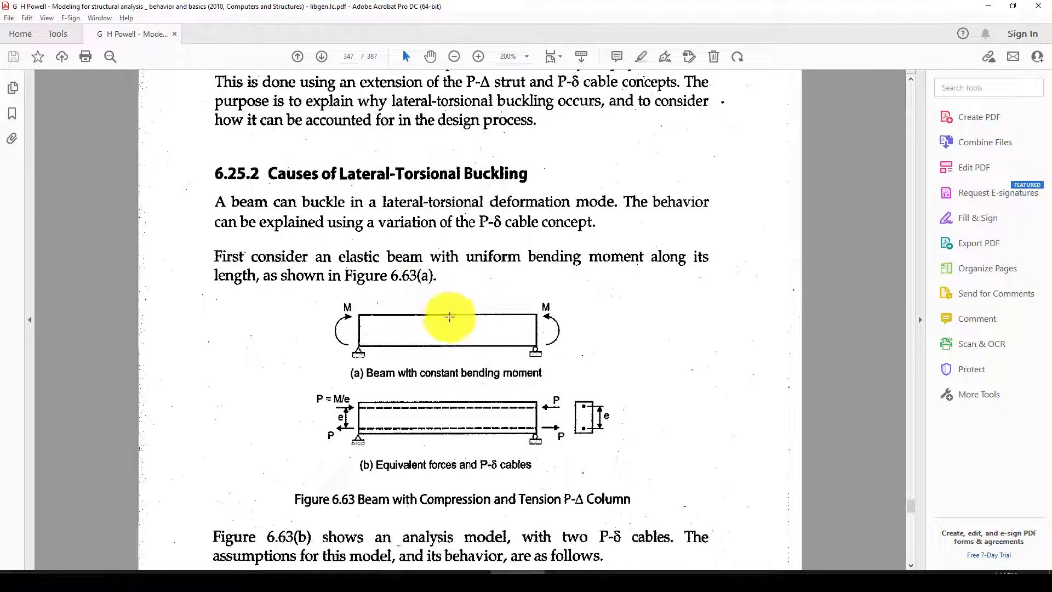
pyautogui.scroll(-1, 465, 329)
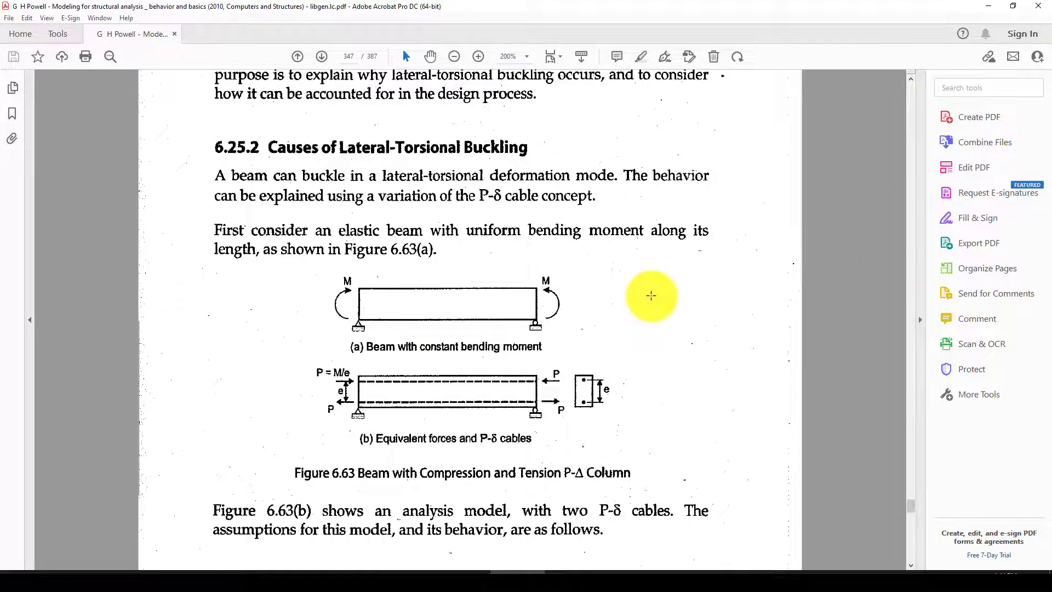
pyautogui.scroll(-20, 648, 294)
pyautogui.scroll(-5, 694, 332)
pyautogui.scroll(-5, 690, 333)
pyautogui.scroll(-20, 667, 322)
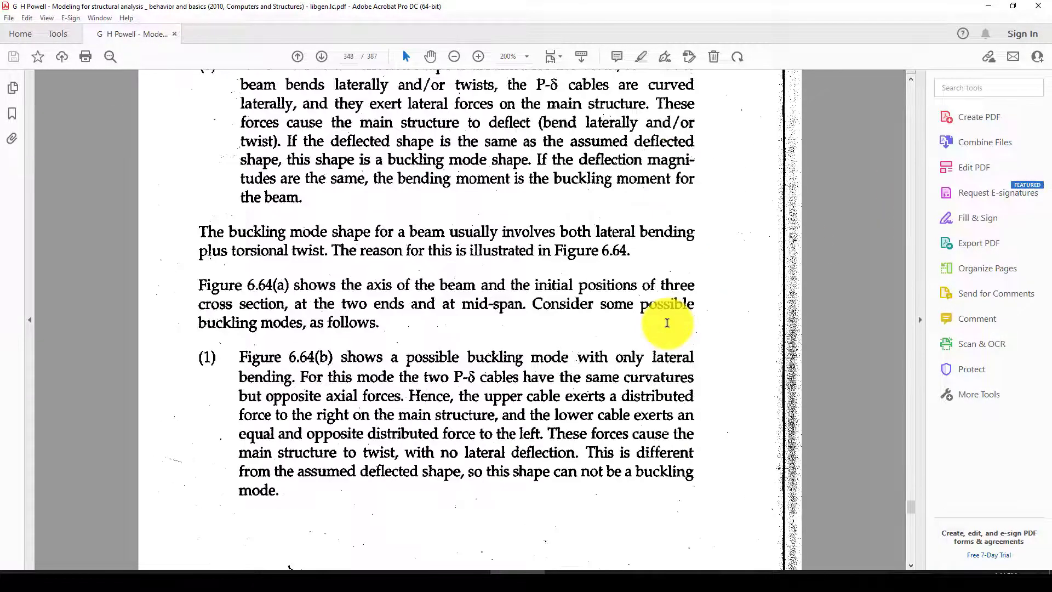
pyautogui.scroll(-16, 606, 334)
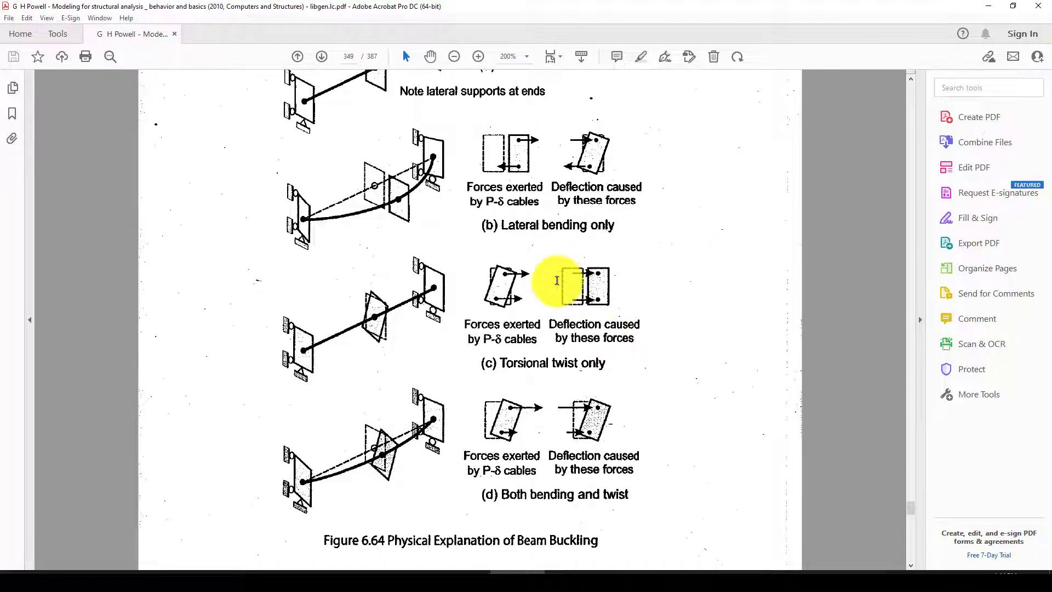
pyautogui.scroll(-4, 516, 332)
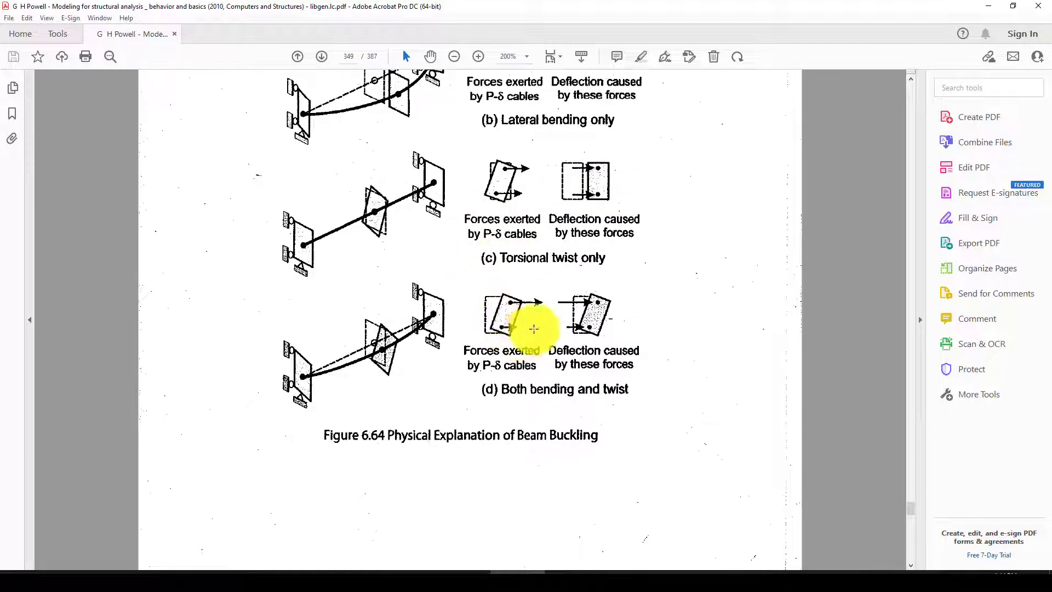
pyautogui.scroll(-1, 520, 335)
pyautogui.scroll(1, 522, 339)
pyautogui.scroll(2, 521, 340)
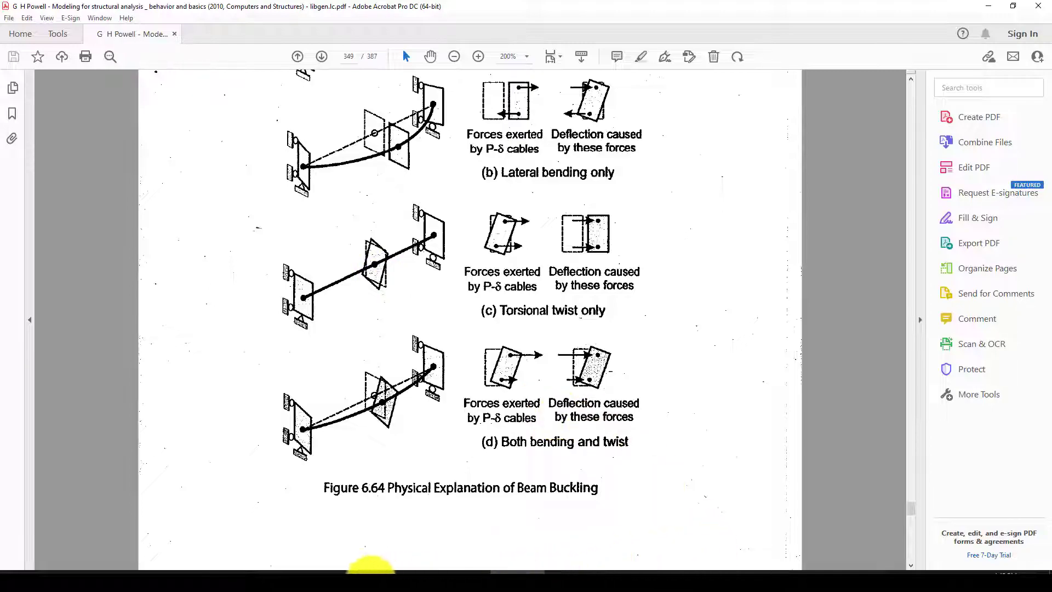
# In the Word notes, add an unnumbered B=200mm line below the I-Section heading.
pyautogui.click(345, 558)
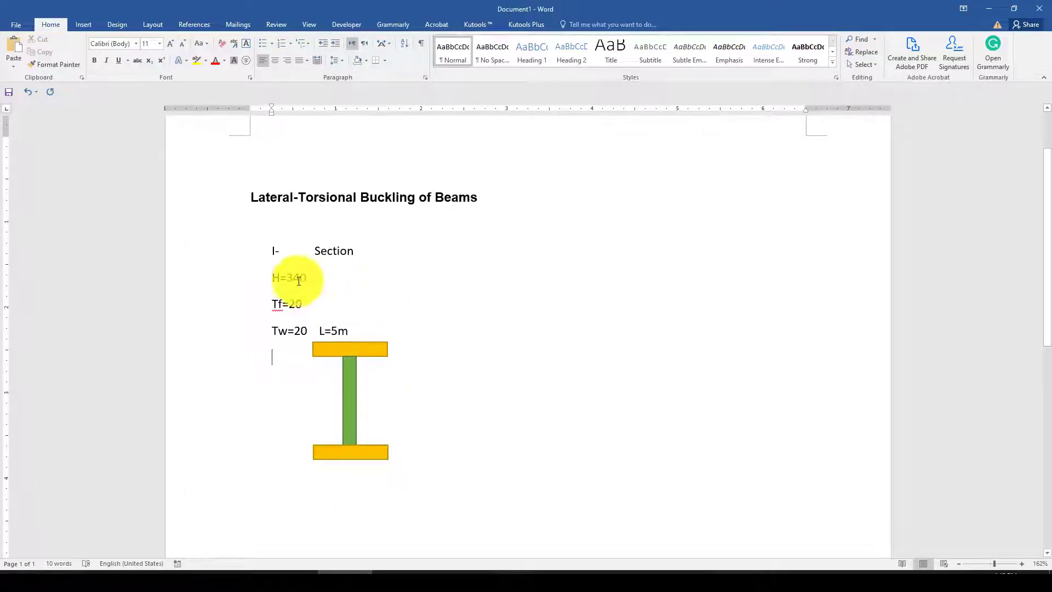
pyautogui.click(275, 252)
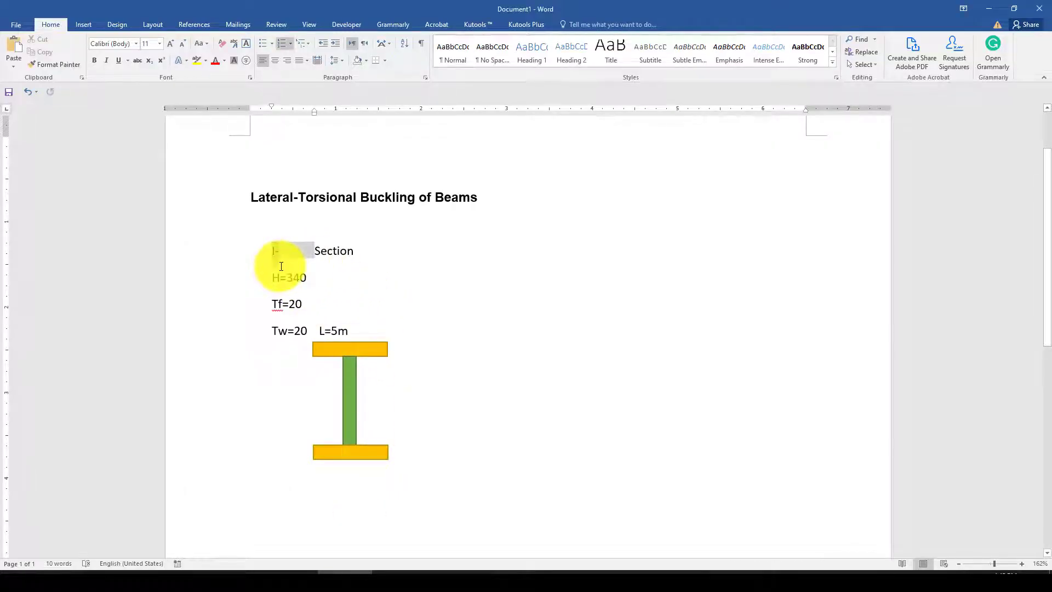
pyautogui.click(367, 252)
pyautogui.press('Return')
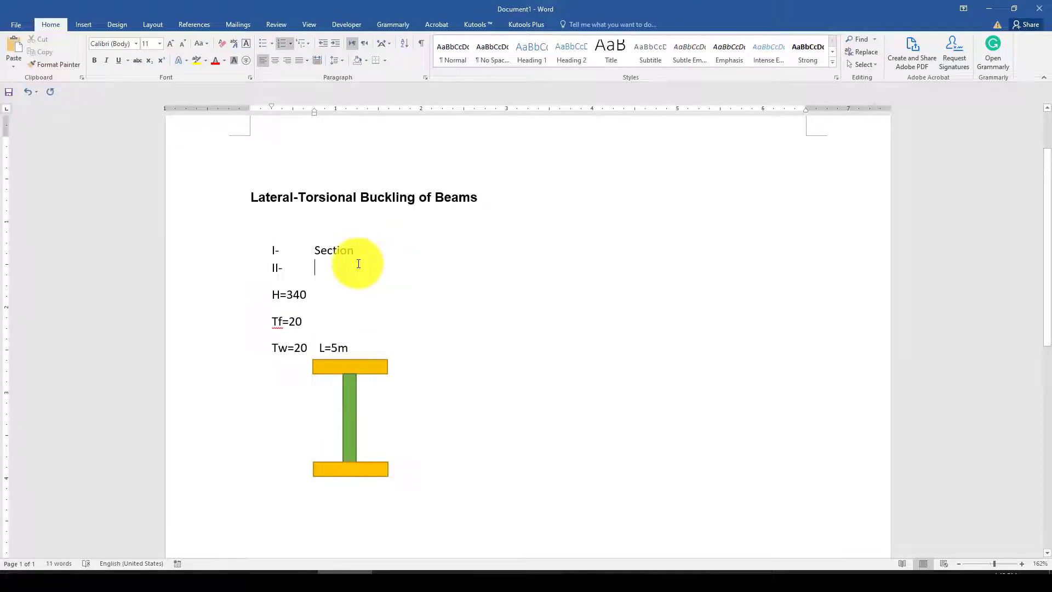
pyautogui.press('Return')
pyautogui.write('B=200mm')
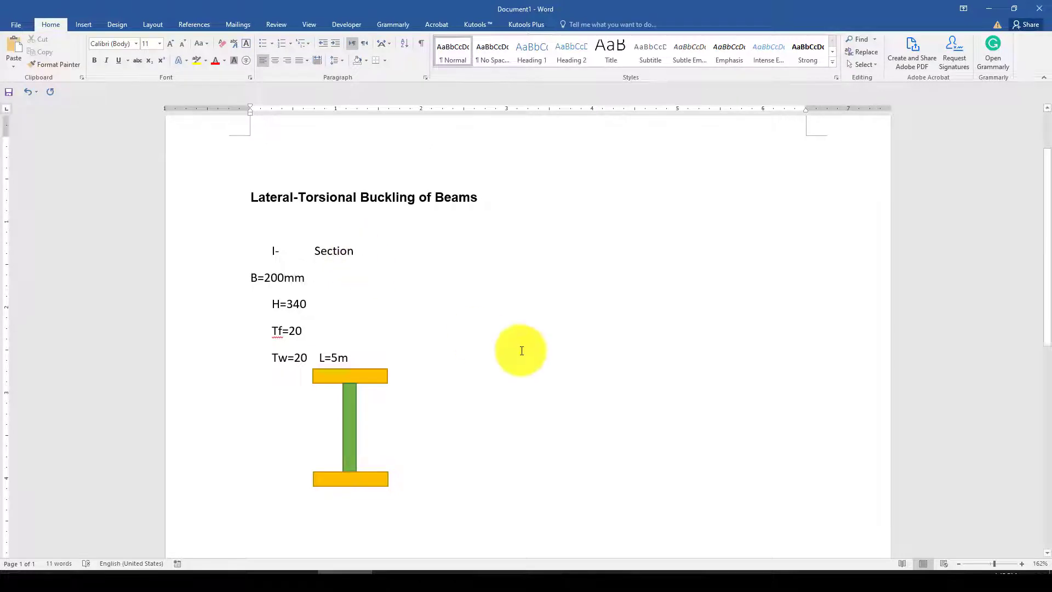
# Add a blank line after 'Tw=20 L=5m', then start a new part in Abaqus/CAE.
pyautogui.click(557, 357)
pyautogui.scroll(-1, 356, 394)
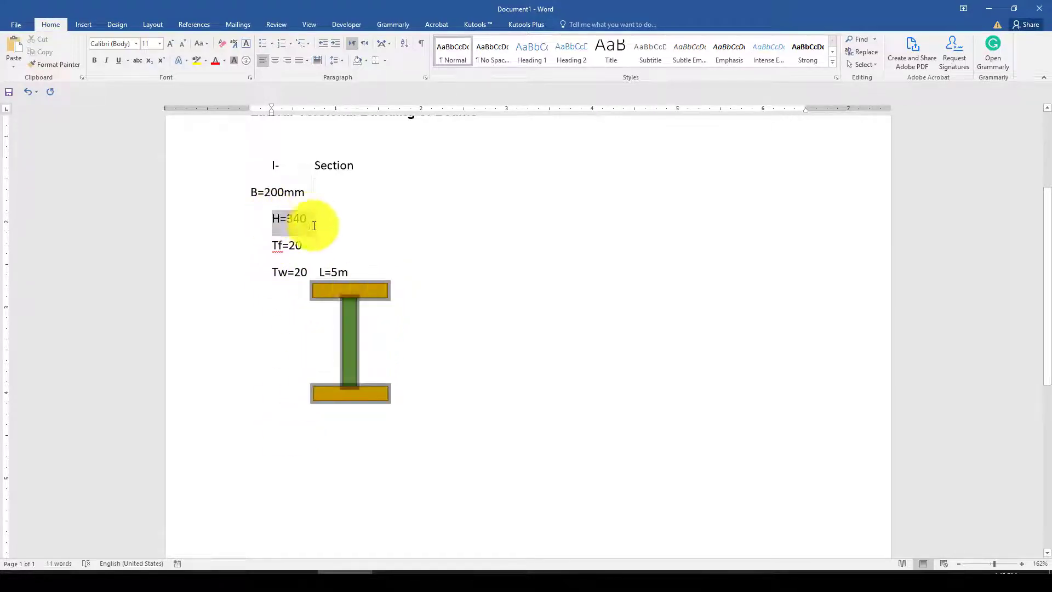
pyautogui.press('Return')
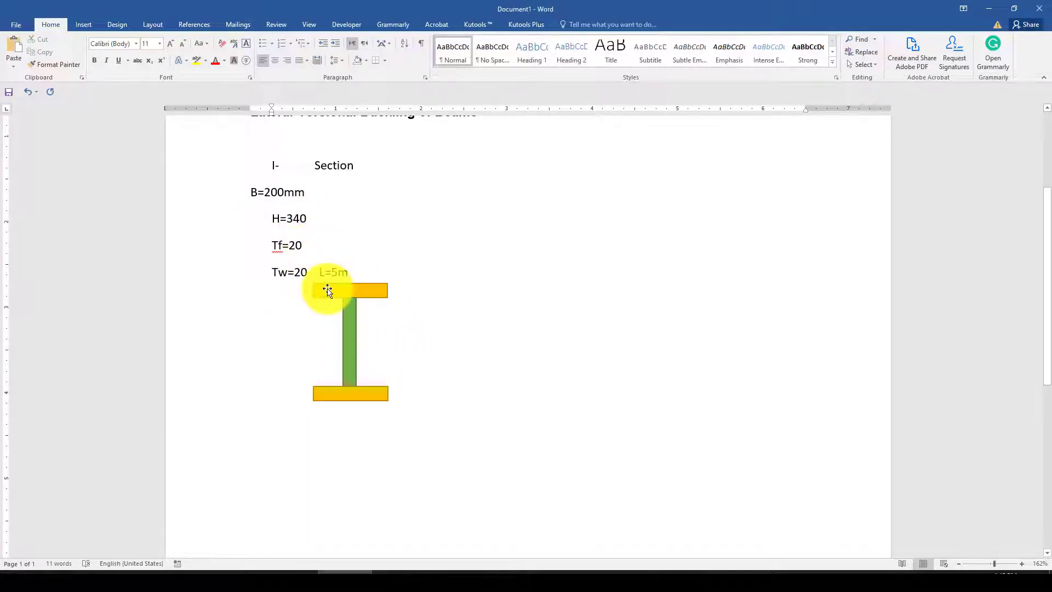
pyautogui.doubleClick(308, 248)
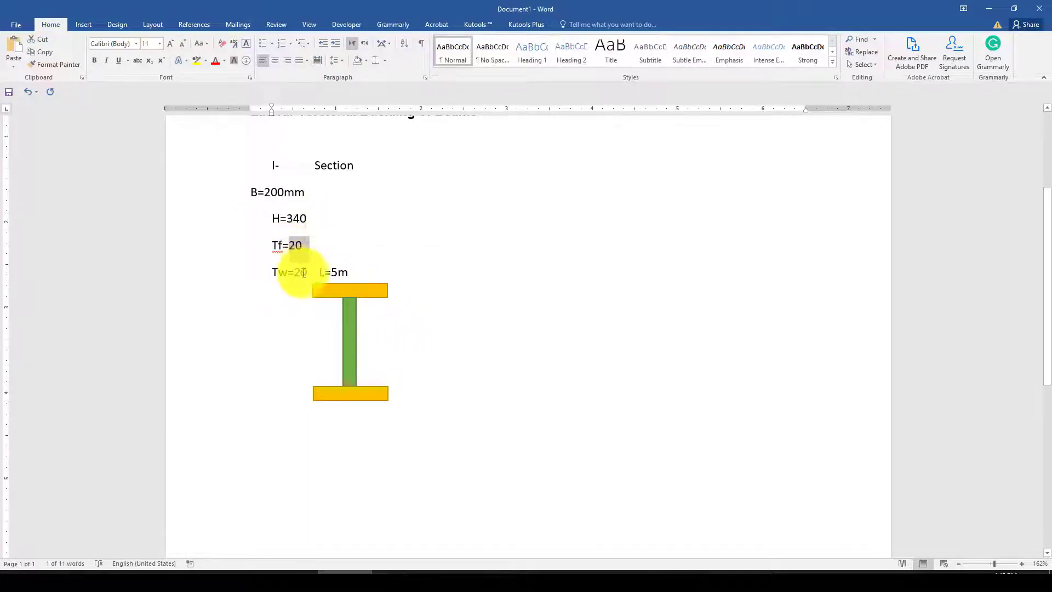
pyautogui.click(293, 354)
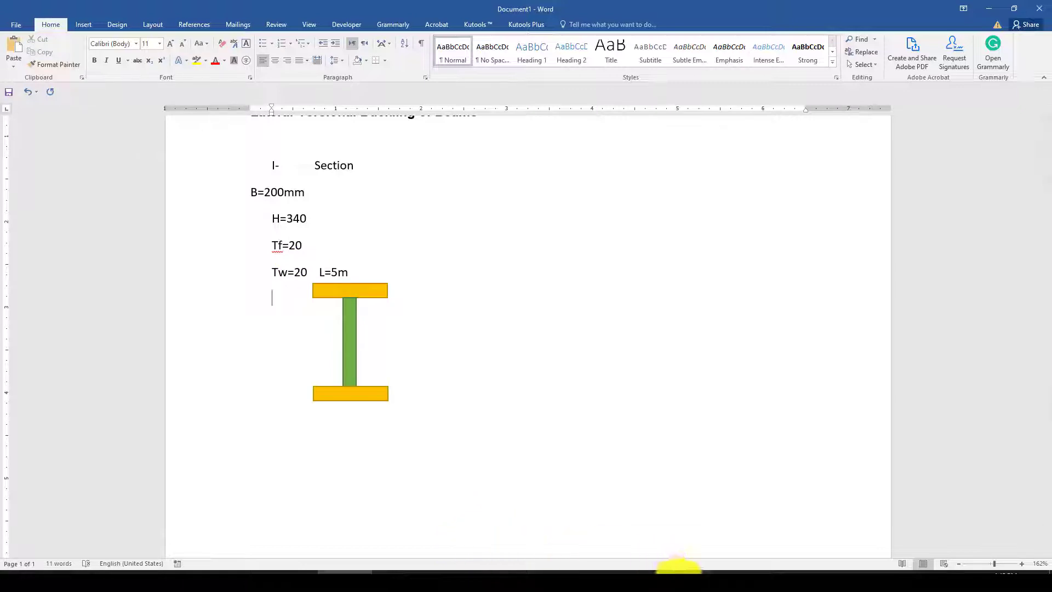
pyautogui.click(677, 563)
pyautogui.click(114, 105)
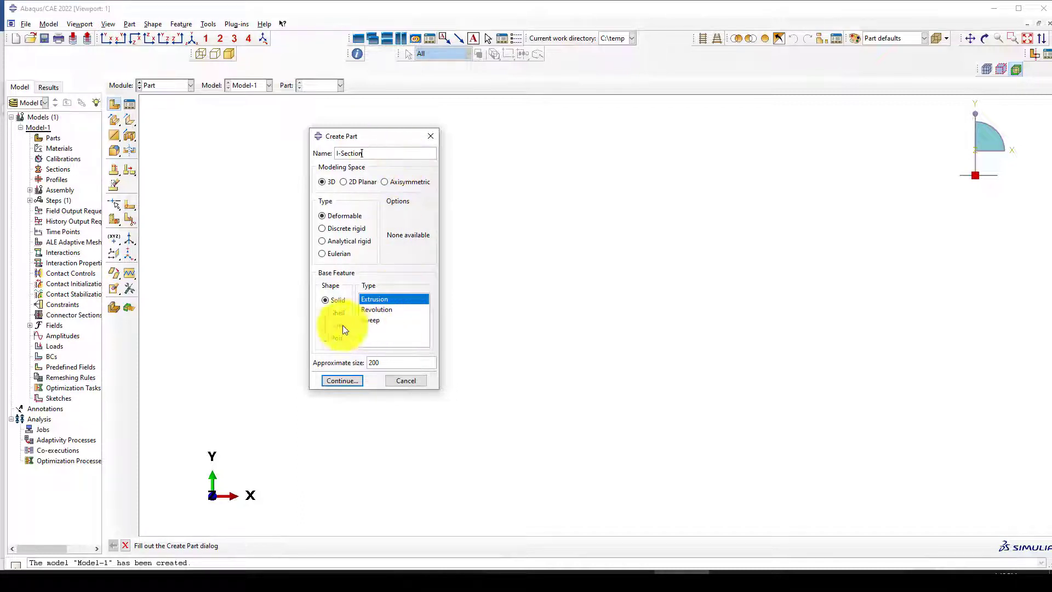
# Create the I-Section 3D deformable solid extrusion part with a cleared approximate size, then pick connected lines.
pyautogui.doubleClick(362, 365)
pyautogui.press('BackSpace')
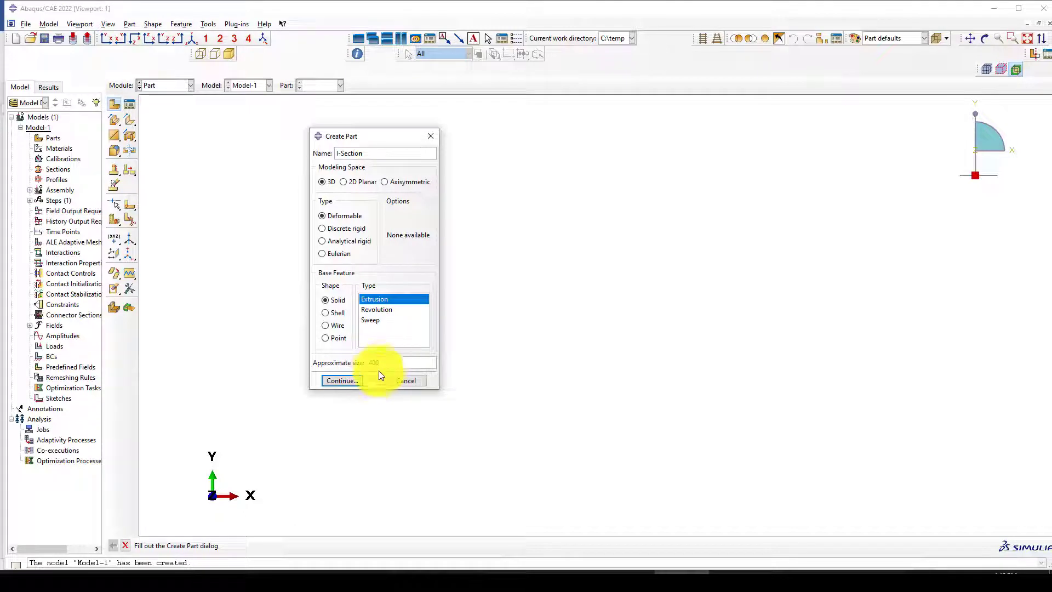
pyautogui.click(341, 382)
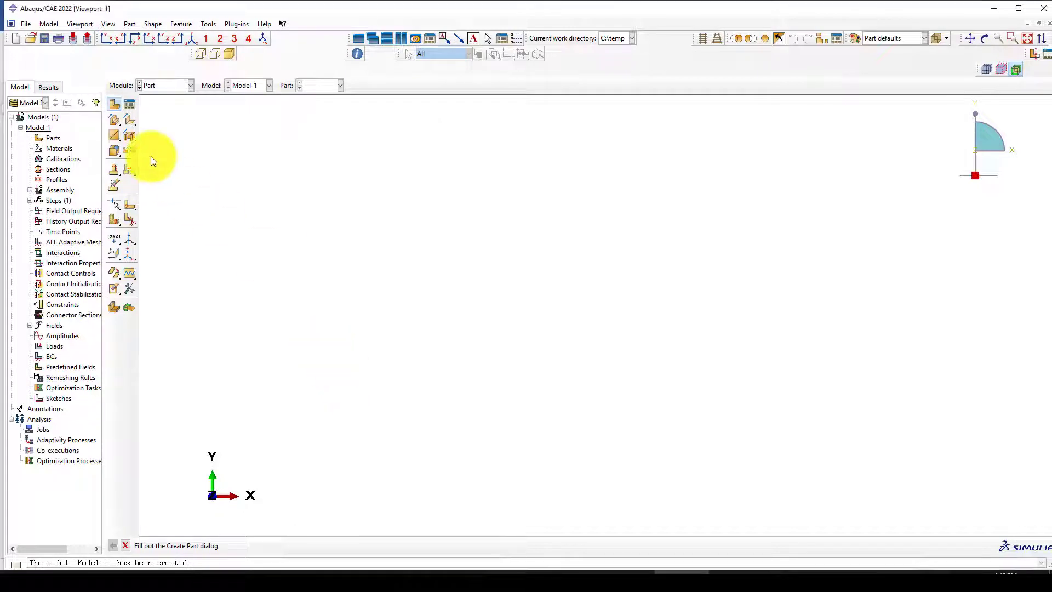
pyautogui.click(129, 107)
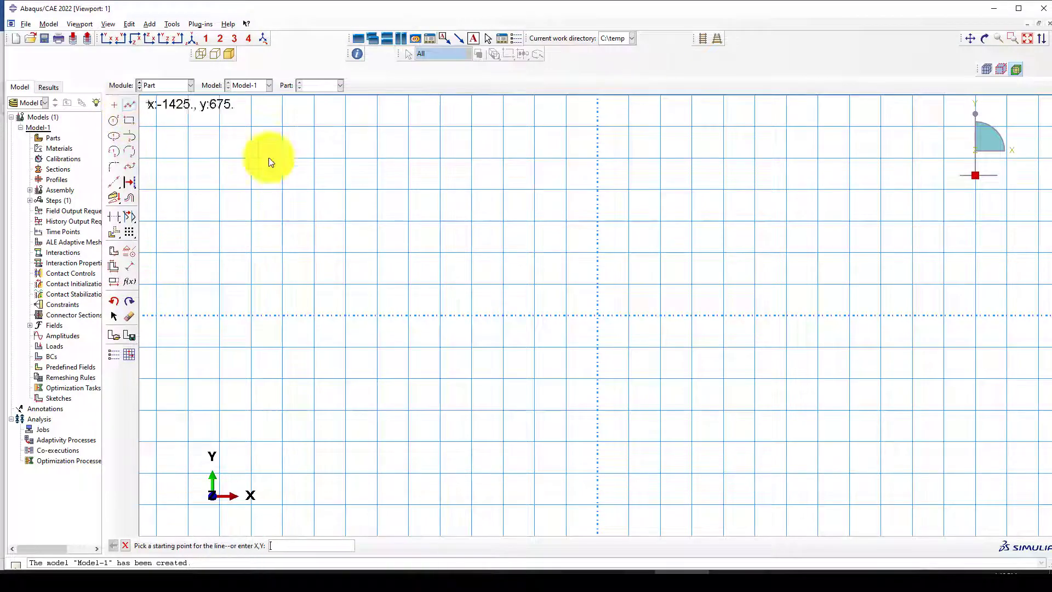
# Sketch the right half of the I-section: top flange, flange tip, web, lower step and bottom flange.
pyautogui.click(536, 252)
pyautogui.click(659, 252)
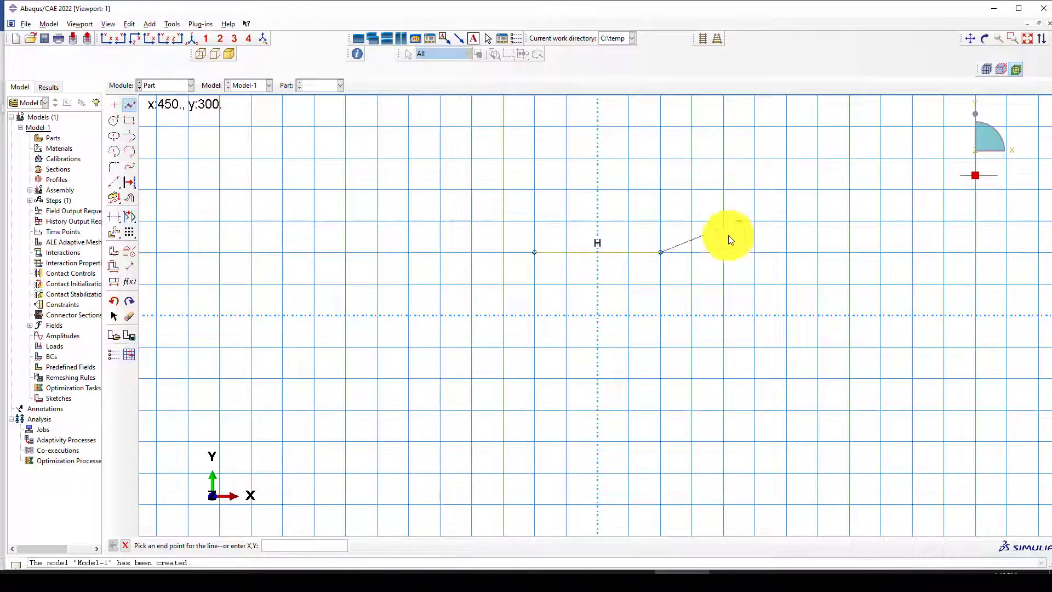
pyautogui.click(613, 283)
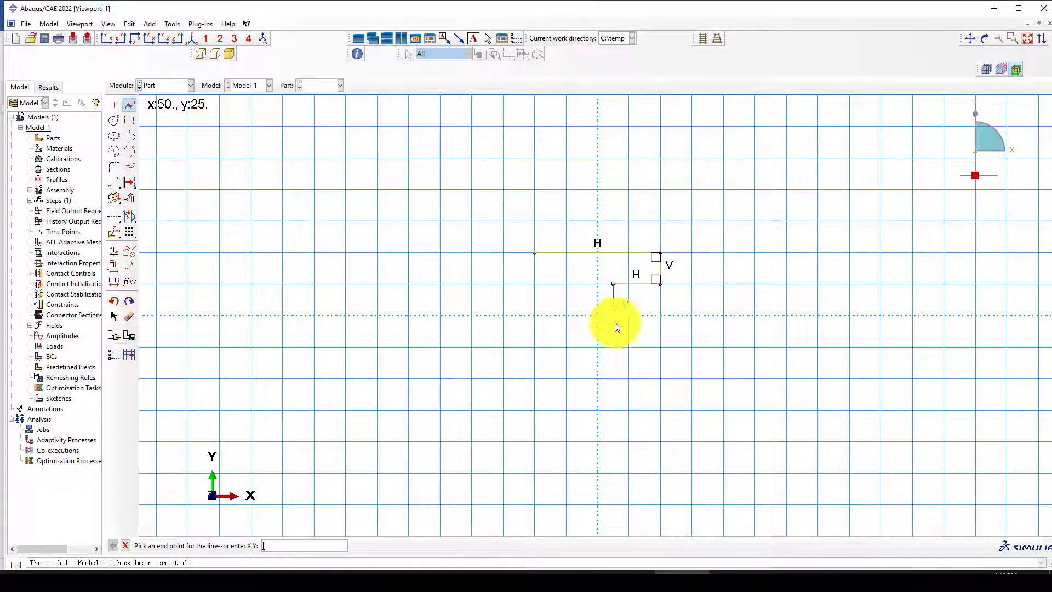
pyautogui.click(614, 449)
pyautogui.click(668, 448)
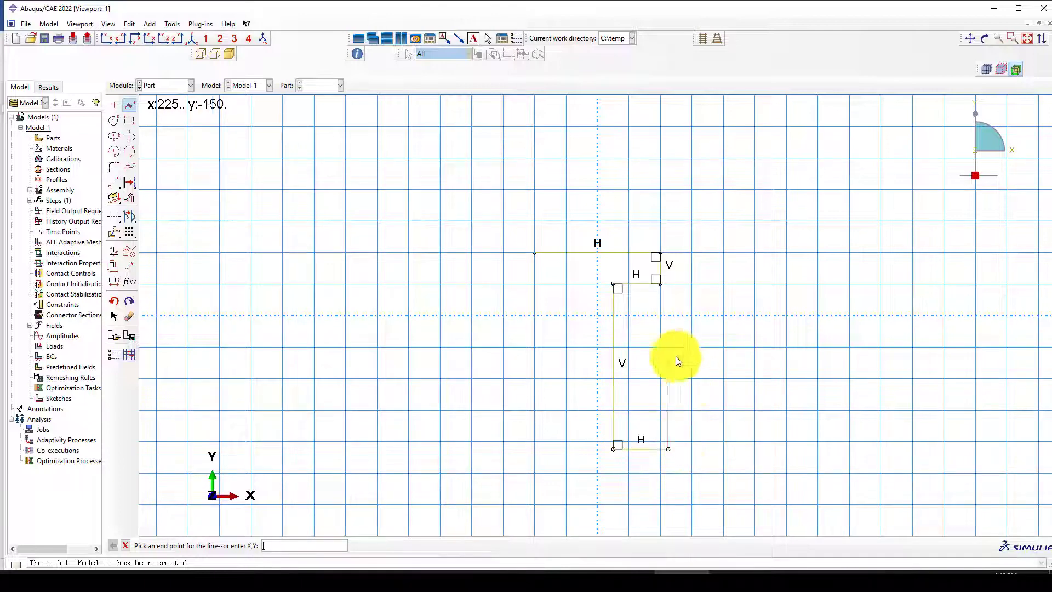
pyautogui.click(668, 488)
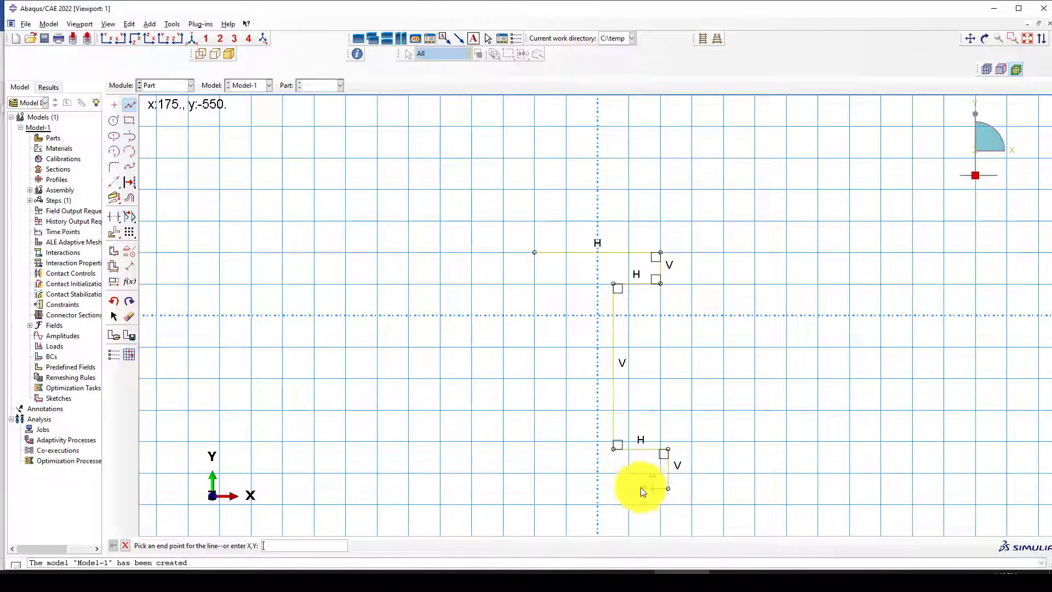
pyautogui.click(534, 488)
pyautogui.rightClick(549, 409)
pyautogui.click(575, 449)
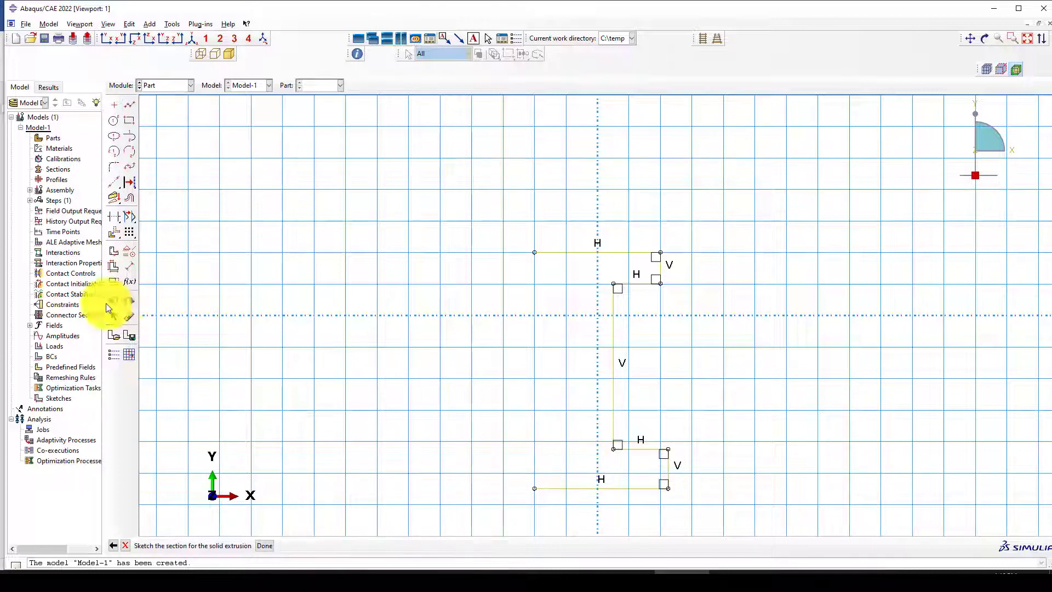
# Dimension the top line 200, the upper flange tip 20 and the upper inner step 90.
pyautogui.click(130, 265)
pyautogui.click(576, 252)
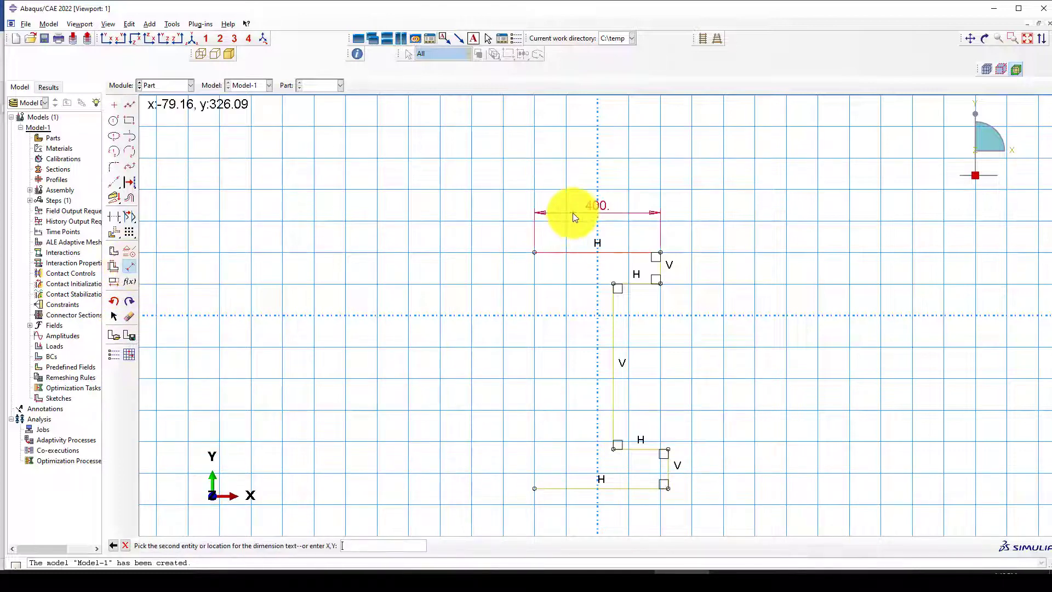
pyautogui.click(573, 213)
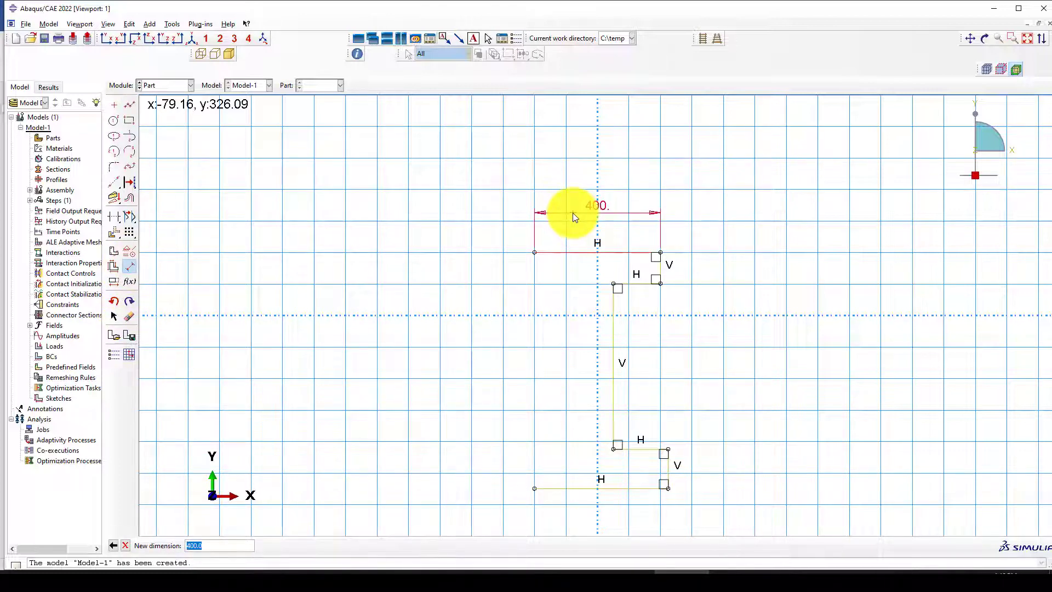
pyautogui.press('Return')
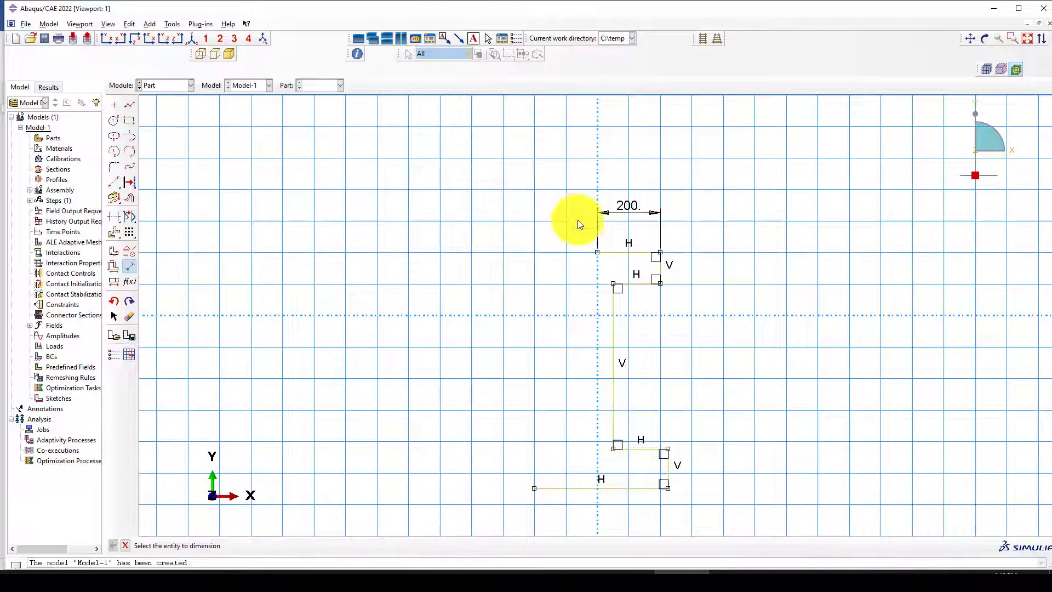
pyautogui.click(659, 271)
pyautogui.click(691, 274)
pyautogui.write('20')
pyautogui.press('Return')
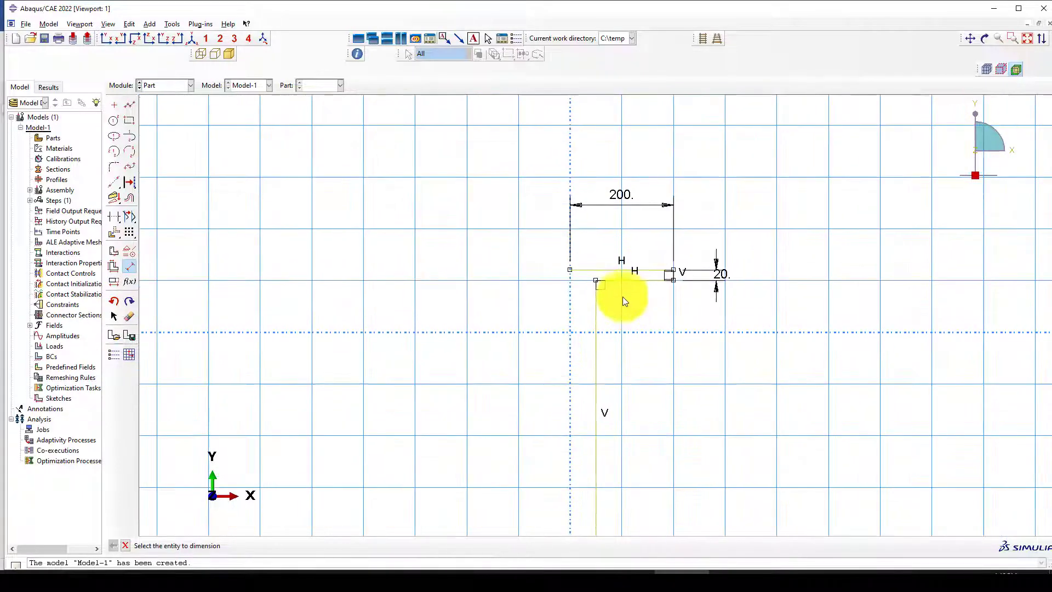
pyautogui.click(625, 280)
pyautogui.click(623, 311)
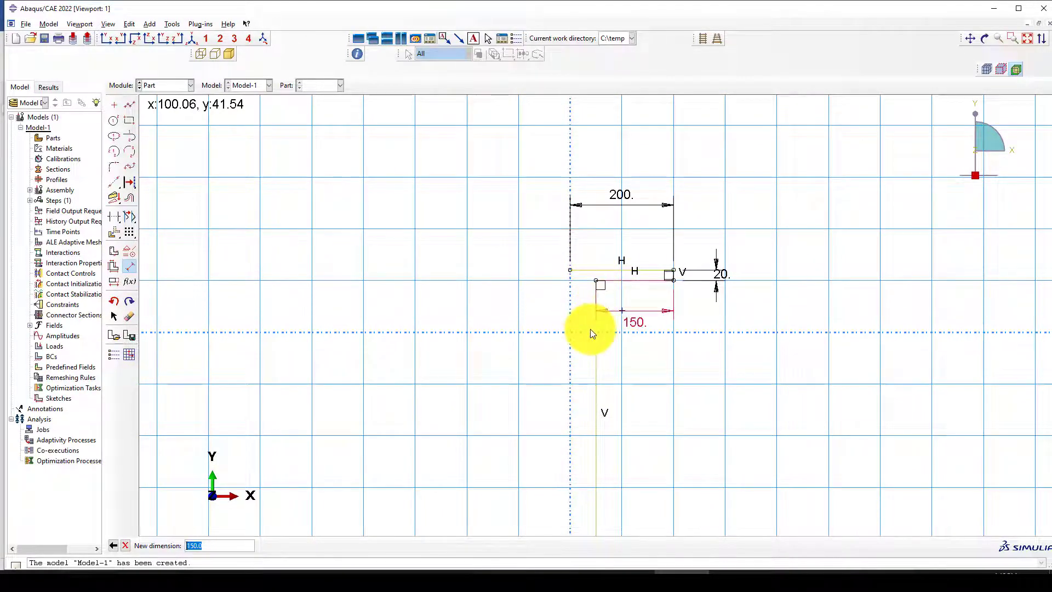
pyautogui.write('90')
pyautogui.press('Return')
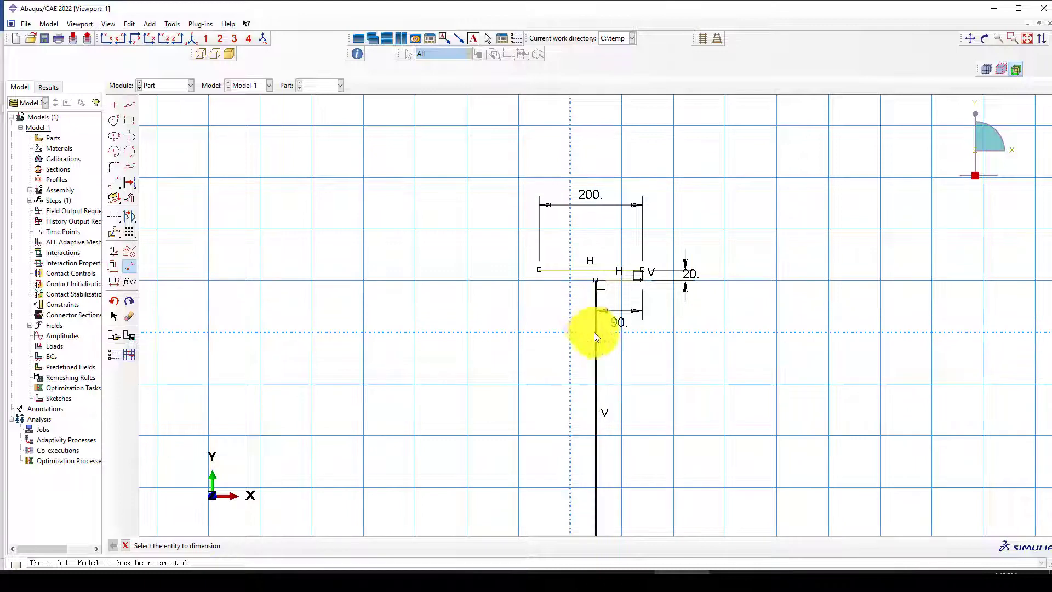
# Dimension the lower inner step 90, the lower flange tip 20 and the bottom line 200.
pyautogui.scroll(-2, 556, 157)
pyautogui.scroll(3, 601, 309)
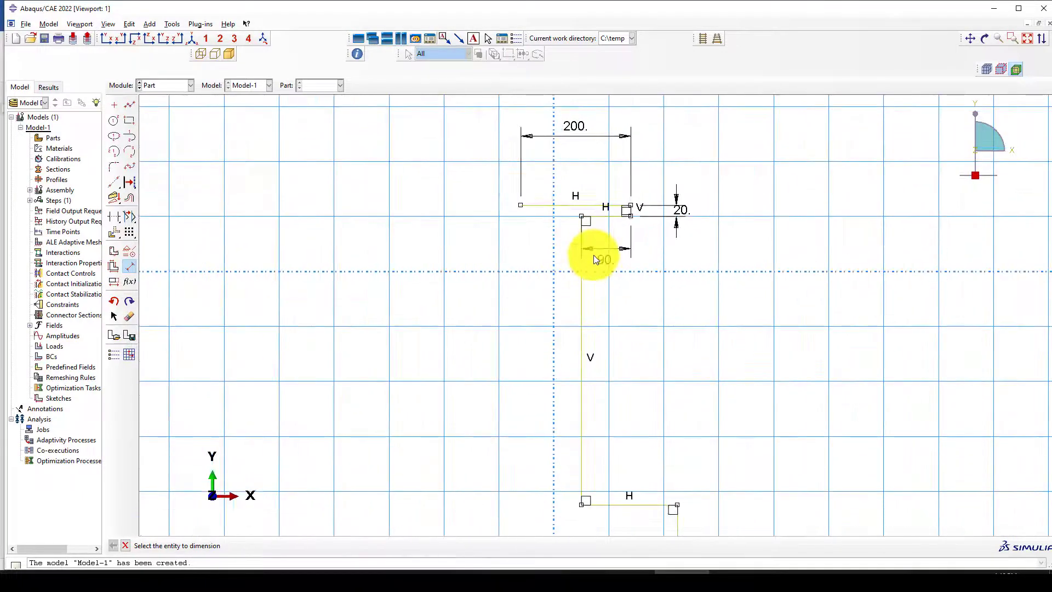
pyautogui.scroll(-1, 574, 262)
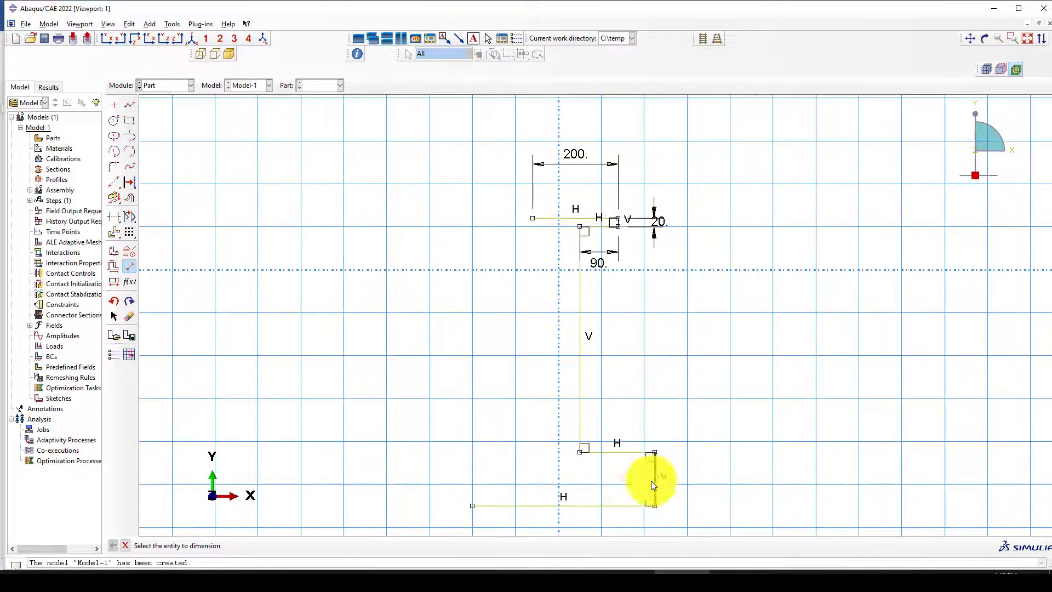
pyautogui.click(627, 455)
pyautogui.click(621, 420)
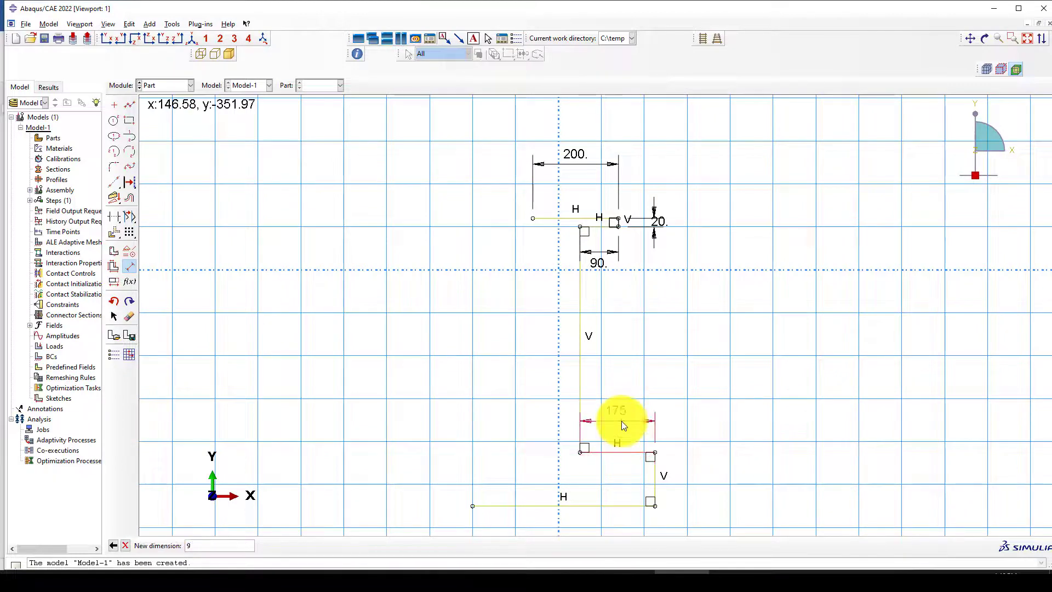
pyautogui.press('Return')
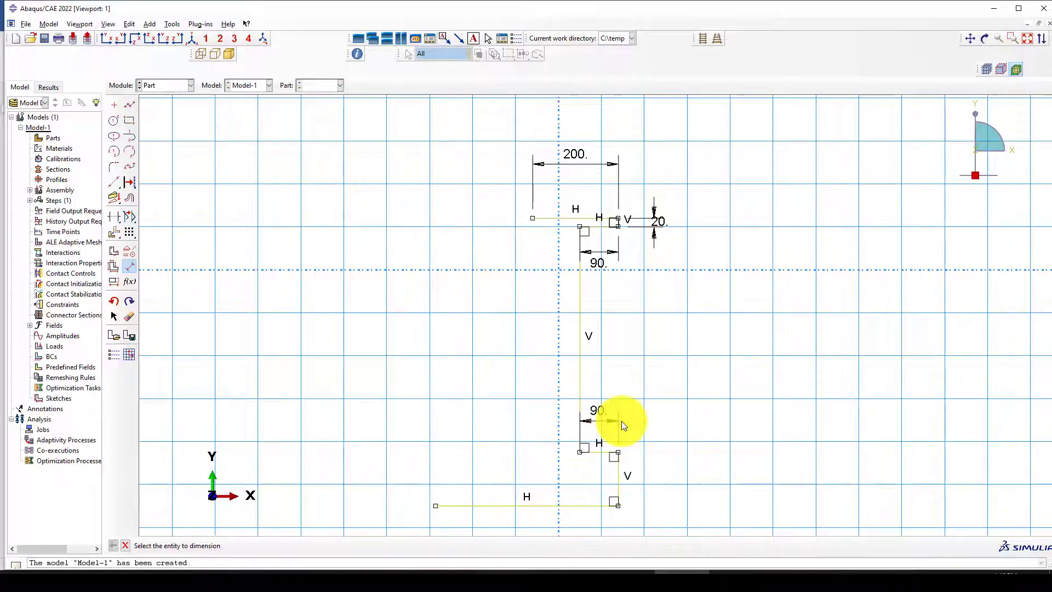
pyautogui.click(626, 485)
pyautogui.click(637, 485)
pyautogui.write('20')
pyautogui.press('Return')
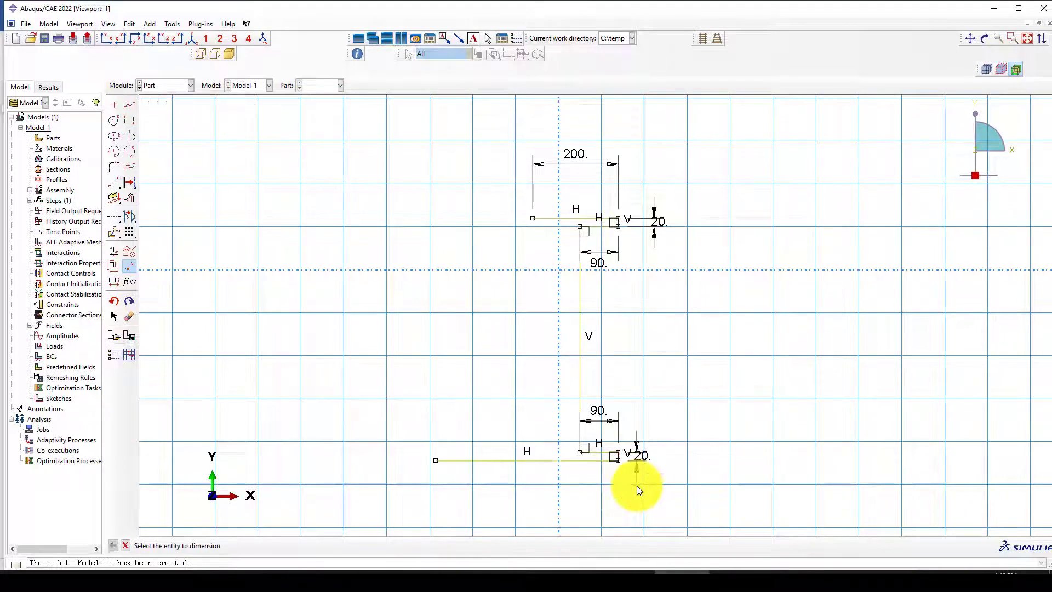
pyautogui.click(531, 461)
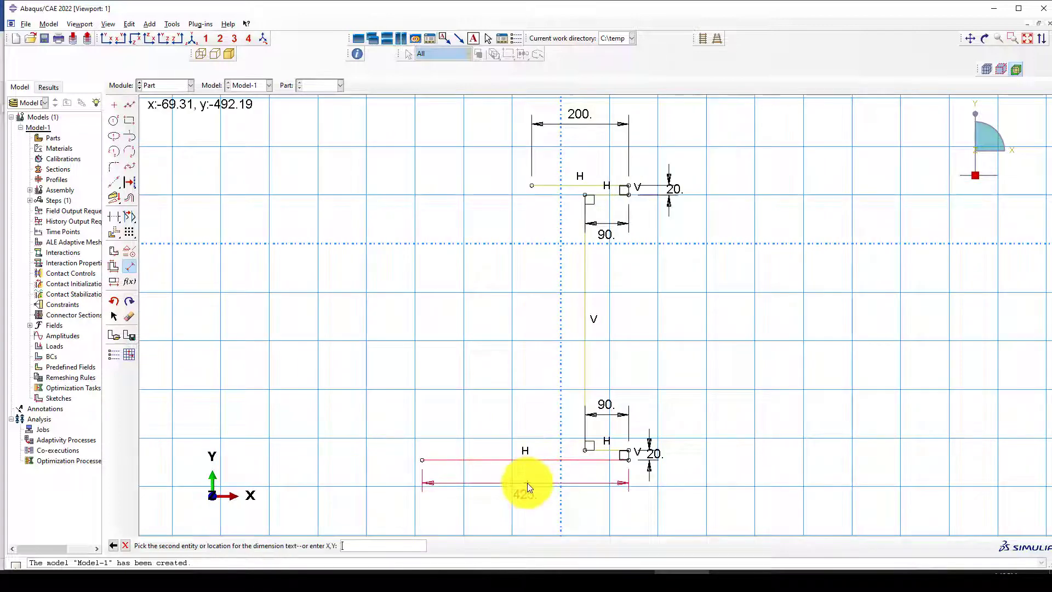
pyautogui.click(527, 482)
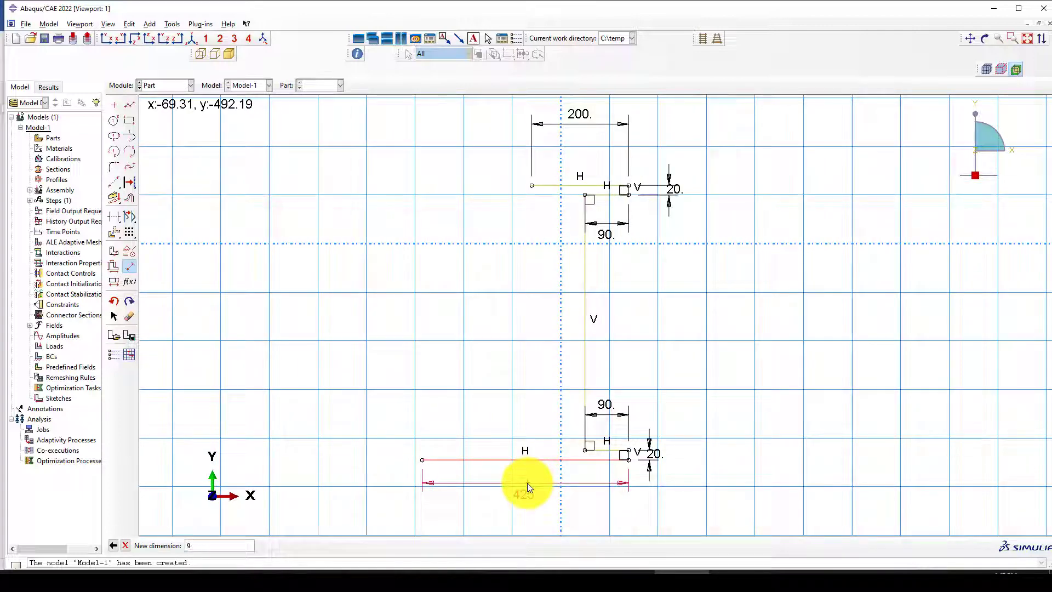
pyautogui.write('9')
pyautogui.press('Return')
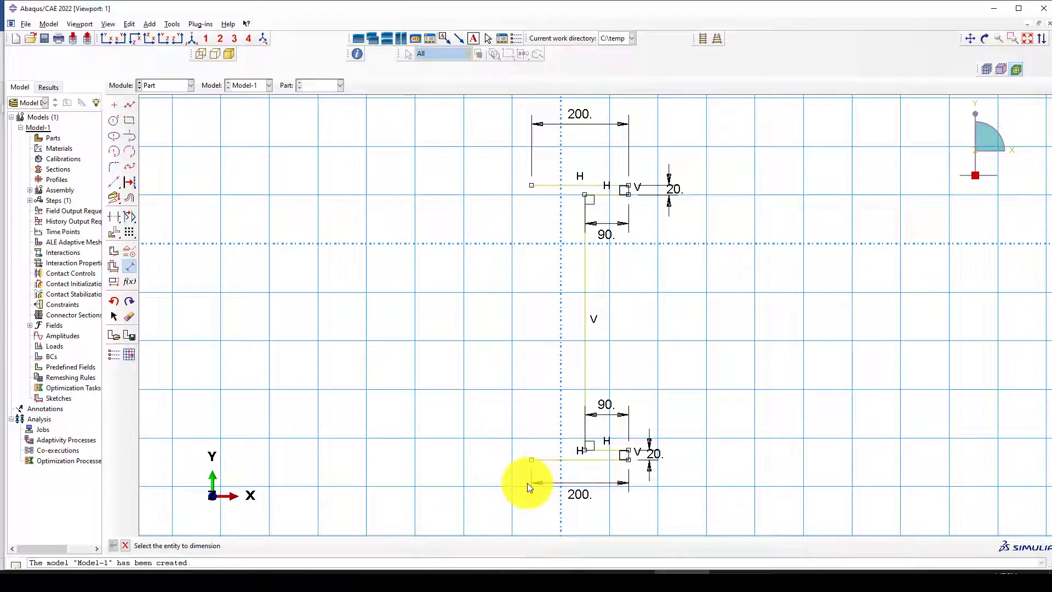
pyautogui.scroll(1, 594, 199)
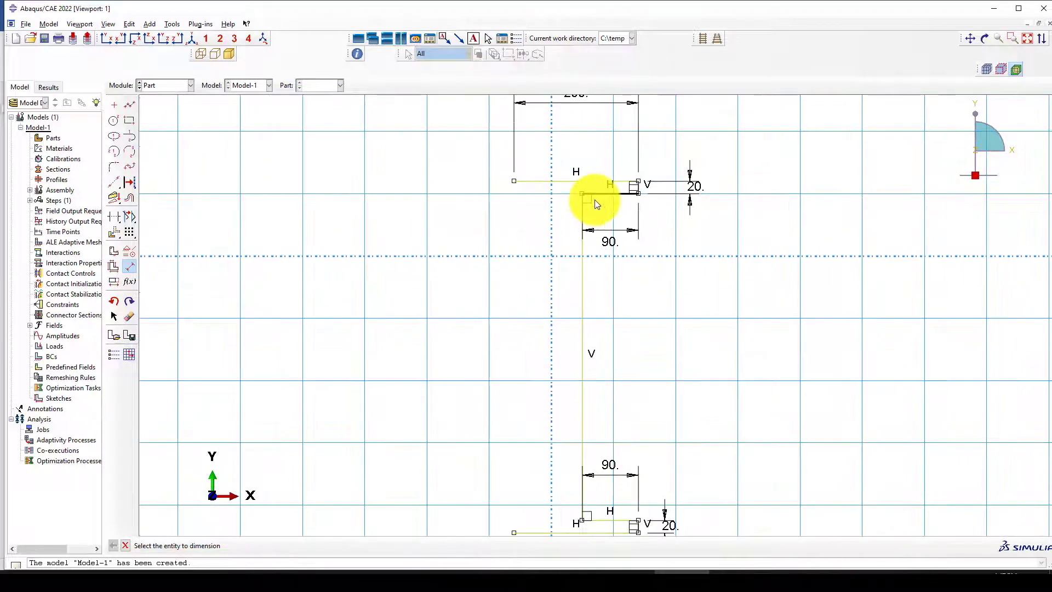
# Draw a second line from the top flange down to the bottom of the section.
pyautogui.click(129, 105)
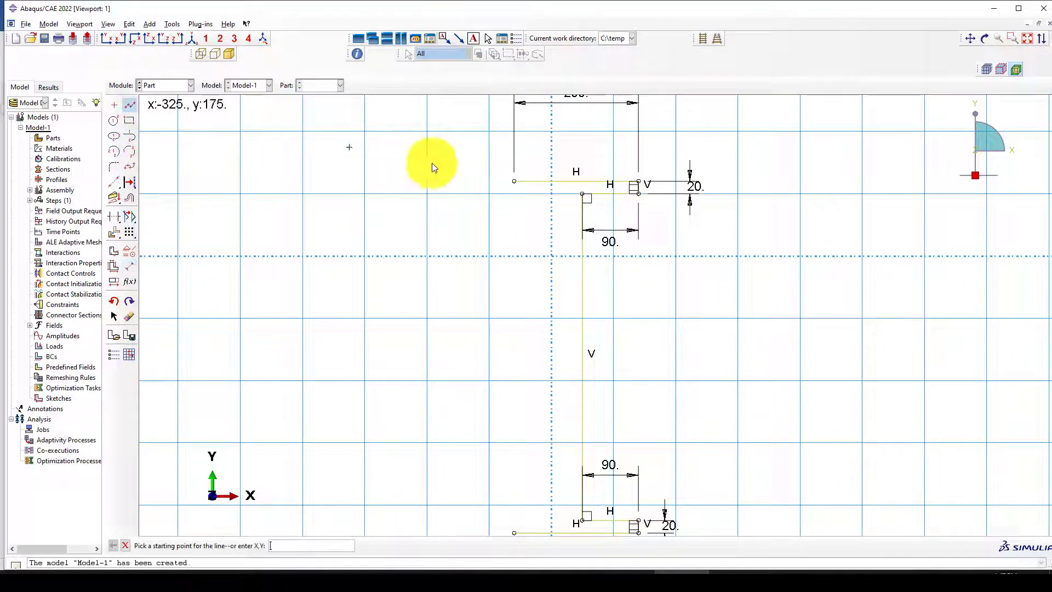
pyautogui.click(513, 183)
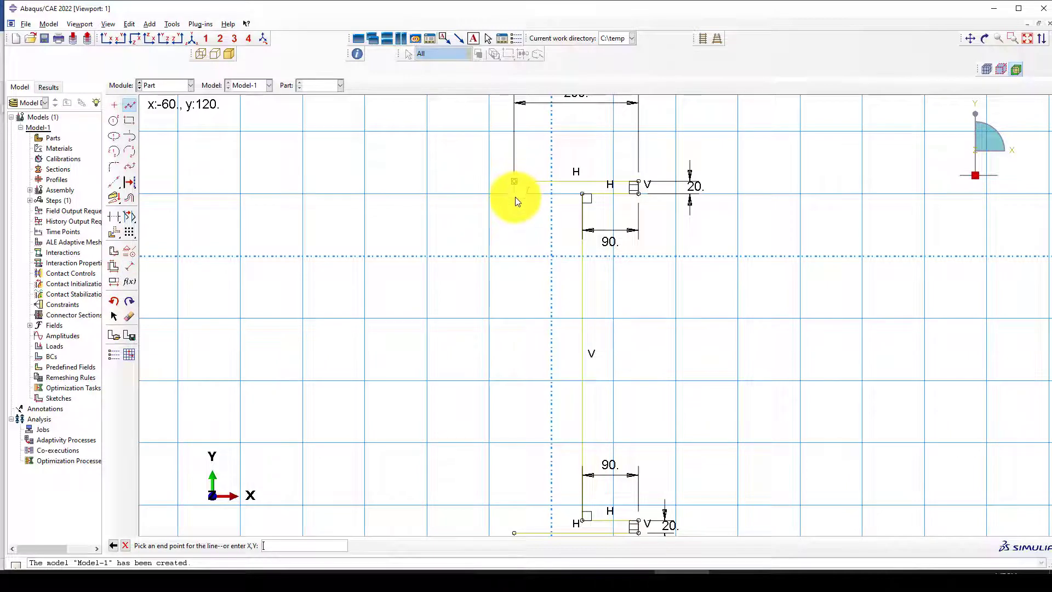
pyautogui.click(566, 196)
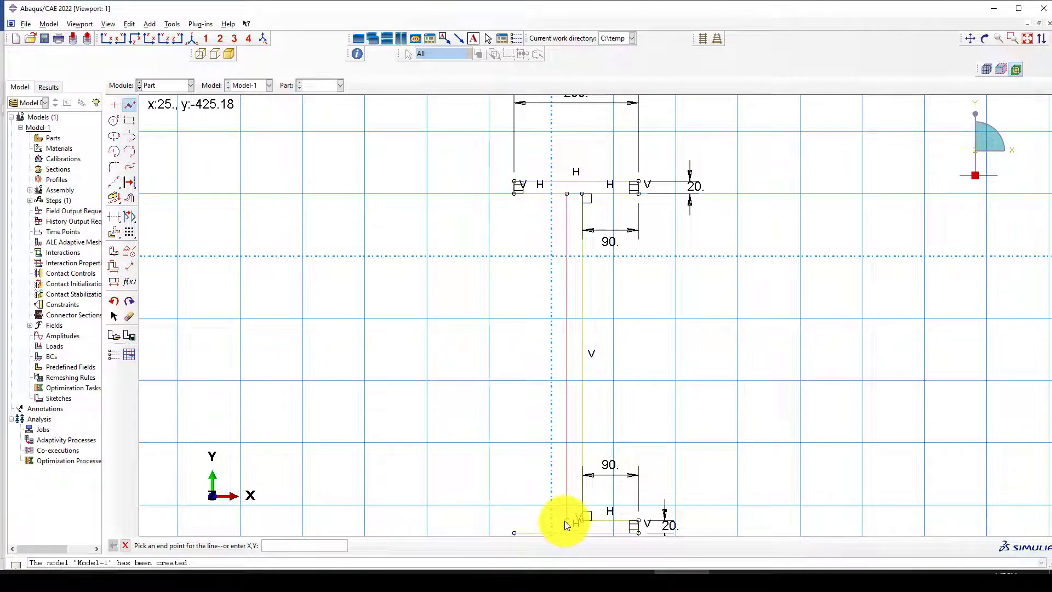
pyautogui.click(564, 520)
pyautogui.scroll(-3, 560, 383)
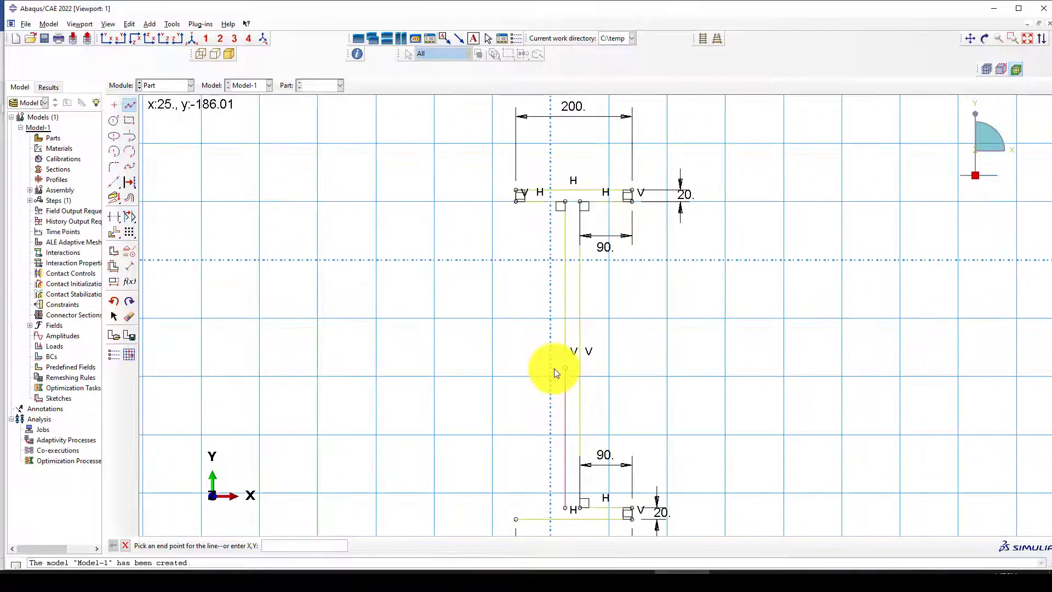
pyautogui.press('Escape')
pyautogui.press('Escape')
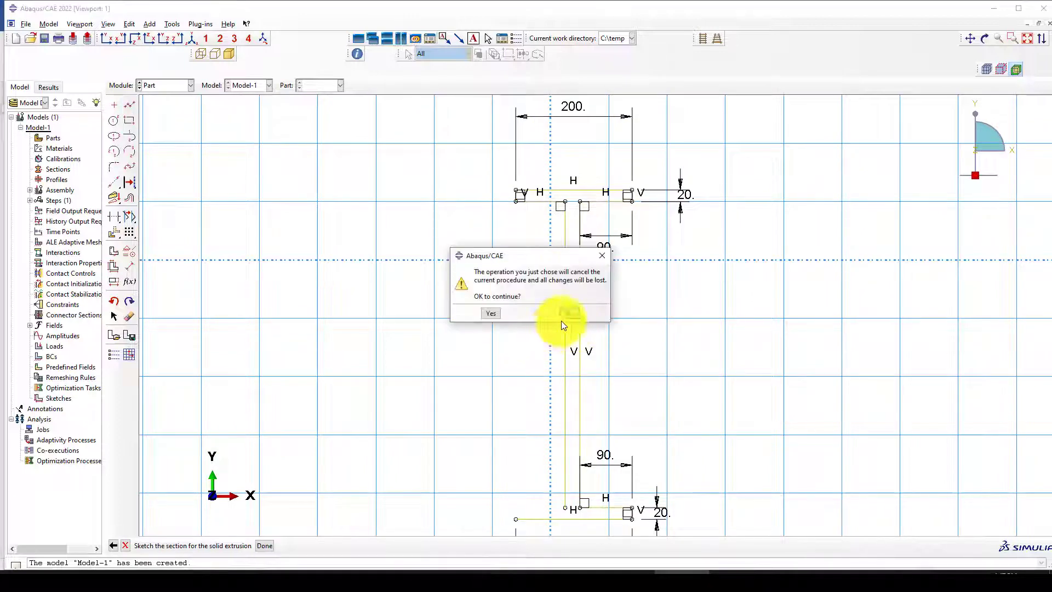
pyautogui.press('Escape')
pyautogui.scroll(-2, 576, 282)
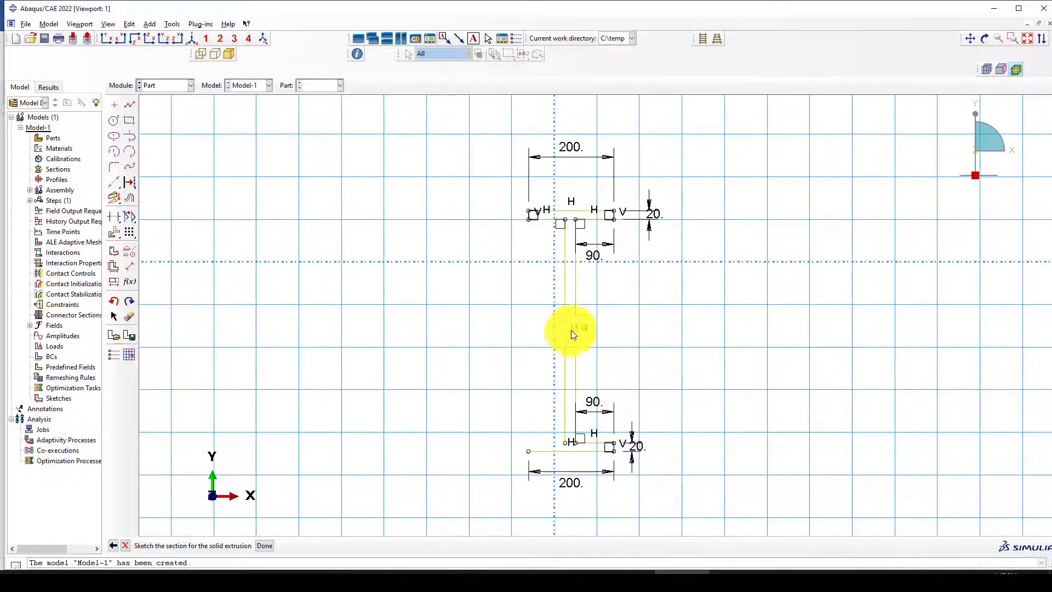
# Dimension the web line and the long left vertical line both to 360.
pyautogui.click(135, 269)
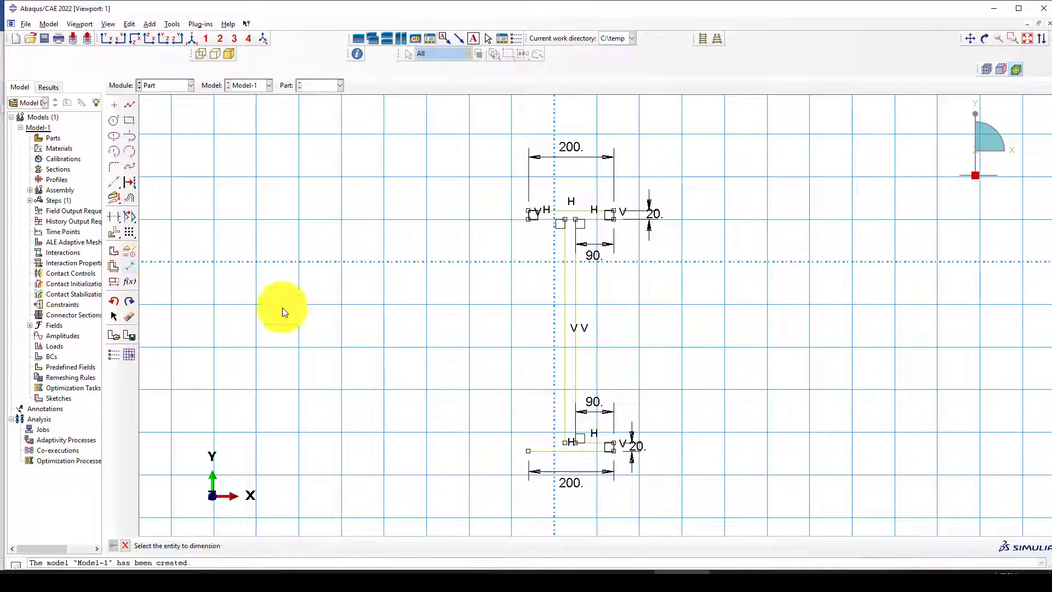
pyautogui.click(578, 314)
pyautogui.click(582, 317)
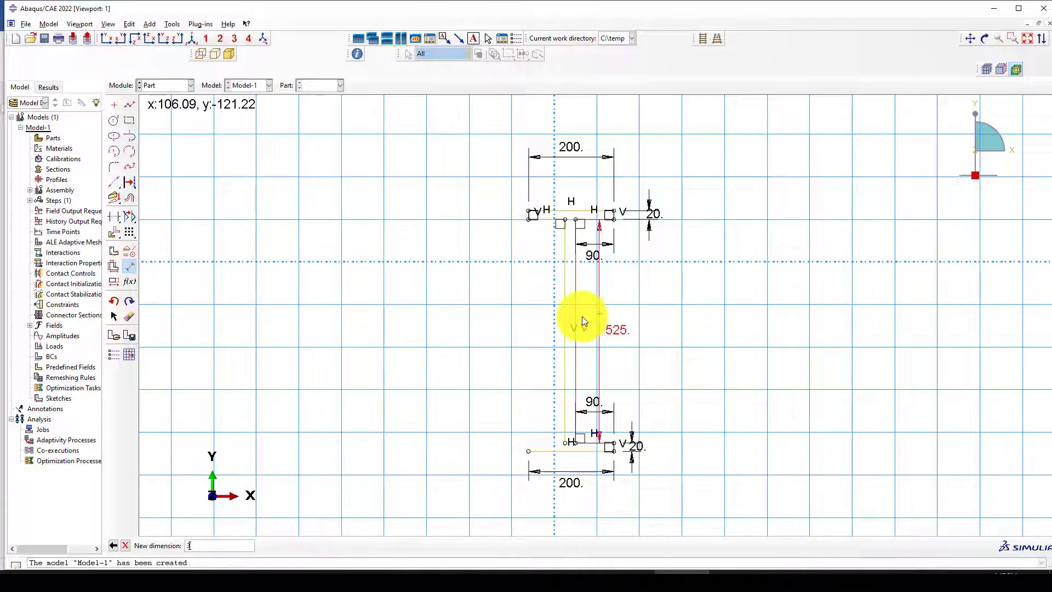
pyautogui.write('360')
pyautogui.press('Return')
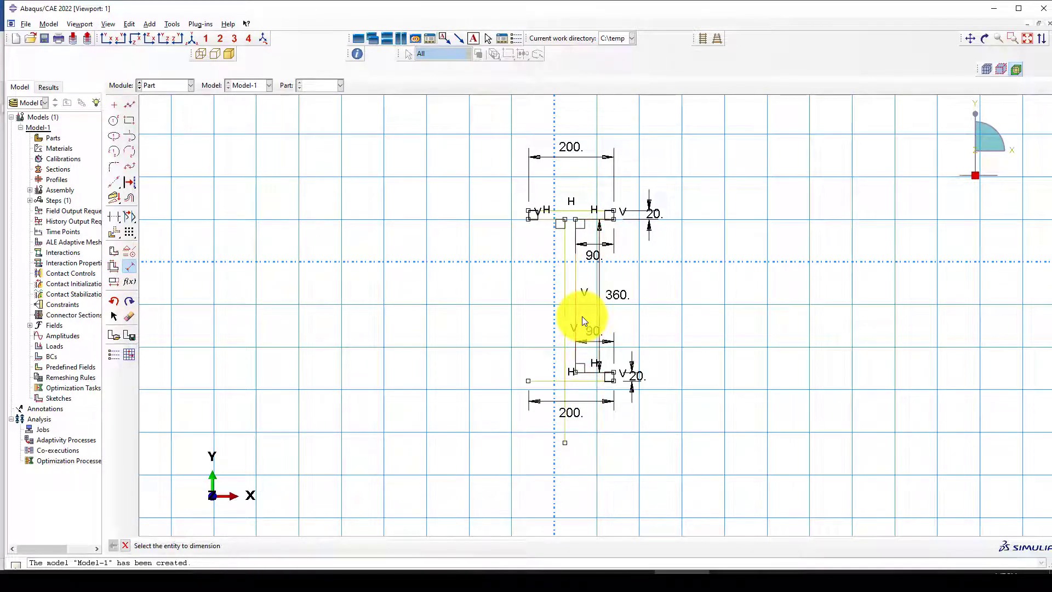
pyautogui.scroll(3, 575, 315)
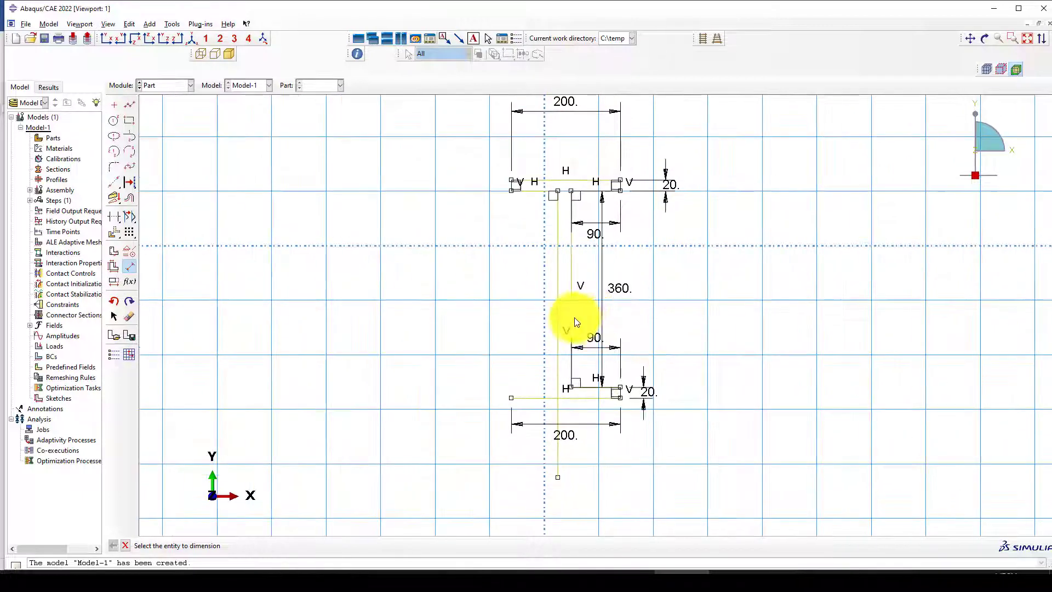
pyautogui.click(554, 363)
pyautogui.click(485, 353)
pyautogui.write('360')
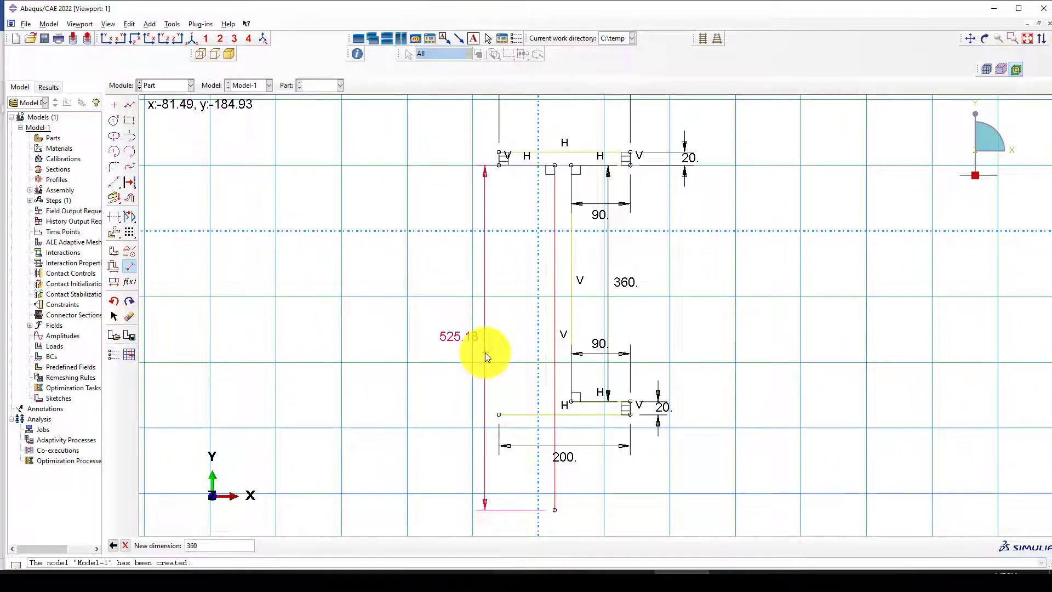
pyautogui.press('Return')
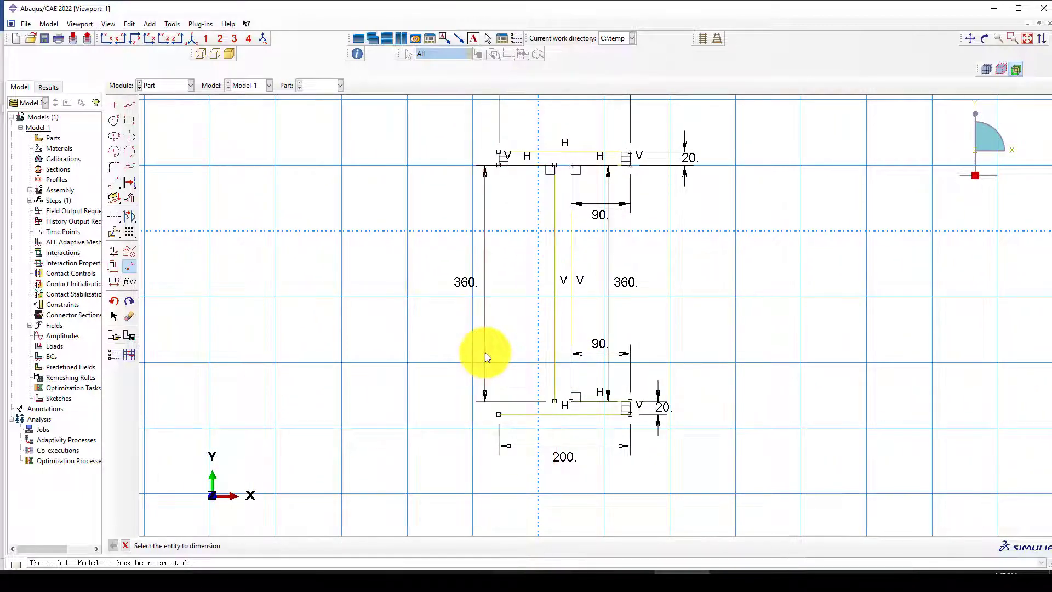
# Draw the lower-left flange lines from the web bottom to the bottom-left corner.
pyautogui.click(130, 104)
pyautogui.click(499, 414)
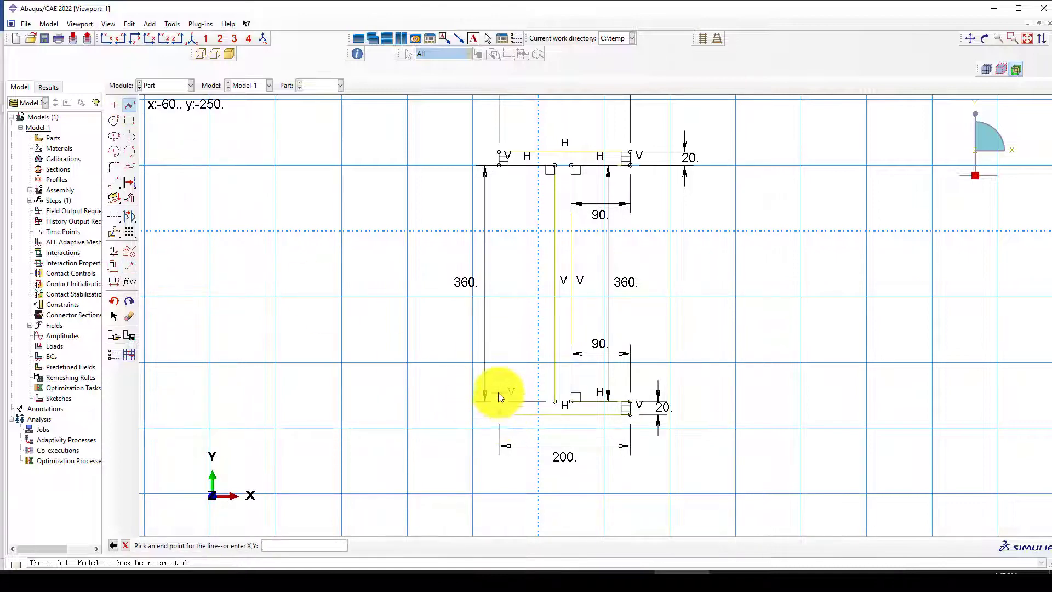
pyautogui.rightClick(506, 364)
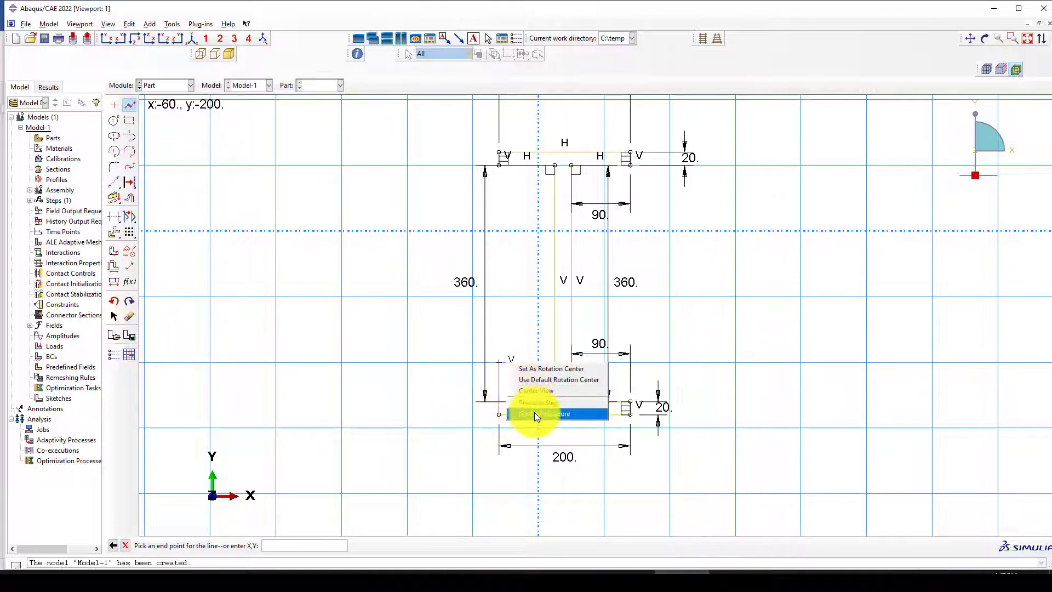
pyautogui.click(535, 414)
pyautogui.click(130, 105)
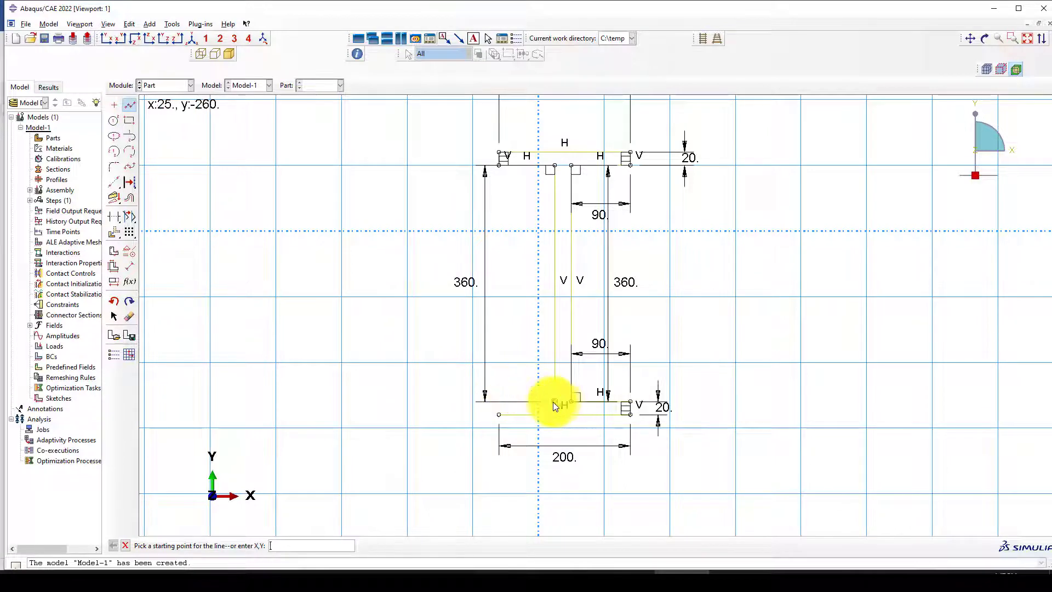
pyautogui.click(553, 402)
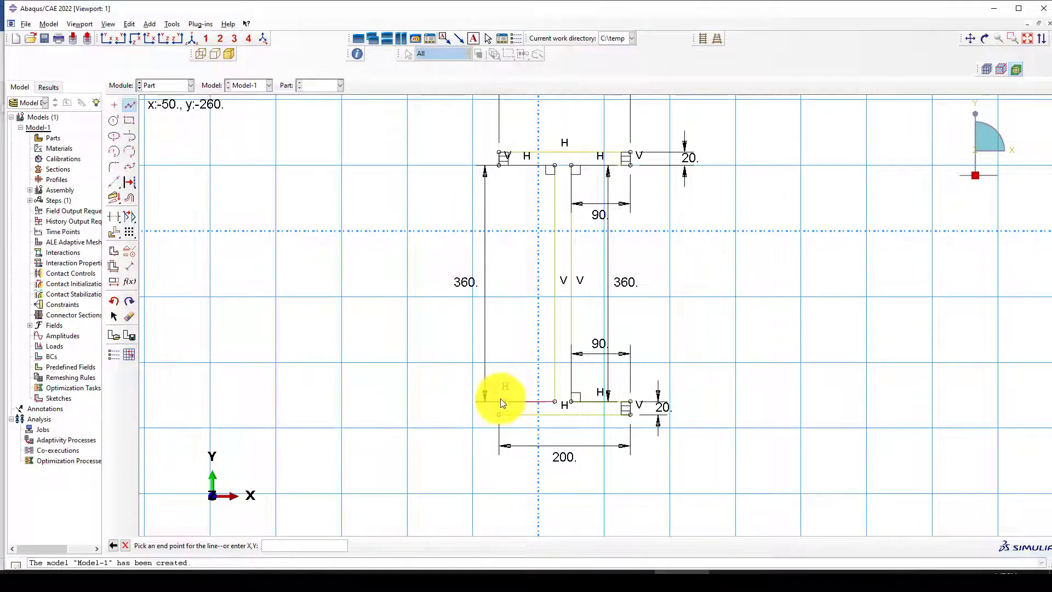
pyautogui.scroll(-1, 487, 397)
pyautogui.scroll(2, 489, 396)
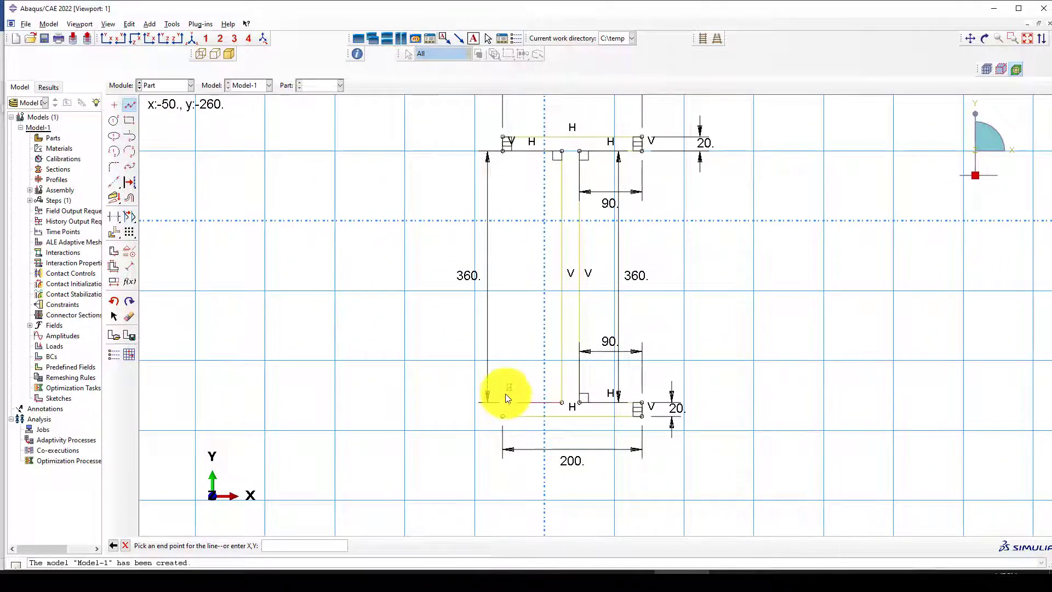
pyautogui.click(509, 402)
pyautogui.click(503, 416)
pyautogui.rightClick(501, 381)
pyautogui.click(522, 391)
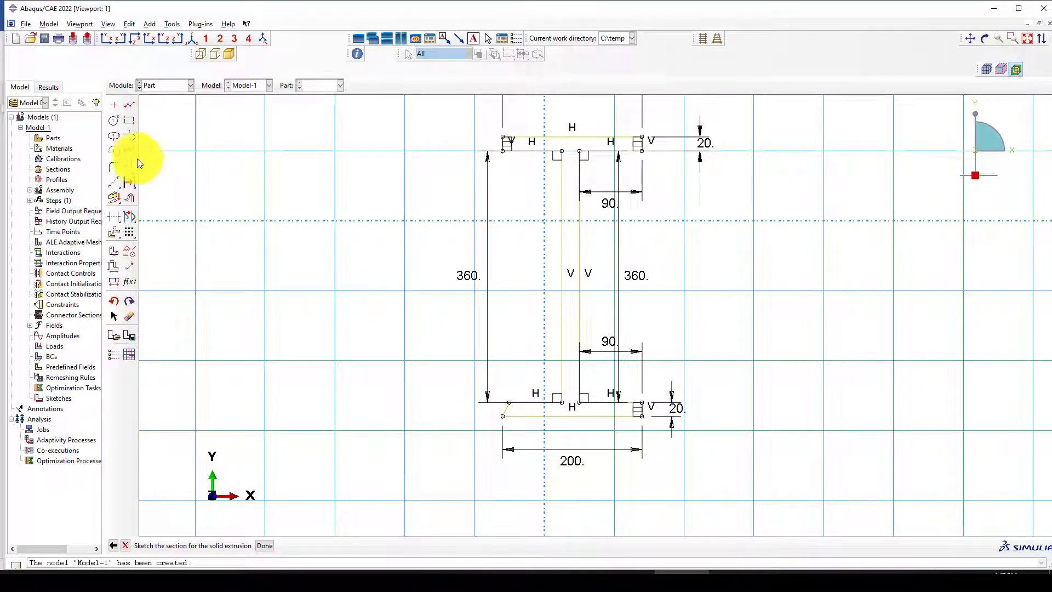
# Dimension the lower-left flange overhang to 90 and the web thickness to 20.
pyautogui.click(130, 266)
pyautogui.click(545, 403)
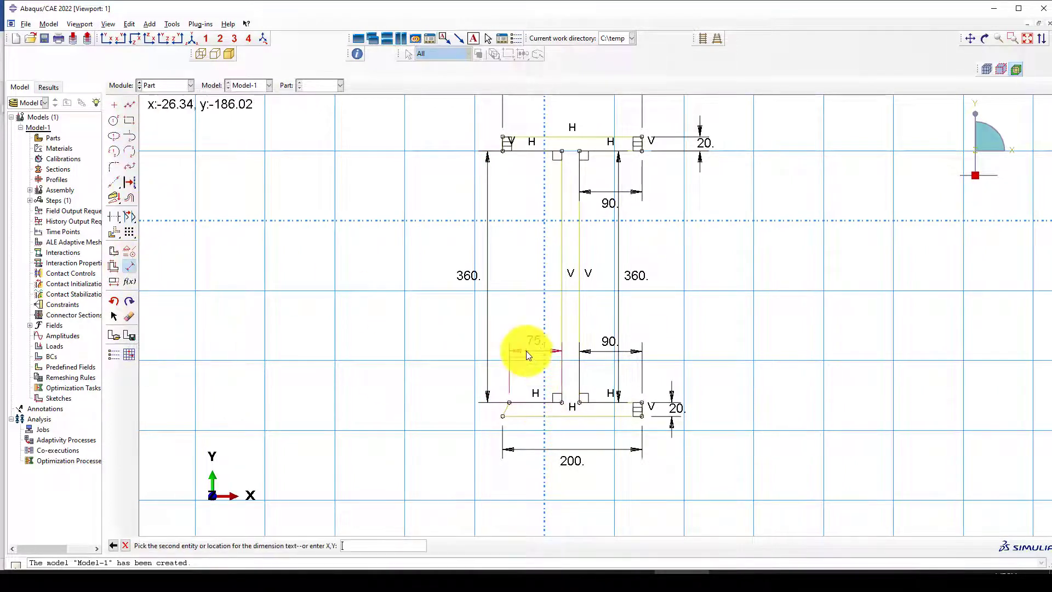
pyautogui.click(525, 351)
pyautogui.write('90')
pyautogui.press('Return')
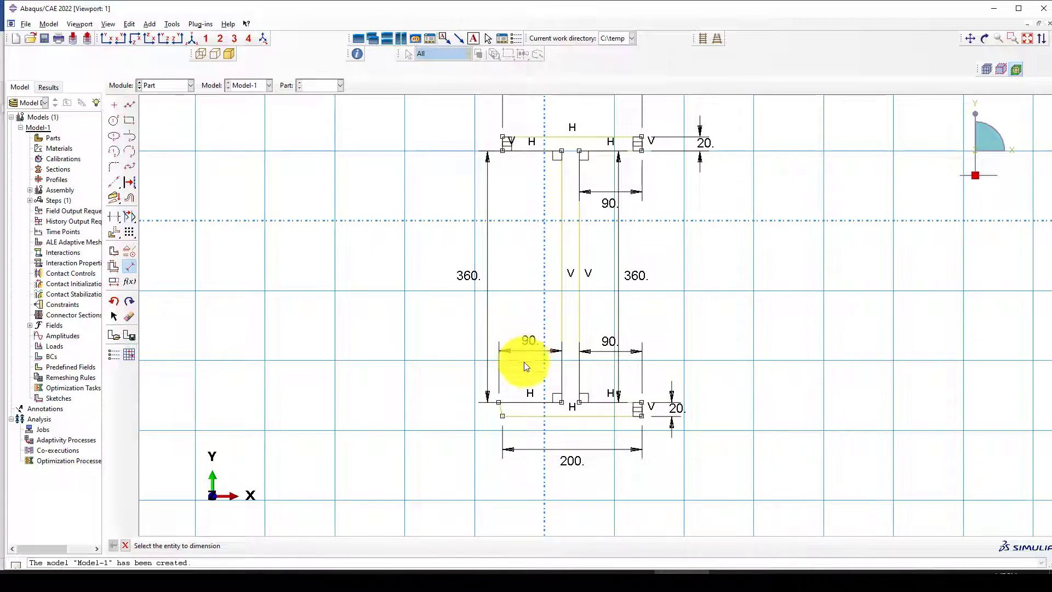
pyautogui.scroll(1, 536, 433)
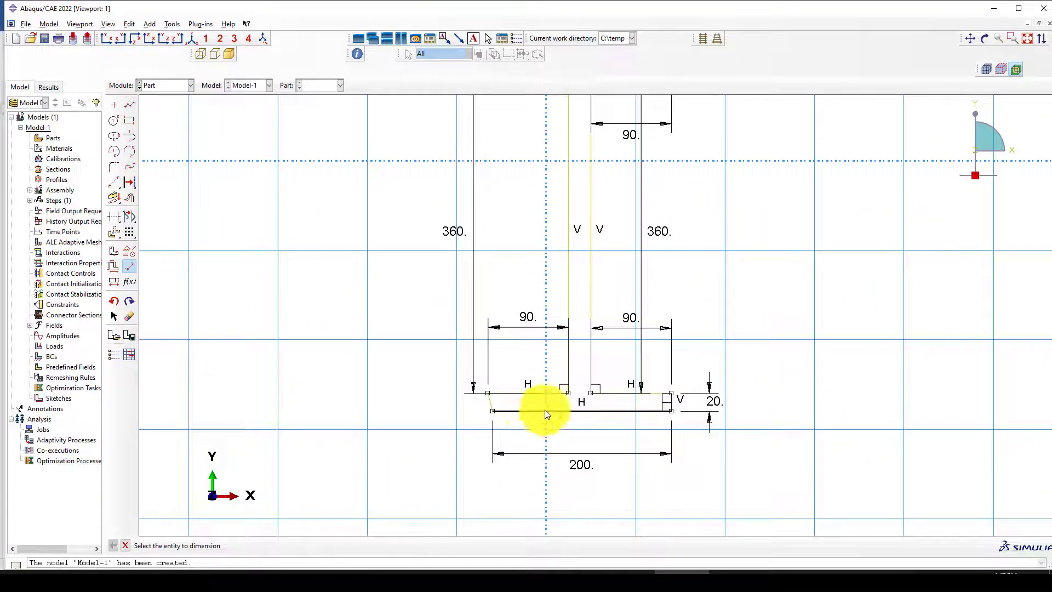
pyautogui.scroll(-1, 583, 360)
pyautogui.click(574, 364)
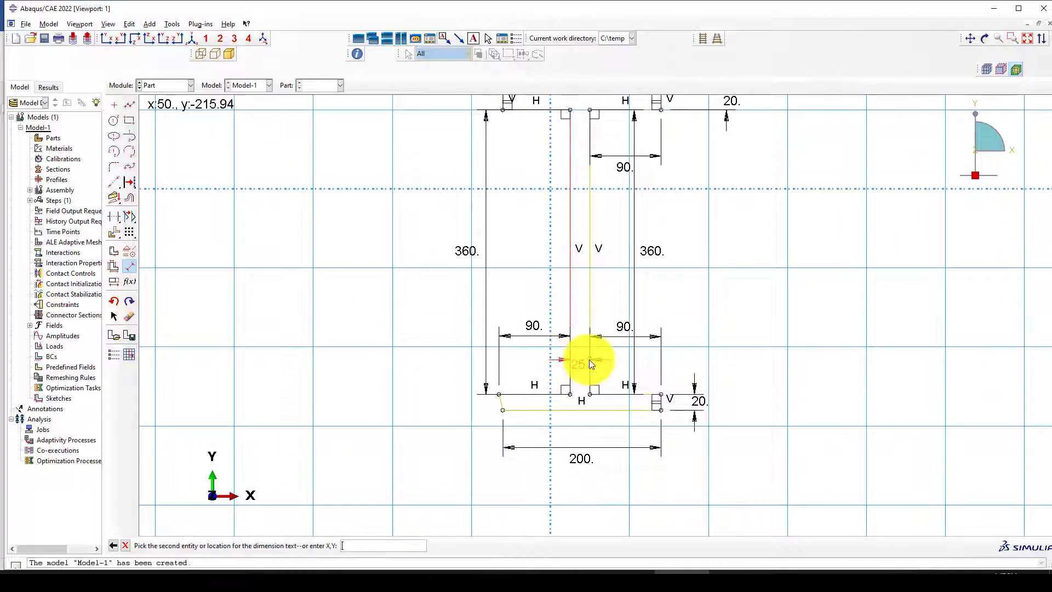
pyautogui.click(590, 358)
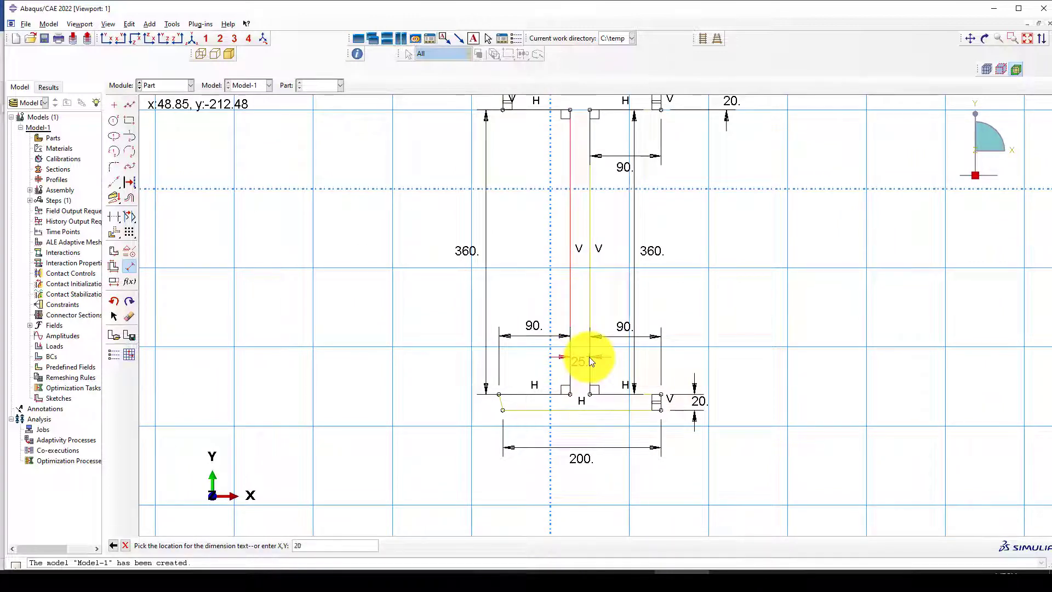
pyautogui.click(589, 361)
pyautogui.write('20')
pyautogui.press('Return')
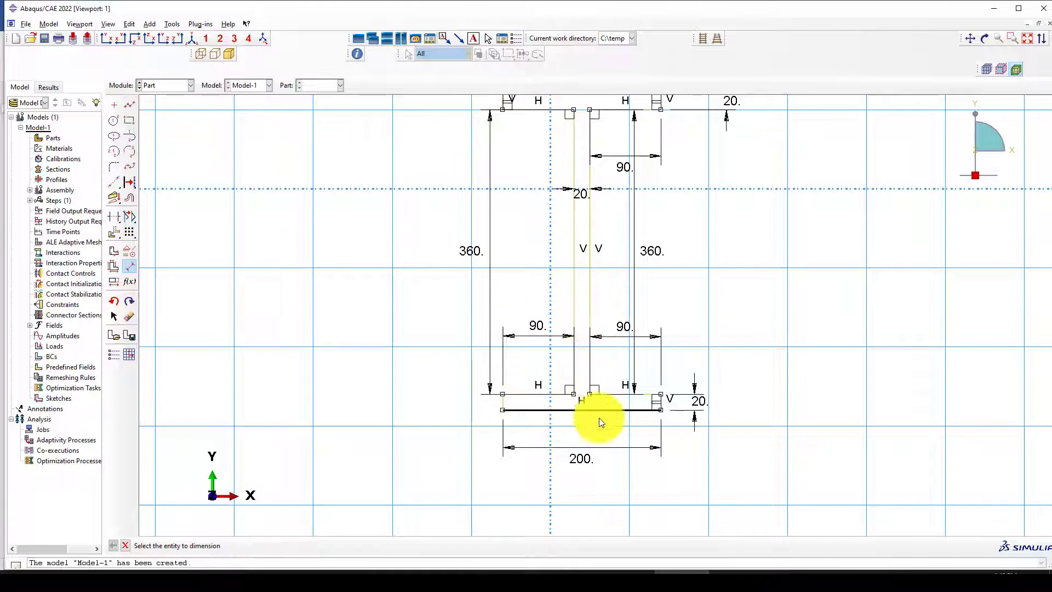
pyautogui.scroll(-3, 479, 422)
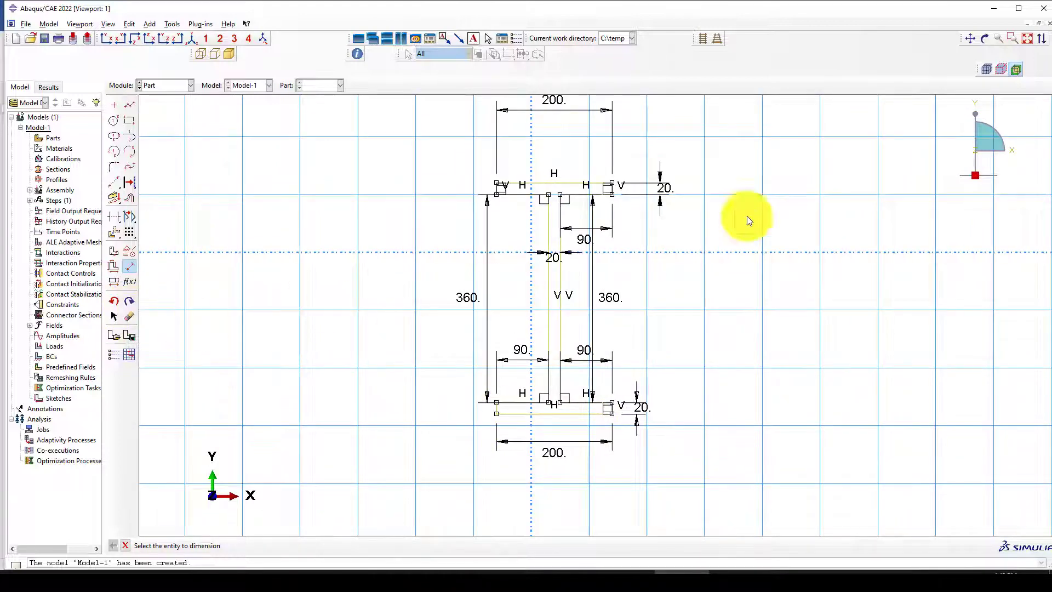
# Delete the redundant 20 dimension and the extra right line with its 90 and 360 dimensions.
pyautogui.click(127, 316)
pyautogui.click(639, 245)
pyautogui.middleClick(639, 245)
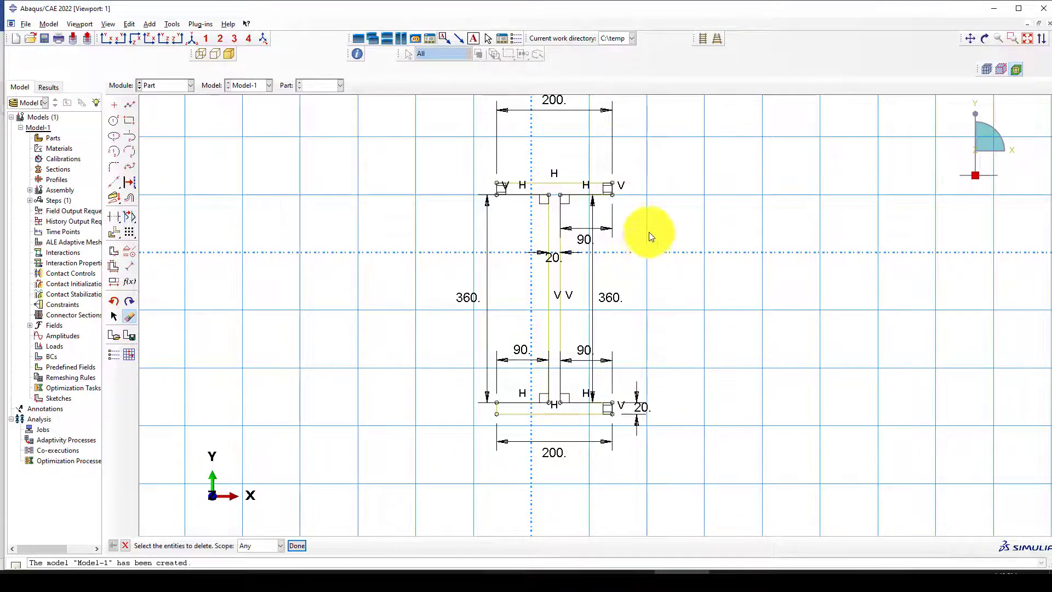
pyautogui.moveTo(645, 226)
pyautogui.keyDown('ctrl'); pyautogui.keyDown('alt'); pyautogui.mouseDown()
pyautogui.moveTo(597, 263)
pyautogui.moveTo(610, 264)
pyautogui.mouseUp(); pyautogui.keyUp('alt'); pyautogui.keyUp('ctrl')
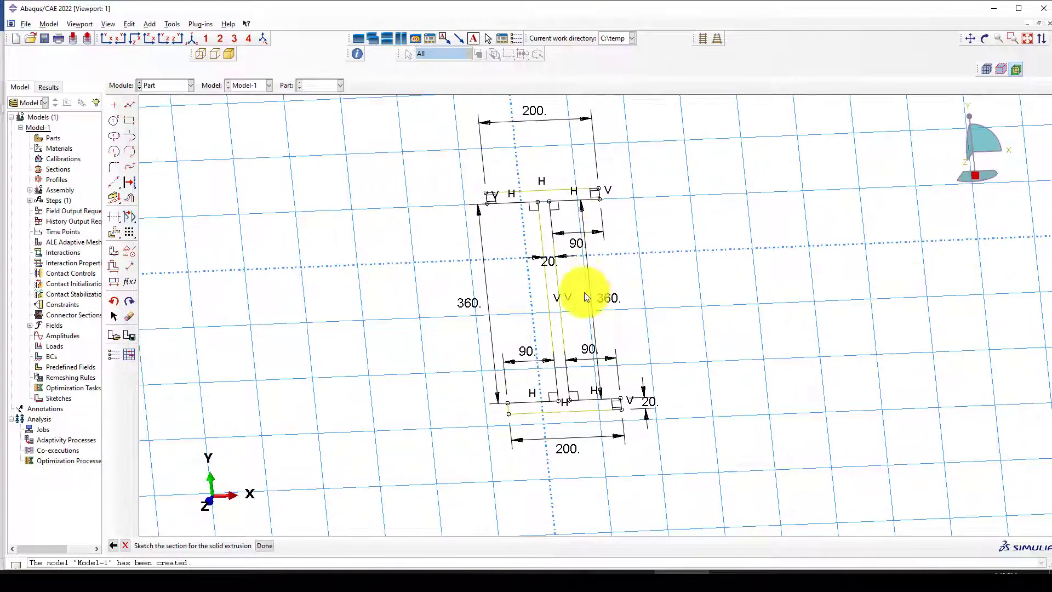
pyautogui.click(129, 318)
pyautogui.moveTo(652, 223); pyautogui.dragTo(585, 318)
pyautogui.middleClick(648, 314)
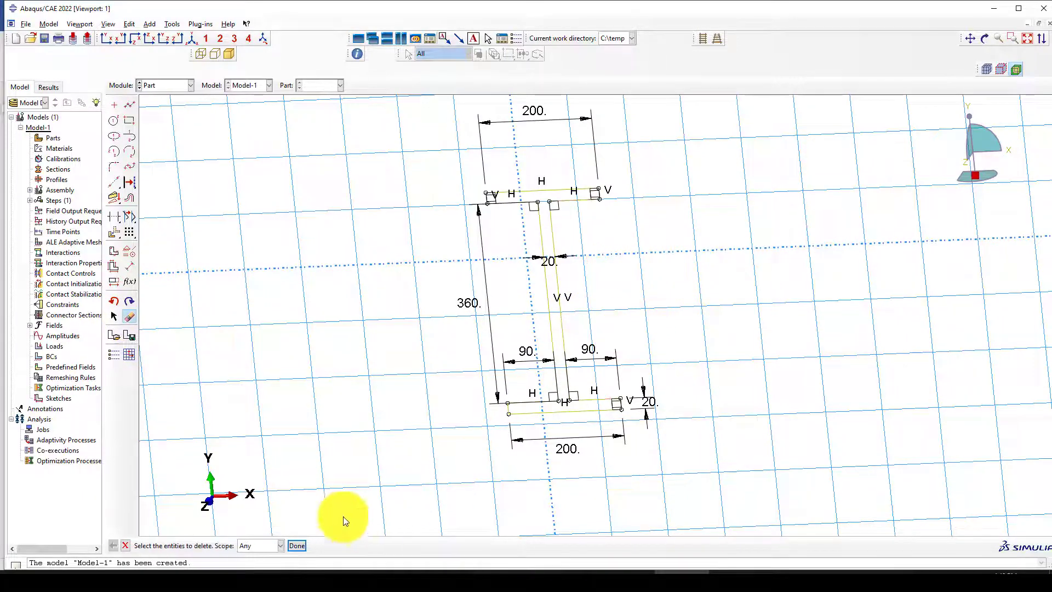
# Finish the sketch and extrude the I-Section profile to a depth of 5000.
pyautogui.middleClick(380, 438)
pyautogui.middleClick(380, 438)
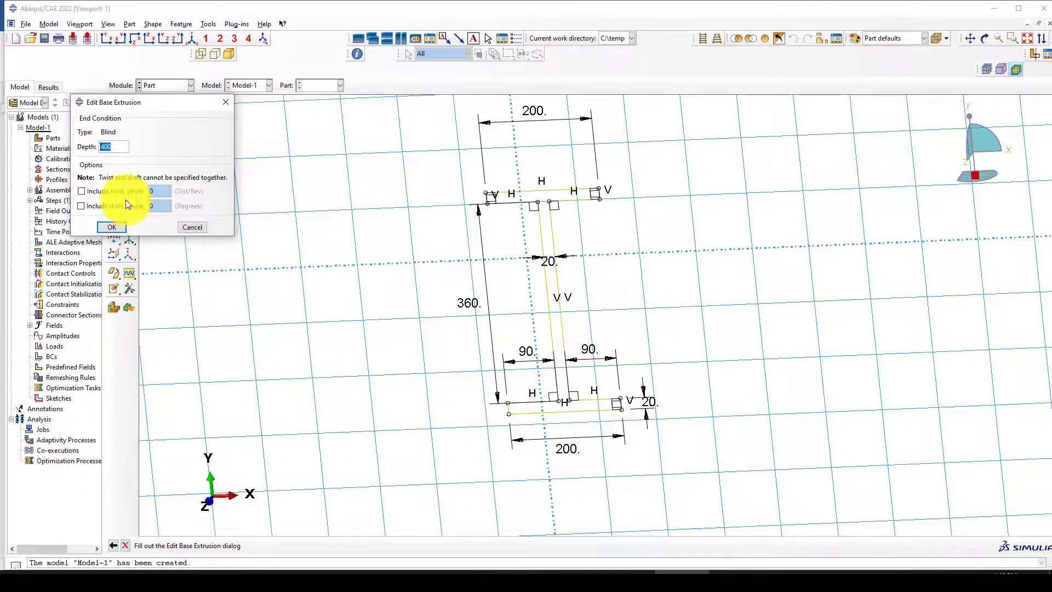
pyautogui.write('5000')
pyautogui.click(113, 226)
pyautogui.keyDown('ctrl'); pyautogui.keyDown('alt'); pyautogui.moveTo(553, 243); pyautogui.dragTo(516, 293); pyautogui.keyUp('alt'); pyautogui.keyUp('ctrl')
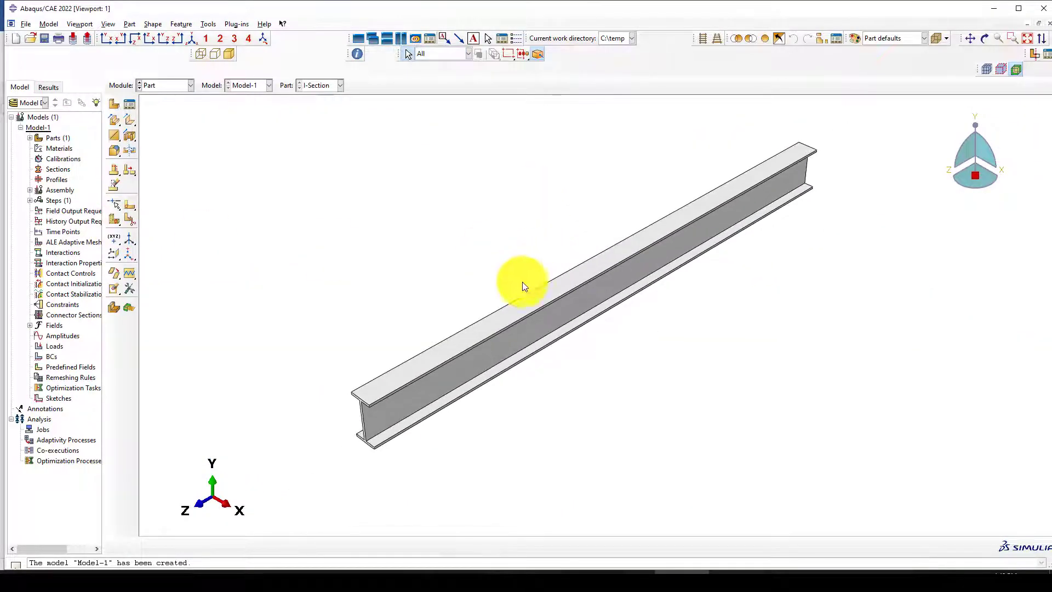
# Start a cell partition with a point-and-normal plane at the web–upper flange junction.
pyautogui.scroll(3, 403, 457)
pyautogui.scroll(3, 384, 446)
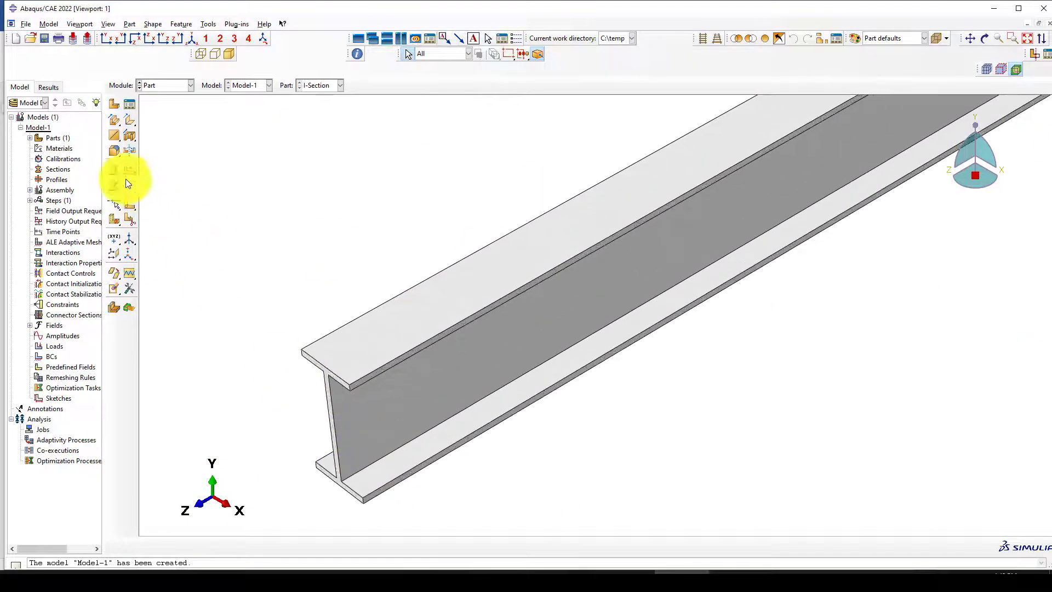
pyautogui.click(114, 219)
pyautogui.scroll(2, 271, 394)
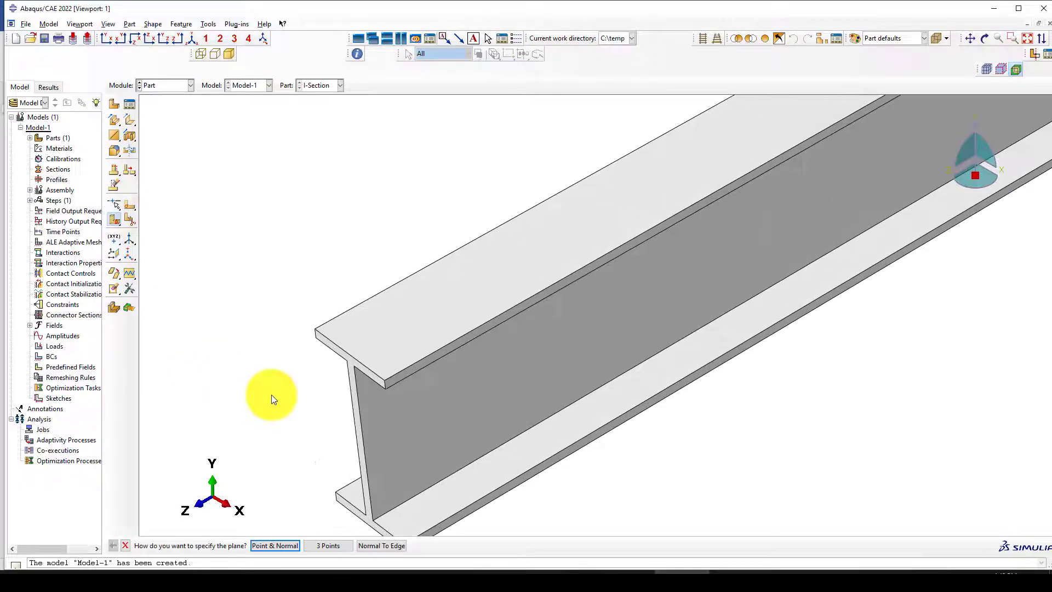
pyautogui.click(324, 545)
pyautogui.scroll(3, 337, 429)
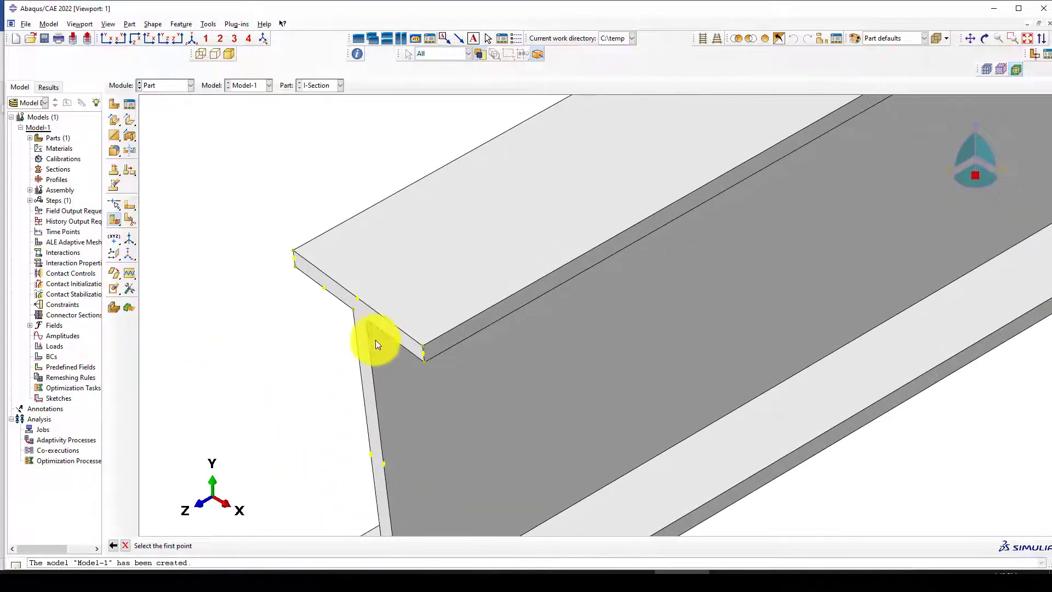
pyautogui.click(112, 545)
pyautogui.click(258, 546)
pyautogui.scroll(1, 357, 378)
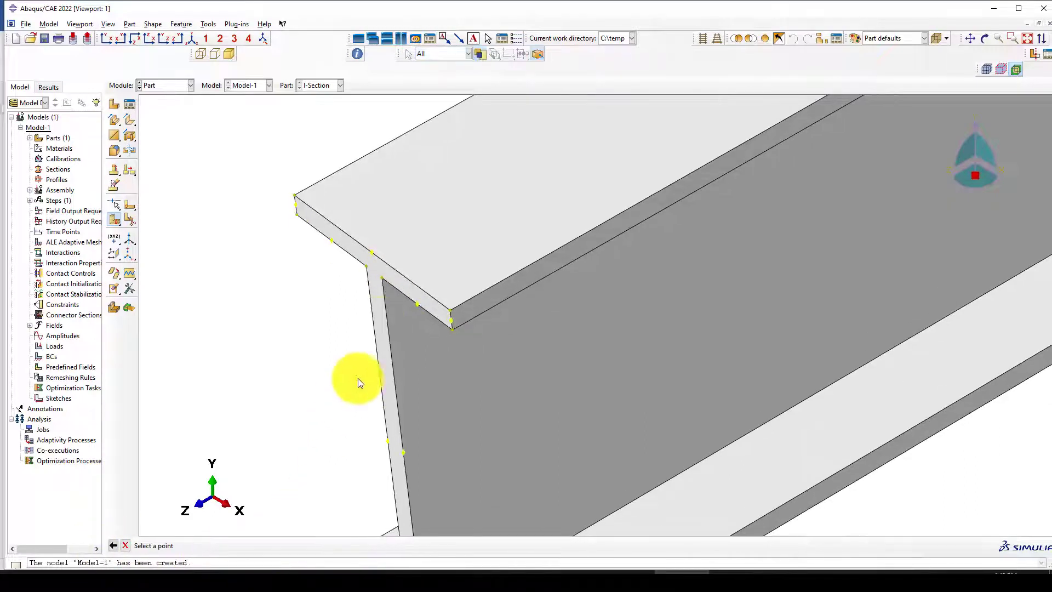
pyautogui.click(382, 290)
pyautogui.click(383, 293)
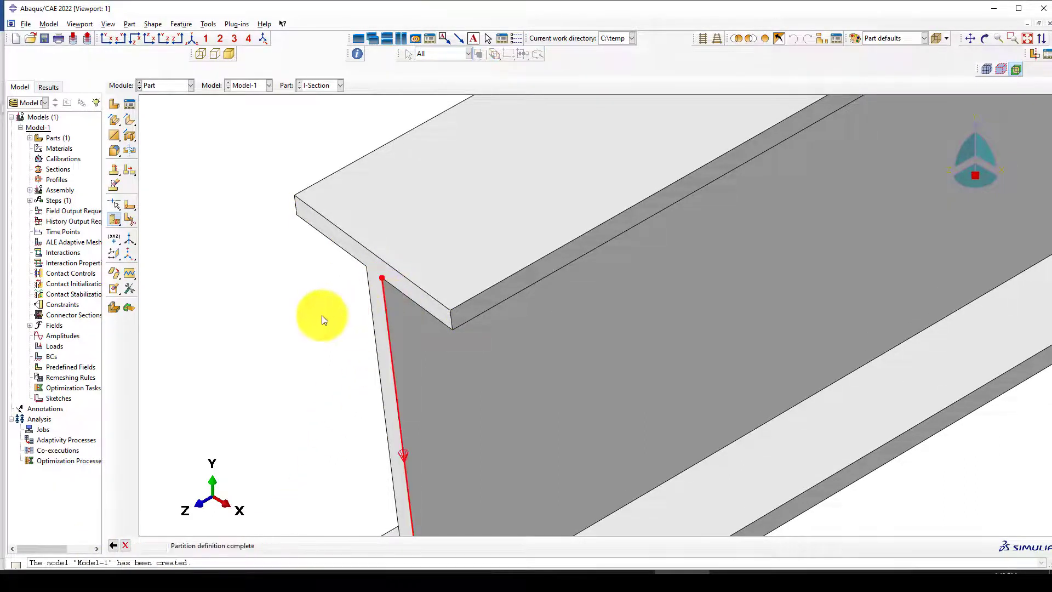
# Split the lower beam cell with a plane through the flange corner normal to the web, then enter Property.
pyautogui.scroll(-1, 304, 237)
pyautogui.scroll(-1, 304, 238)
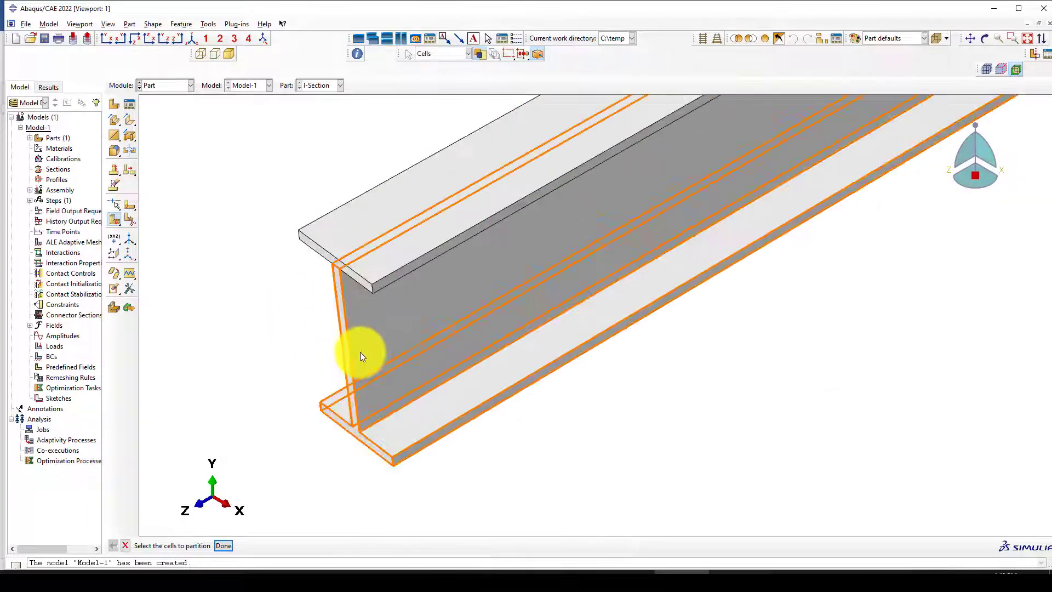
pyautogui.click(359, 352)
pyautogui.middleClick(223, 357)
pyautogui.scroll(1, 320, 484)
pyautogui.scroll(1, 320, 484)
pyautogui.middleClick(321, 482)
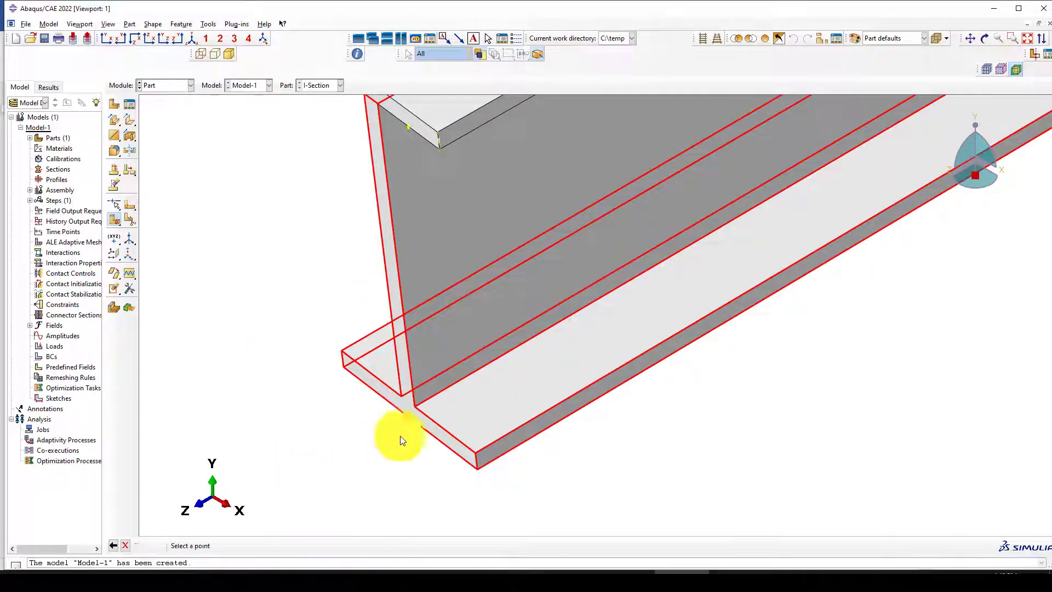
pyautogui.scroll(1, 424, 398)
pyautogui.click(419, 395)
pyautogui.click(387, 383)
pyautogui.scroll(-1, 257, 389)
pyautogui.scroll(-2, 310, 409)
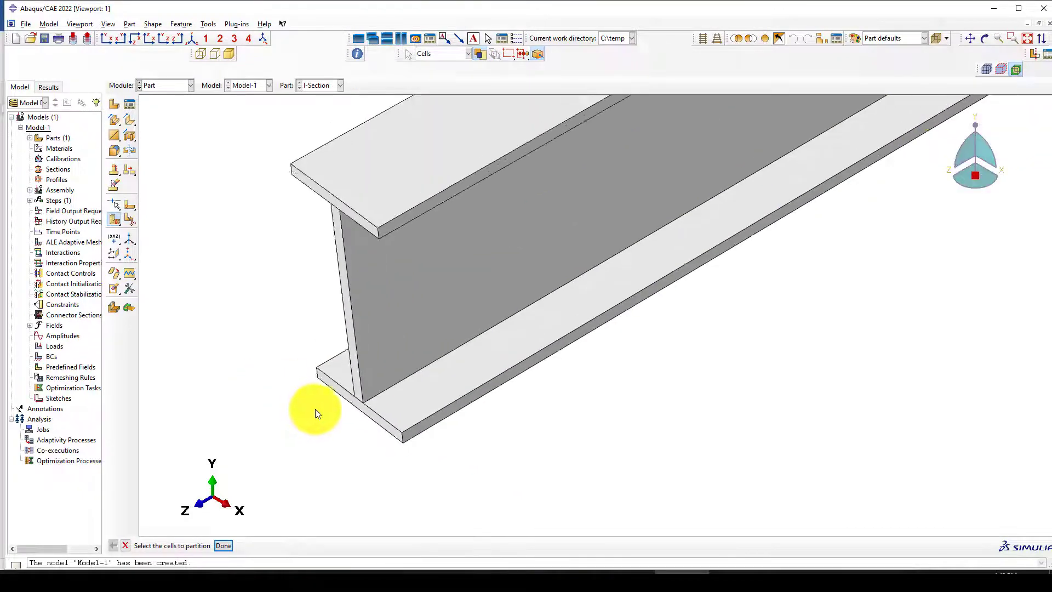
pyautogui.click(174, 86)
pyautogui.click(165, 107)
# Copy the Q345 steel material from the material library into the model.
pyautogui.click(85, 87)
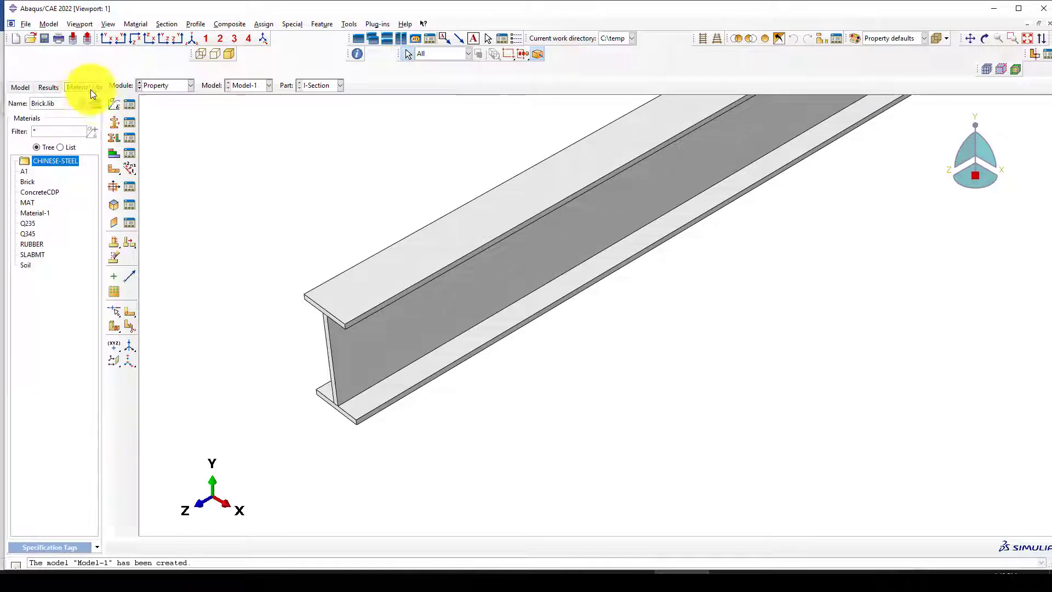
pyautogui.click(95, 104)
pyautogui.scroll(-1, 77, 202)
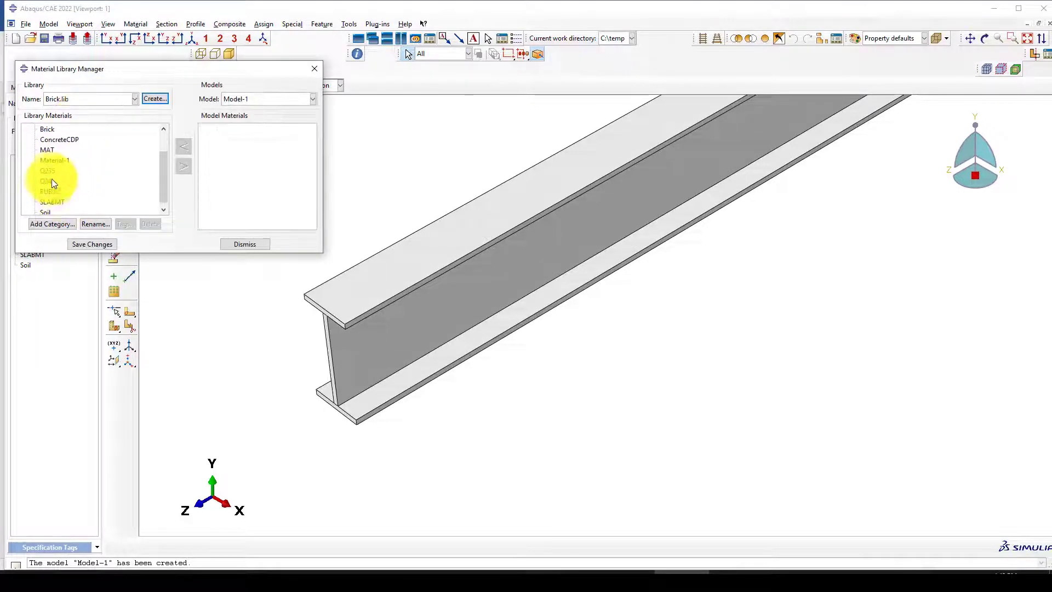
pyautogui.click(47, 181)
pyautogui.click(182, 169)
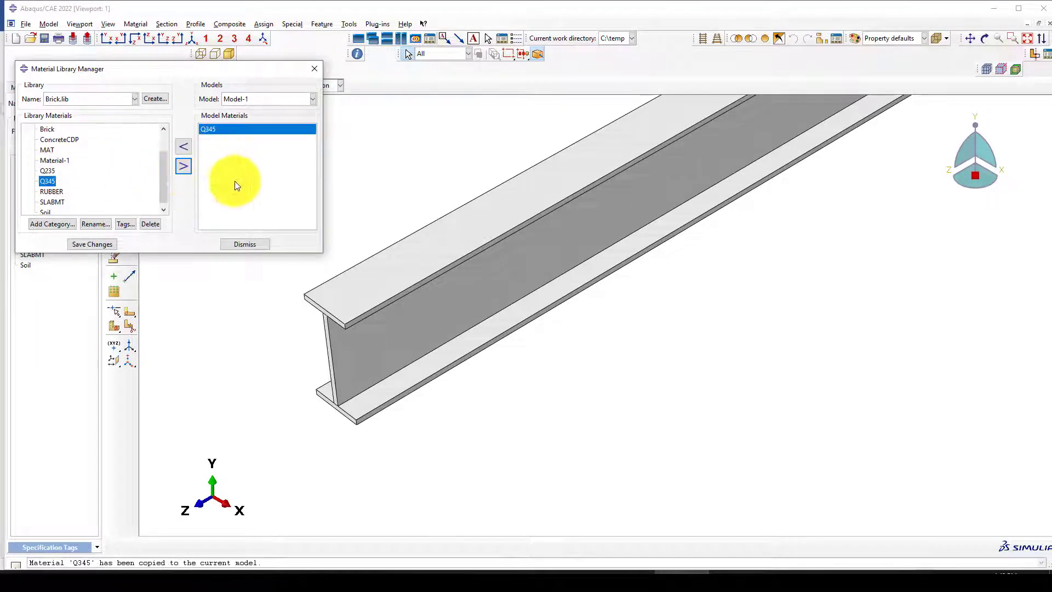
pyautogui.click(247, 244)
# Review Q345's elastic, plastic and density properties in the material editor.
pyautogui.click(127, 104)
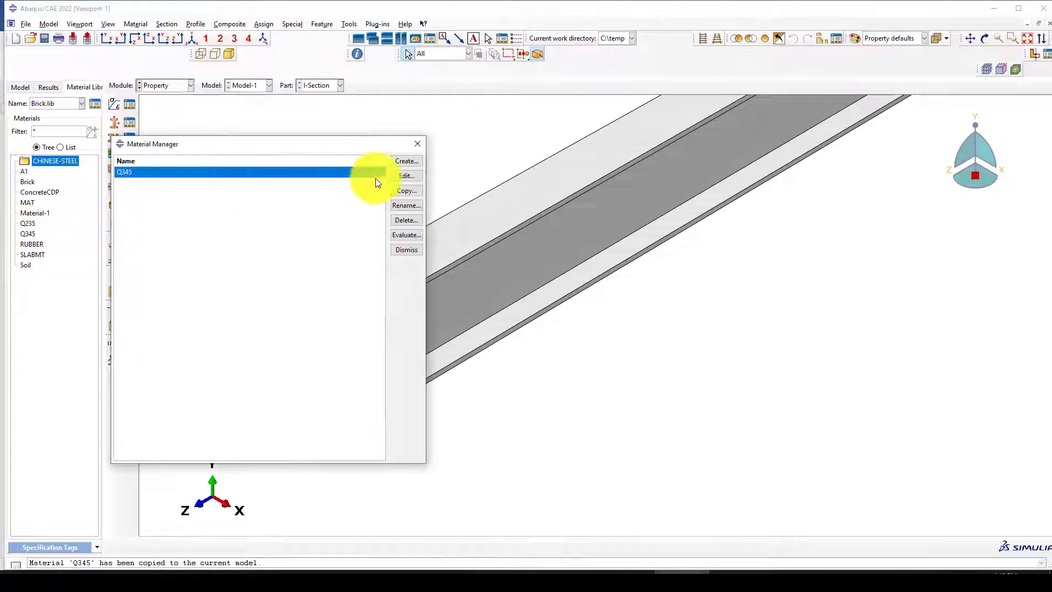
pyautogui.click(395, 176)
pyautogui.click(137, 176)
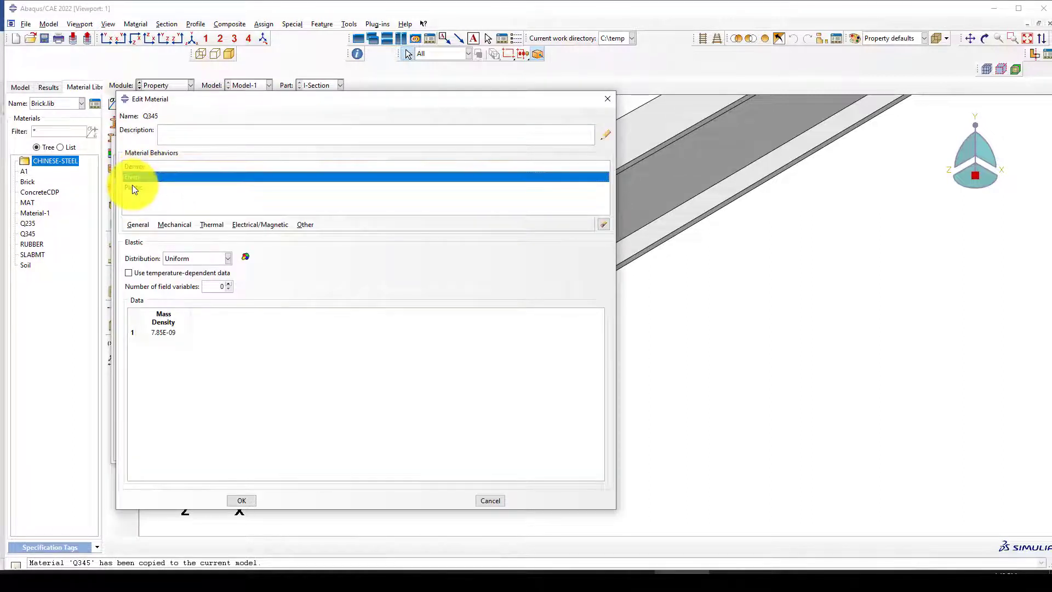
pyautogui.click(134, 187)
pyautogui.click(127, 176)
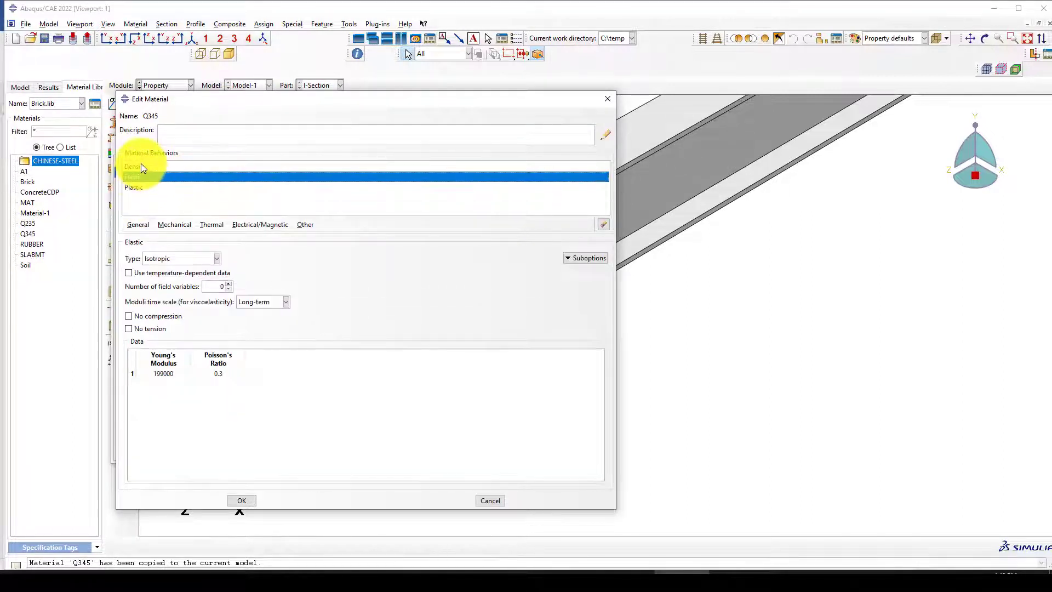
pyautogui.click(140, 165)
pyautogui.click(607, 100)
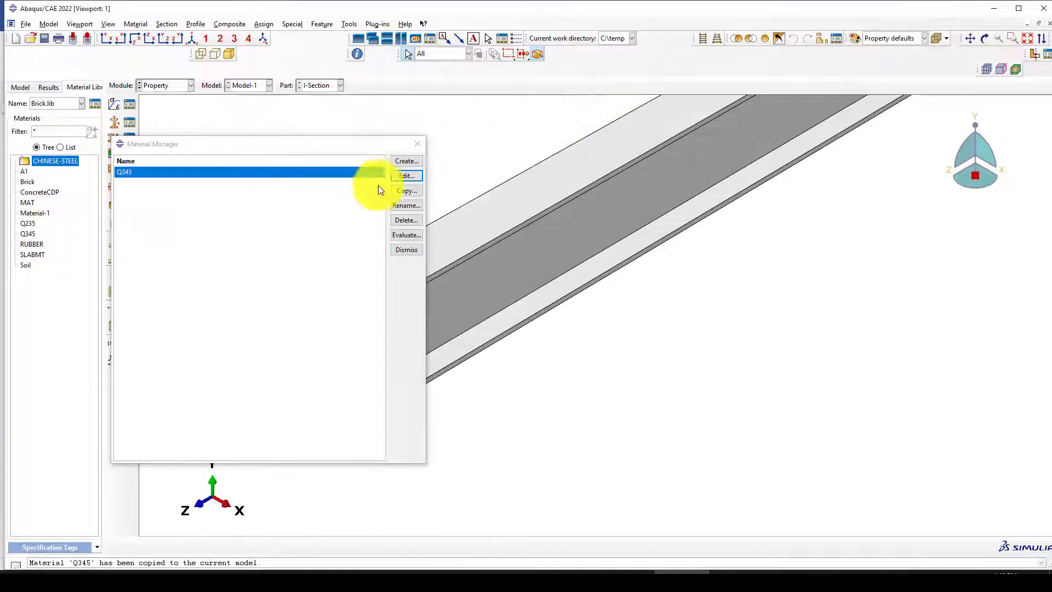
pyautogui.click(414, 142)
# Create a solid homogeneous section and assign it to the whole I-beam.
pyautogui.click(120, 123)
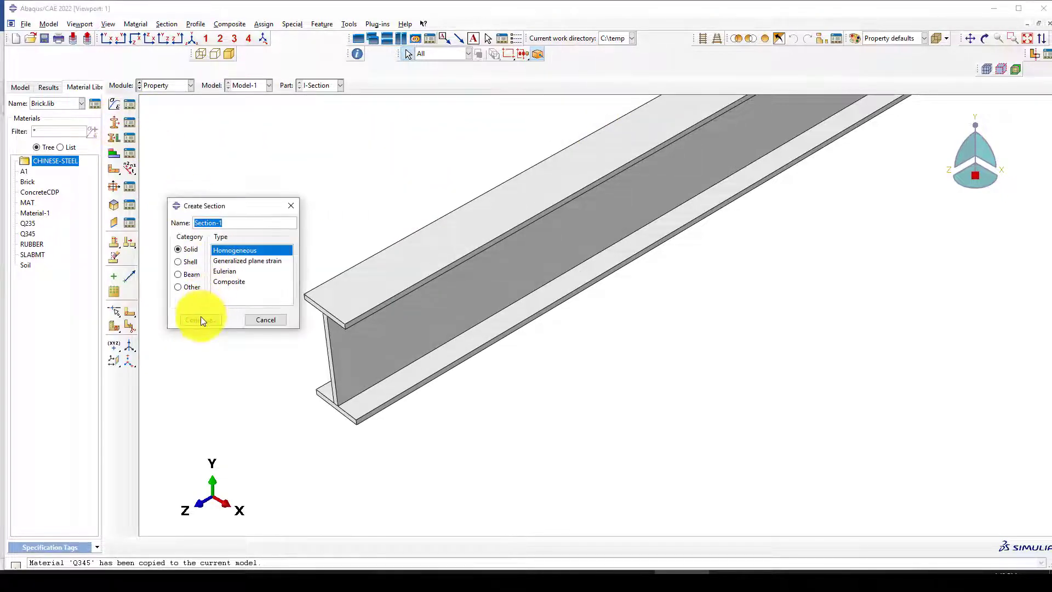
pyautogui.click(200, 319)
pyautogui.click(221, 320)
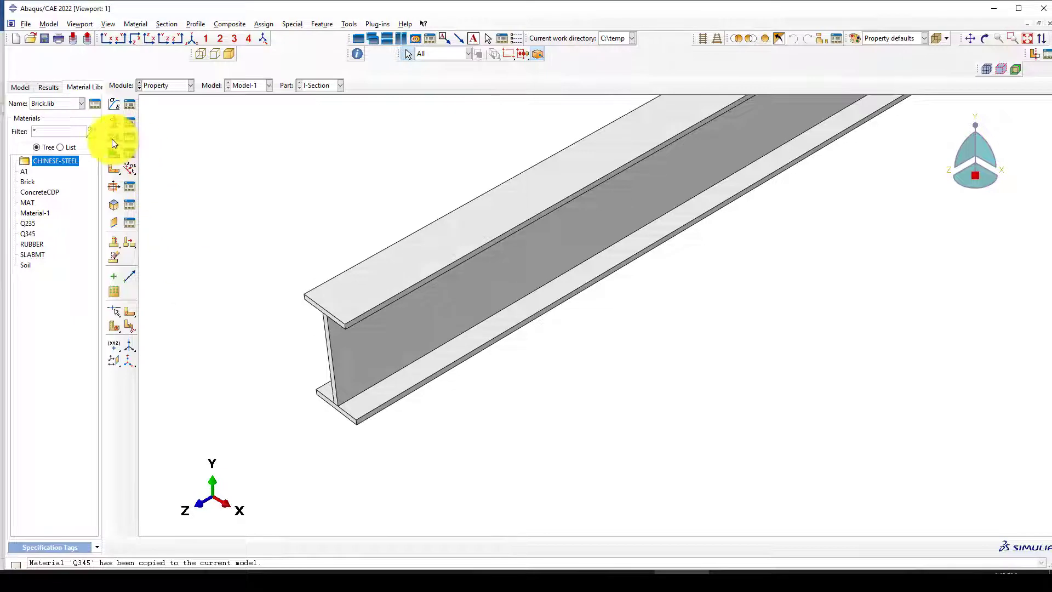
pyautogui.click(114, 137)
pyautogui.scroll(-2, 557, 336)
pyautogui.click(485, 276)
pyautogui.middleClick(410, 188)
pyautogui.click(83, 290)
pyautogui.scroll(-3, 347, 313)
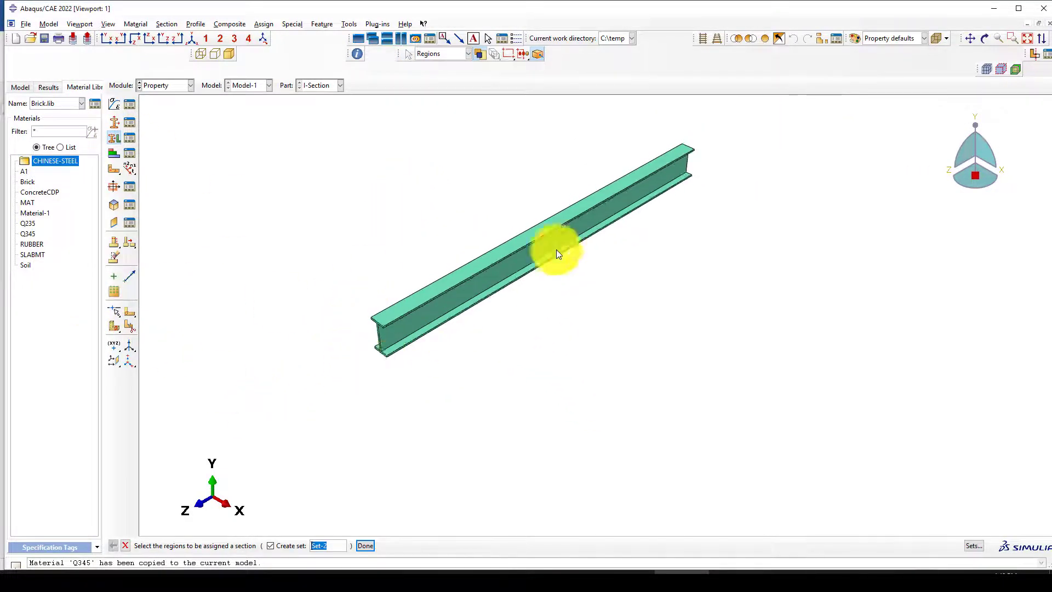
# In the Assembly module, create an instance of the I-Section part.
pyautogui.click(164, 86)
pyautogui.click(169, 112)
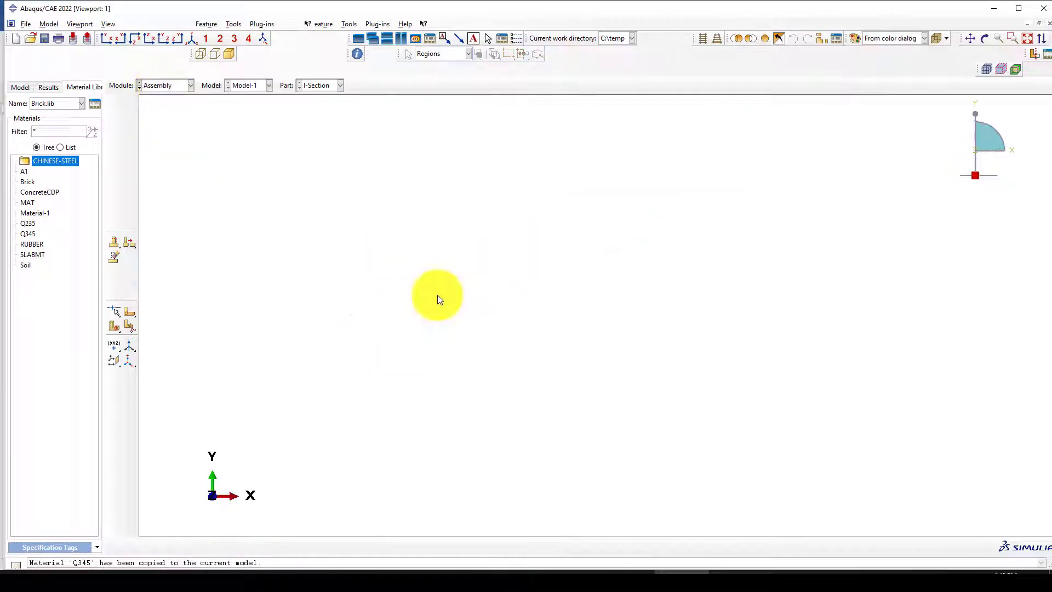
pyautogui.click(123, 109)
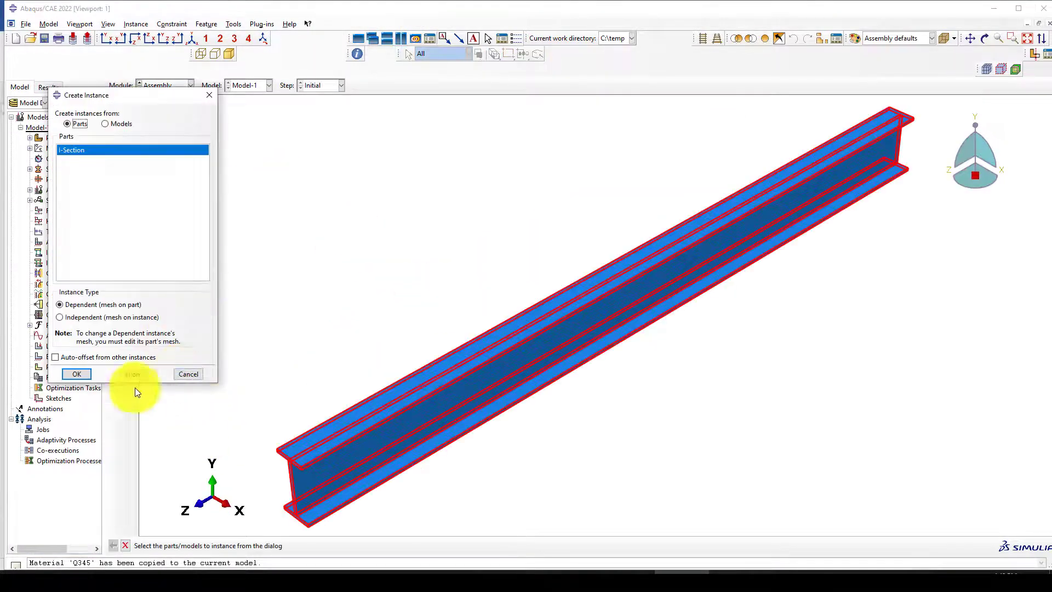
pyautogui.click(73, 374)
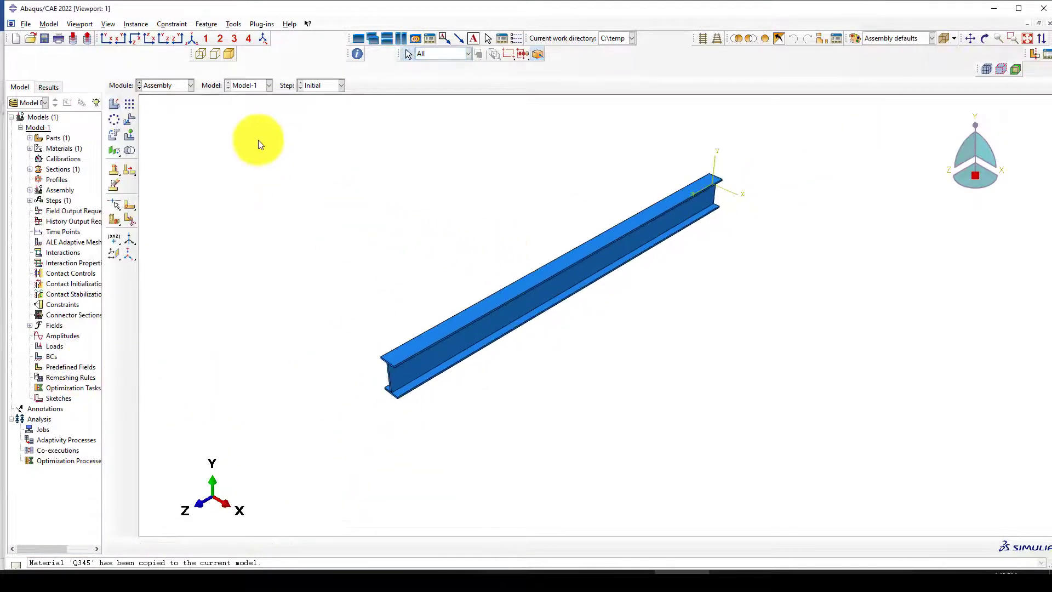
pyautogui.click(157, 85)
# Create Buckle step Step-1 with 10 eigenvalues and maximum iterations set to 200.
pyautogui.click(161, 128)
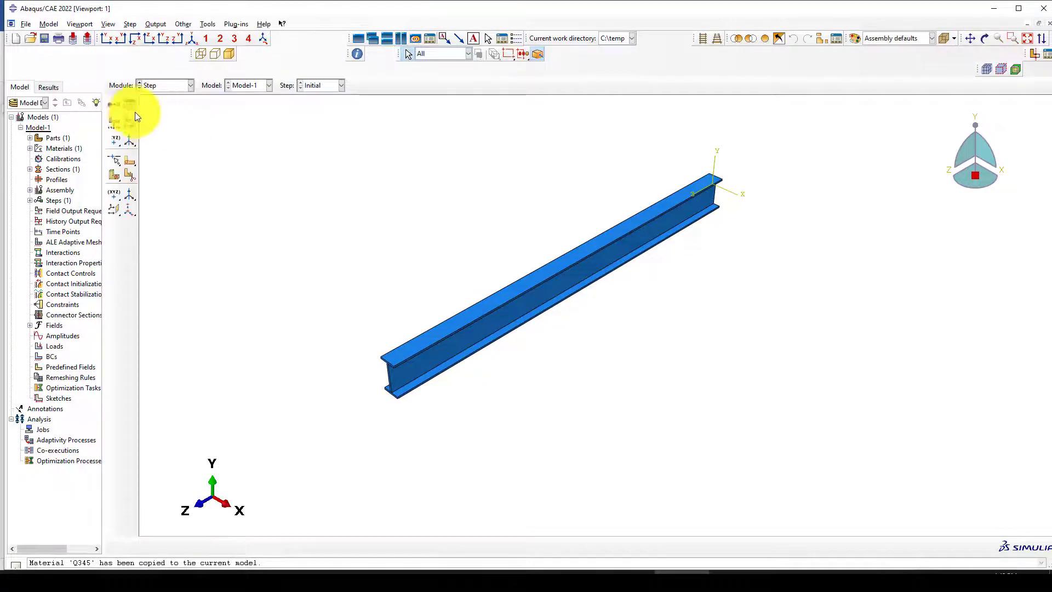
pyautogui.click(115, 104)
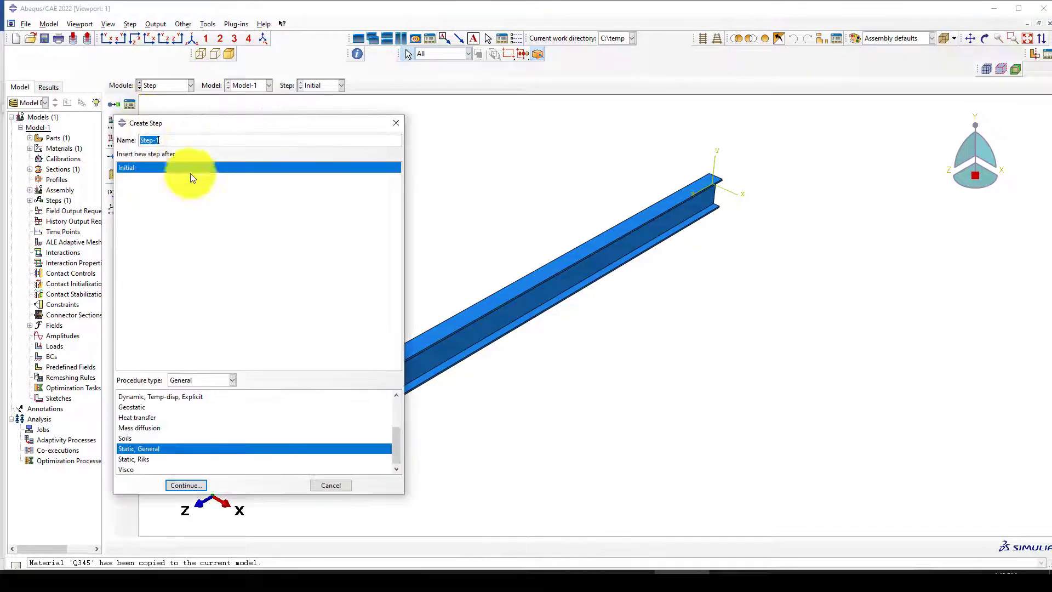
pyautogui.click(202, 379)
pyautogui.click(212, 392)
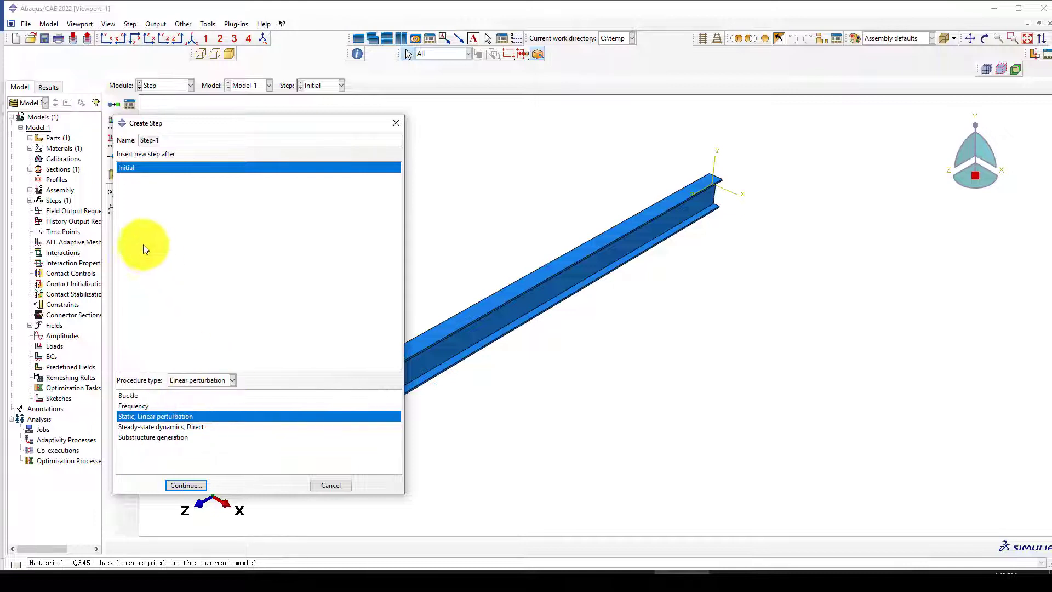
pyautogui.click(144, 396)
pyautogui.click(187, 485)
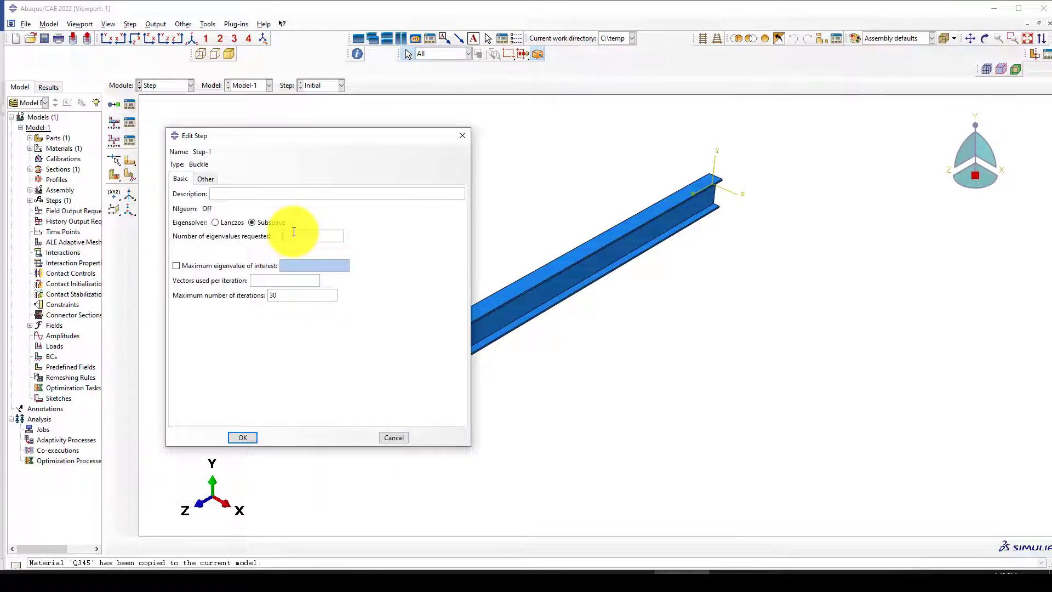
pyautogui.write('10')
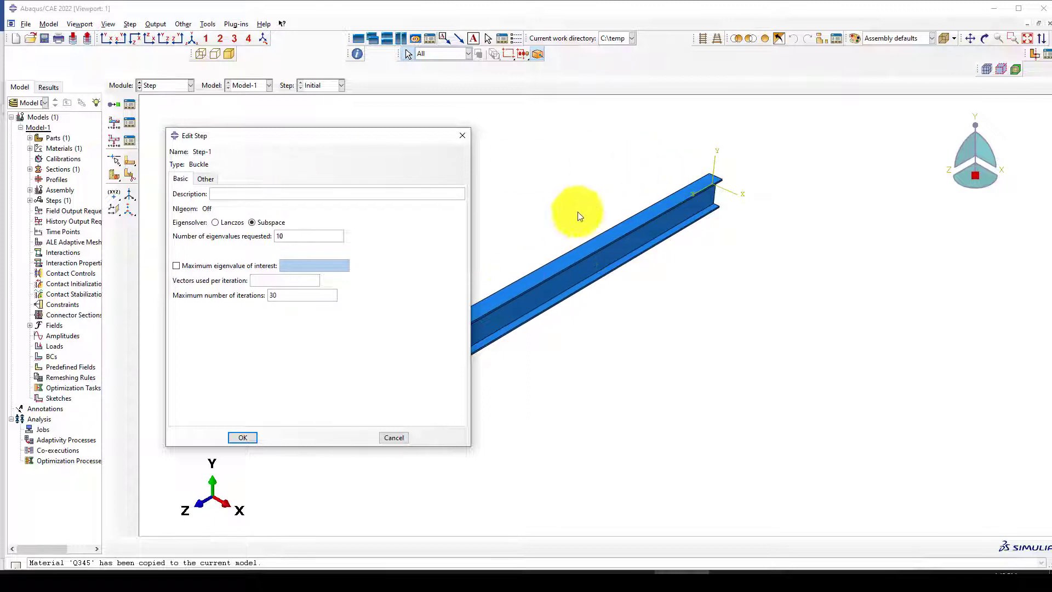
pyautogui.moveTo(286, 295); pyautogui.dragTo(257, 296)
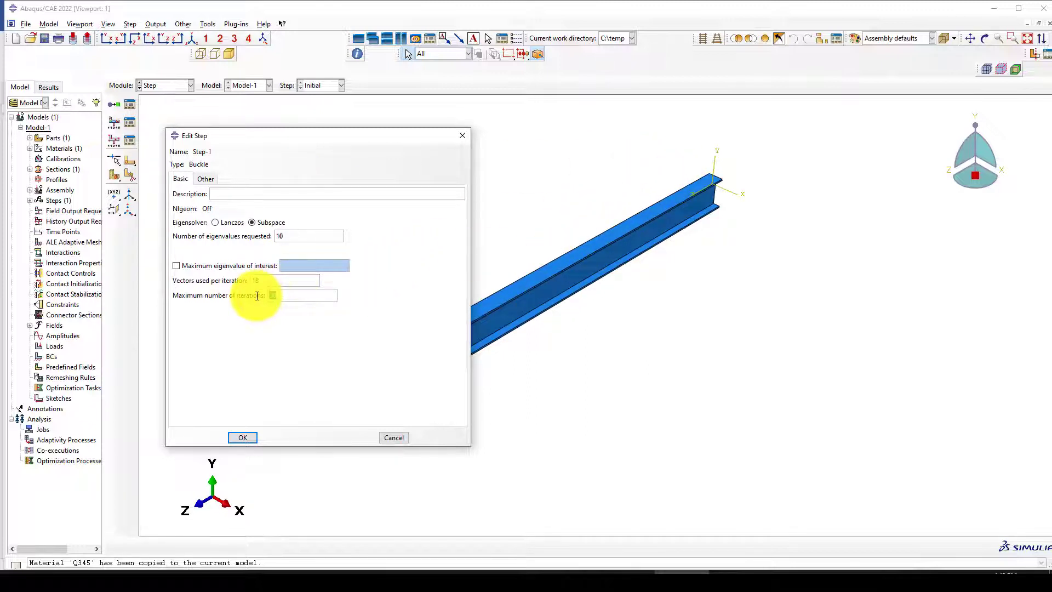
pyautogui.write('200')
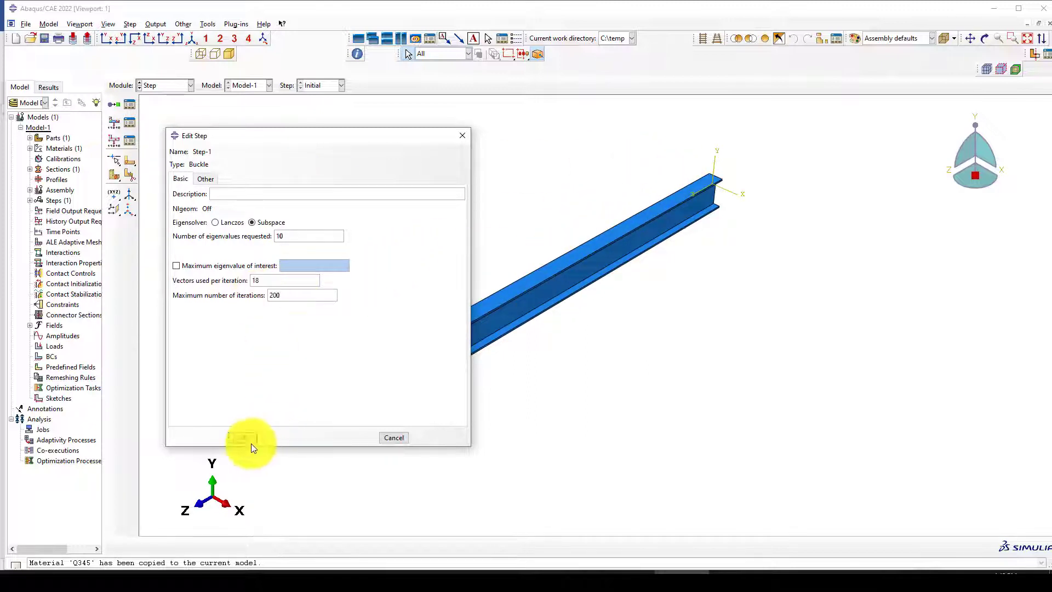
pyautogui.click(242, 437)
pyautogui.scroll(-4, 333, 262)
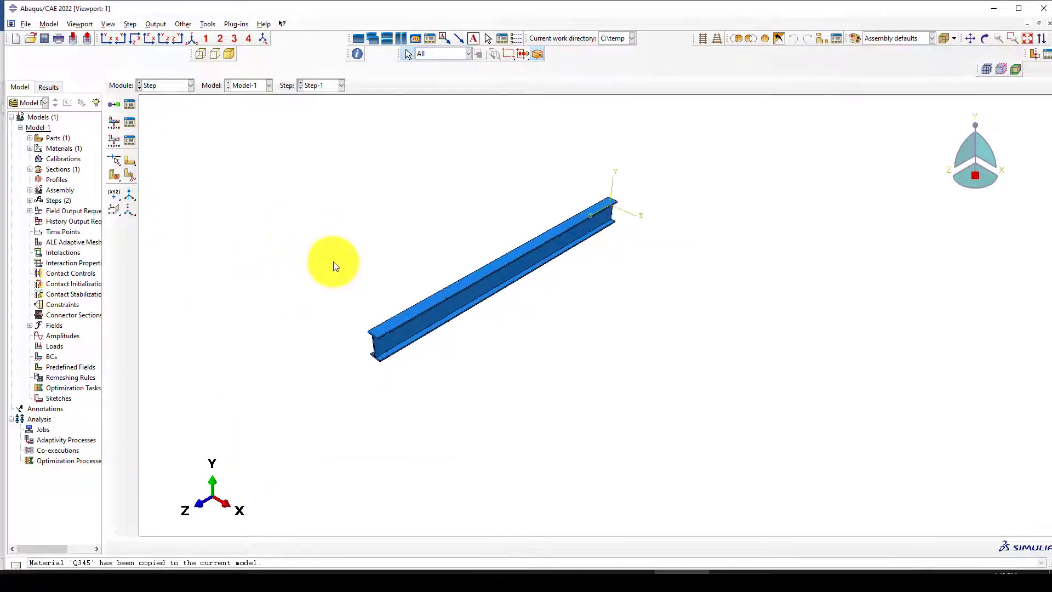
pyautogui.click(153, 86)
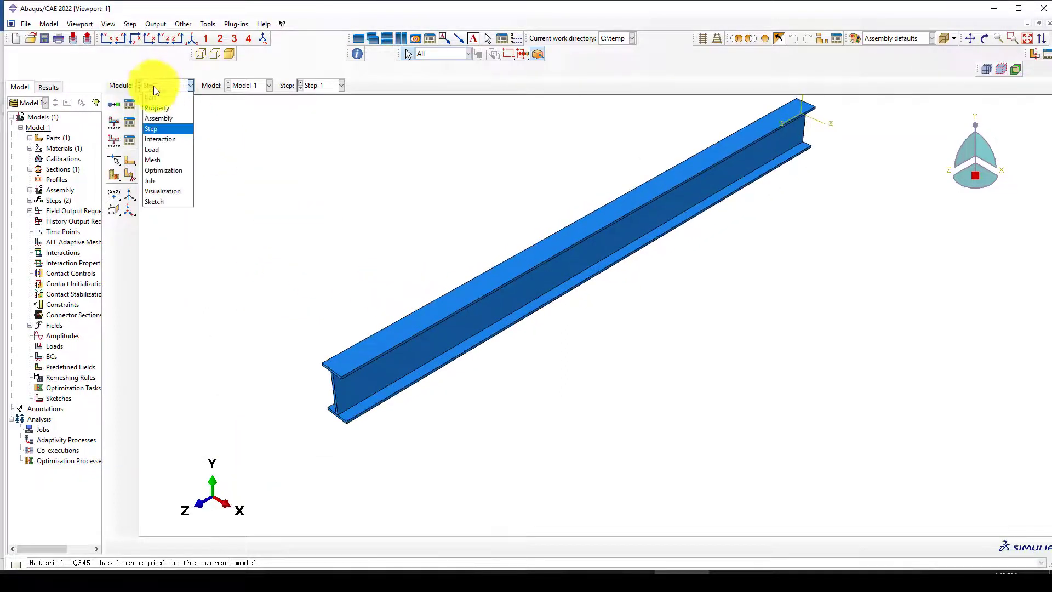
# Add Initial-step BC-1 fixing U1, U2 and U3 on the near-end bottom flange edge.
pyautogui.click(162, 148)
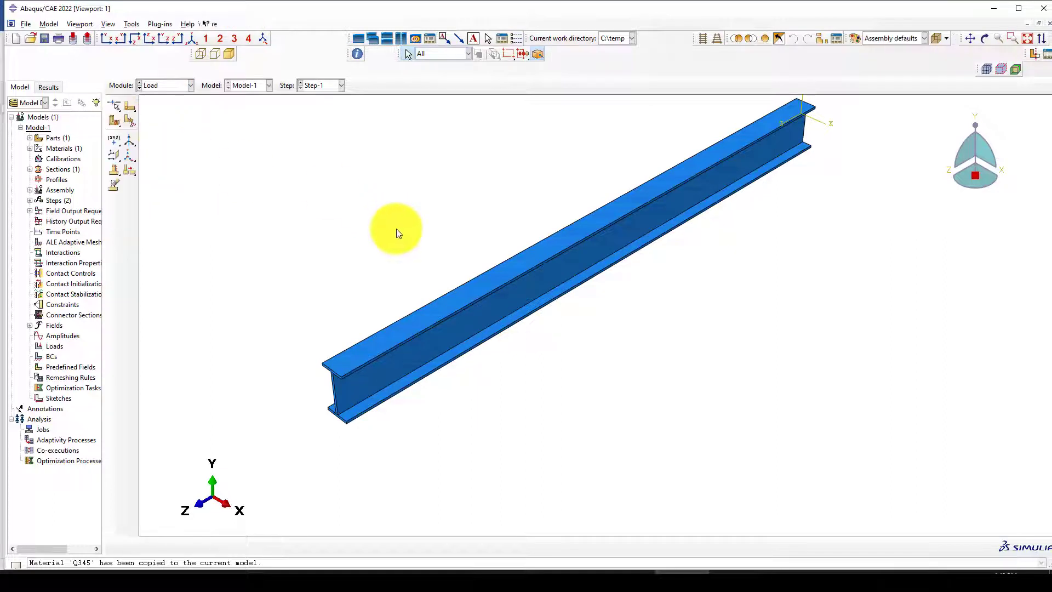
pyautogui.keyDown('ctrl'); pyautogui.keyDown('alt'); pyautogui.moveTo(360, 226); pyautogui.dragTo(461, 256, button='middle'); pyautogui.keyUp('alt'); pyautogui.keyUp('ctrl')
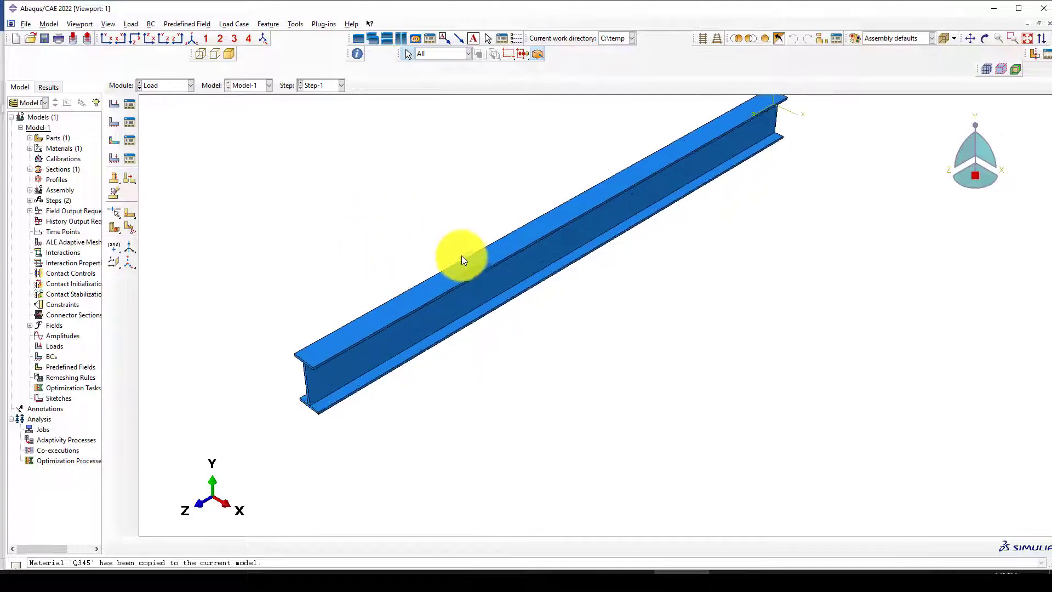
pyautogui.click(113, 121)
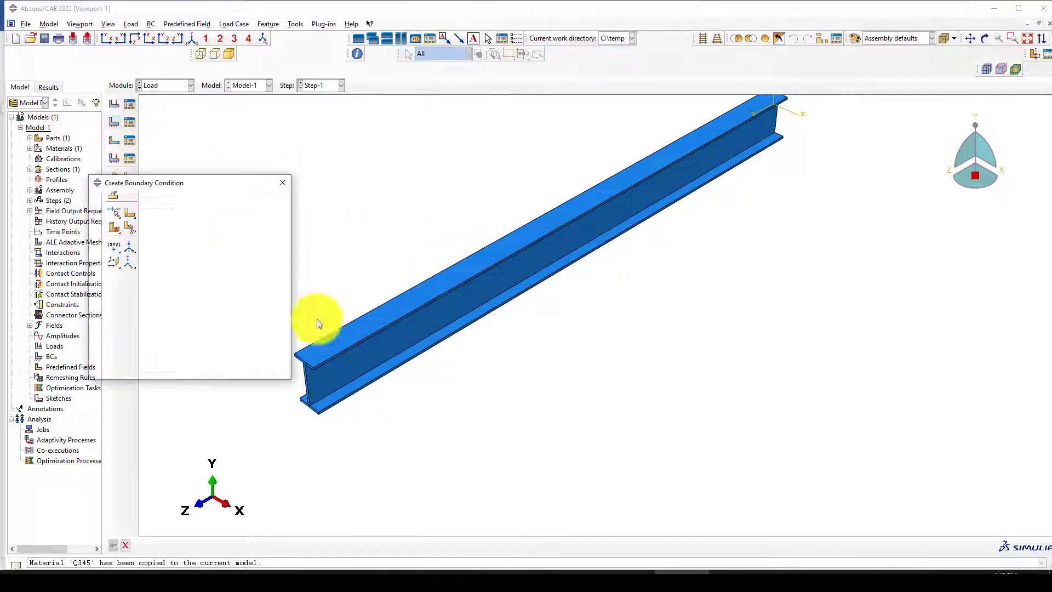
pyautogui.scroll(-2, 522, 249)
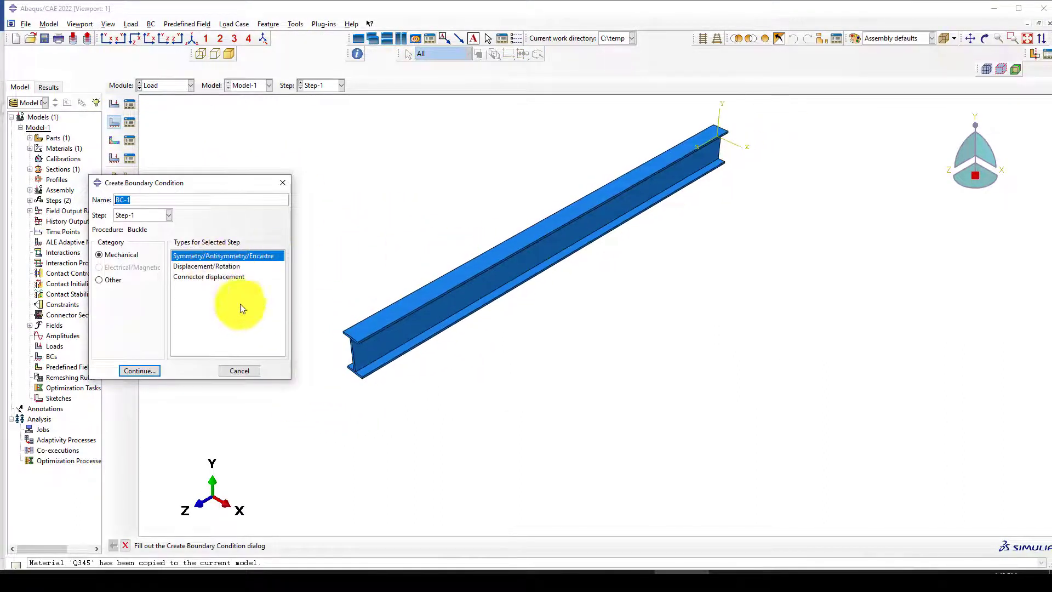
pyautogui.scroll(3, 351, 372)
pyautogui.scroll(1, 359, 376)
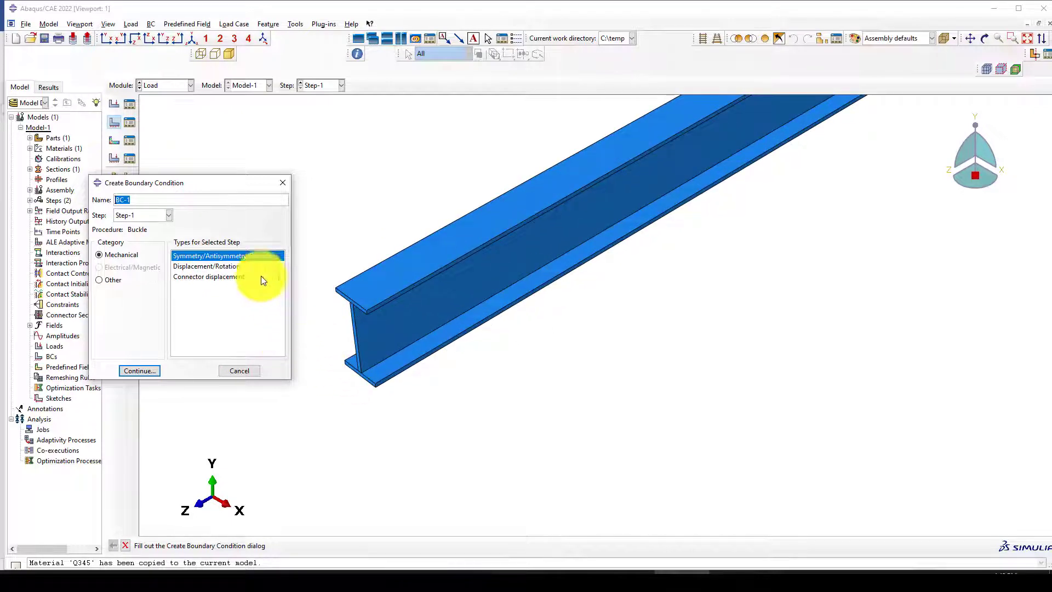
pyautogui.click(203, 266)
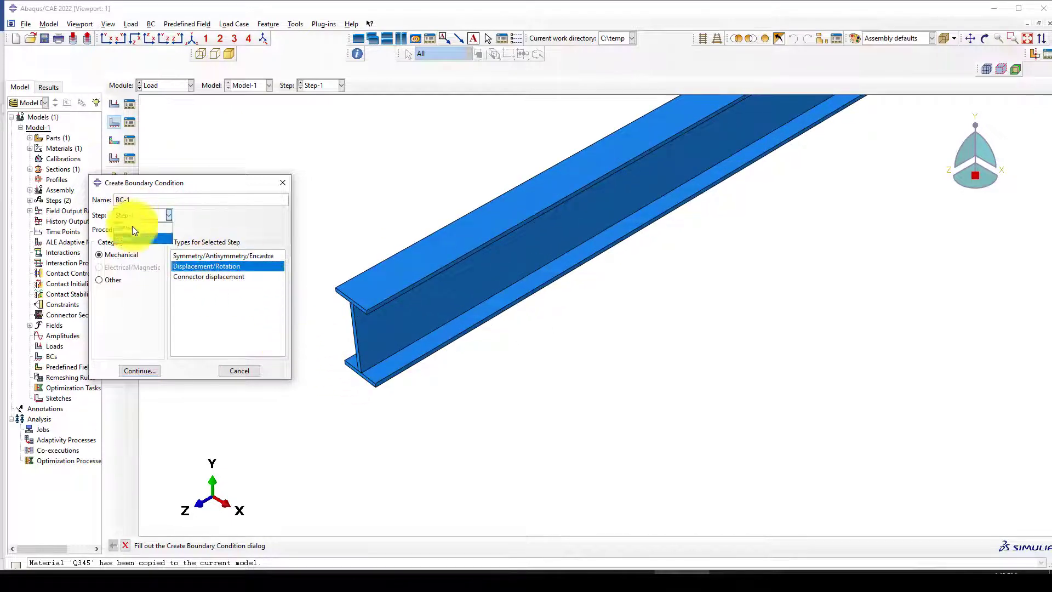
pyautogui.click(131, 228)
pyautogui.click(139, 370)
pyautogui.scroll(3, 363, 404)
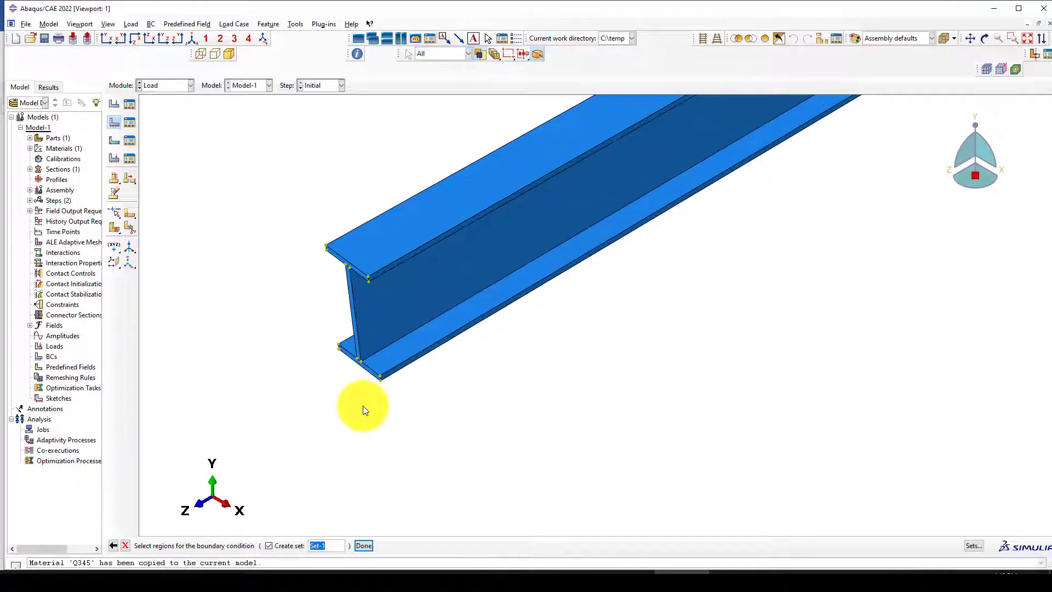
pyautogui.click(360, 359)
pyautogui.middleClick(289, 370)
pyautogui.click(210, 237)
pyautogui.click(210, 251)
pyautogui.click(210, 263)
pyautogui.click(238, 388)
# Add displacement boundary condition BC-2 on the beam's far-end edge.
pyautogui.scroll(-5, 255, 384)
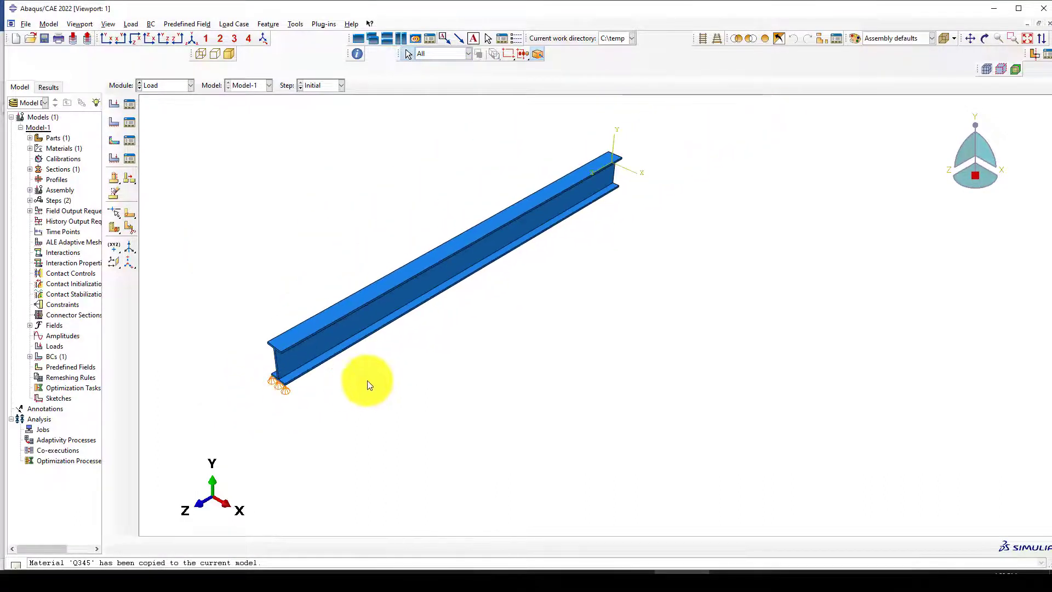
pyautogui.keyDown('ctrl'); pyautogui.keyDown('alt'); pyautogui.moveTo(408, 378); pyautogui.dragTo(662, 146); pyautogui.keyUp('alt'); pyautogui.keyUp('ctrl')
pyautogui.scroll(6, 652, 181)
pyautogui.click(113, 121)
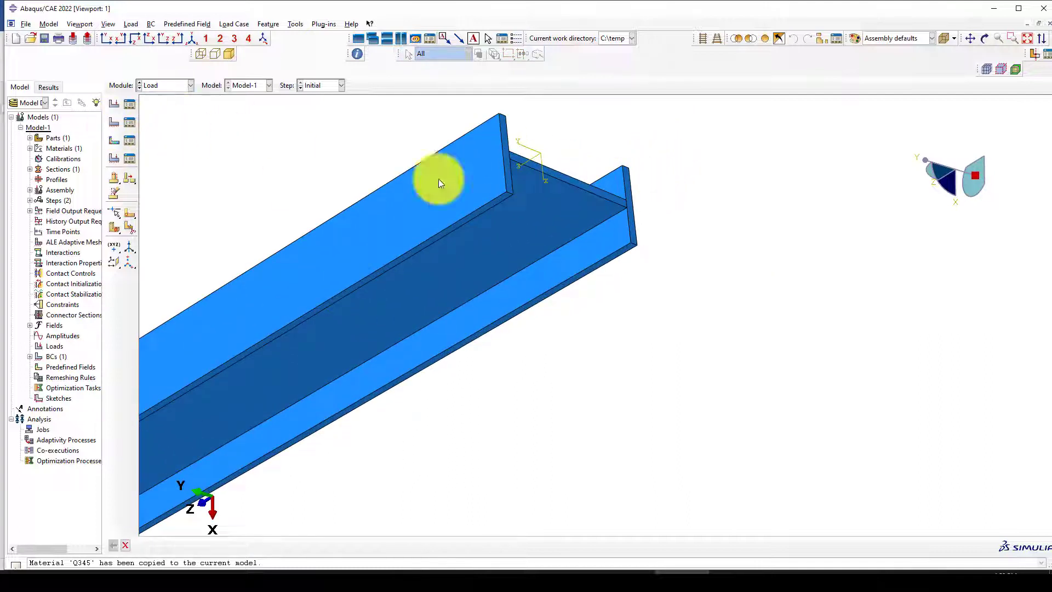
pyautogui.click(157, 370)
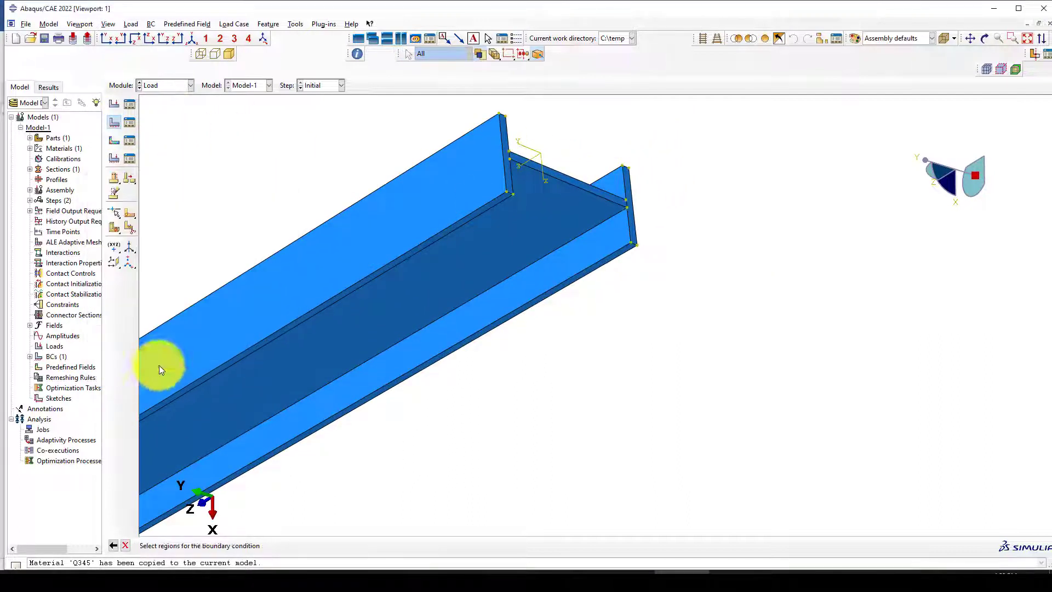
pyautogui.click(633, 189)
pyautogui.middleClick(654, 223)
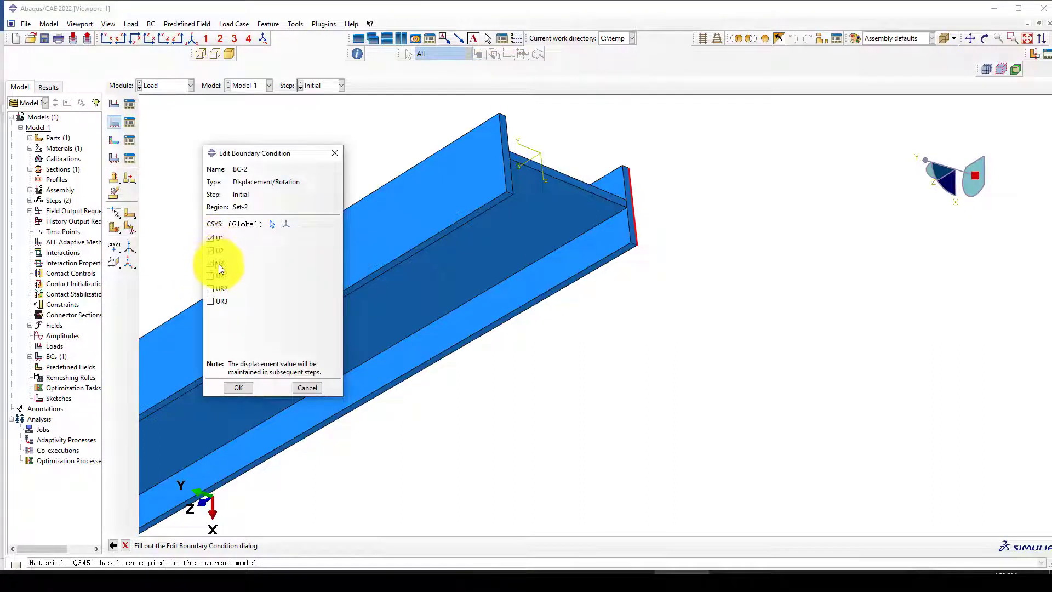
pyautogui.click(245, 391)
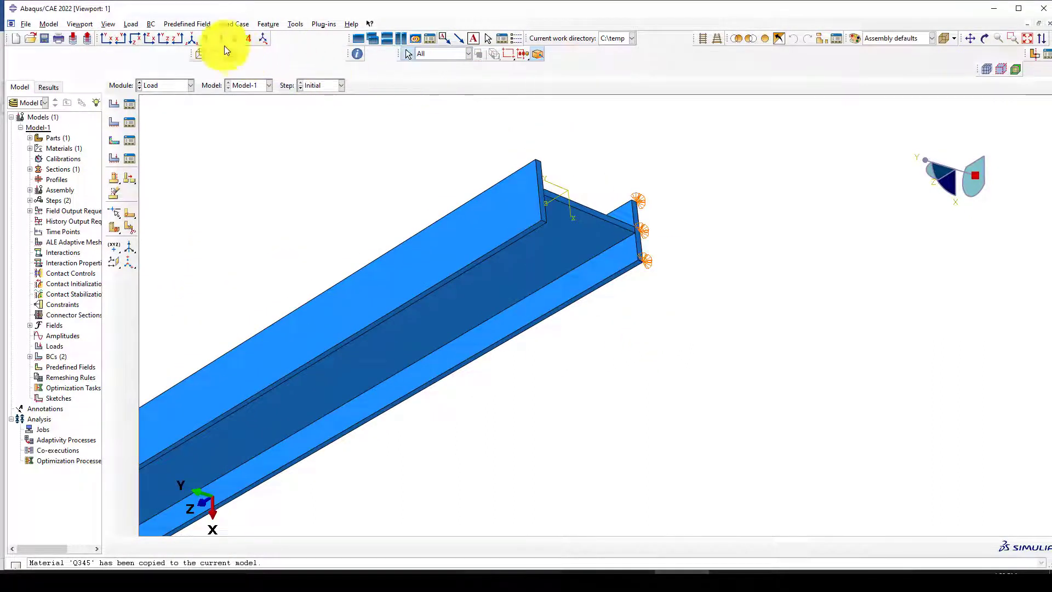
pyautogui.click(193, 39)
pyautogui.scroll(5, 378, 447)
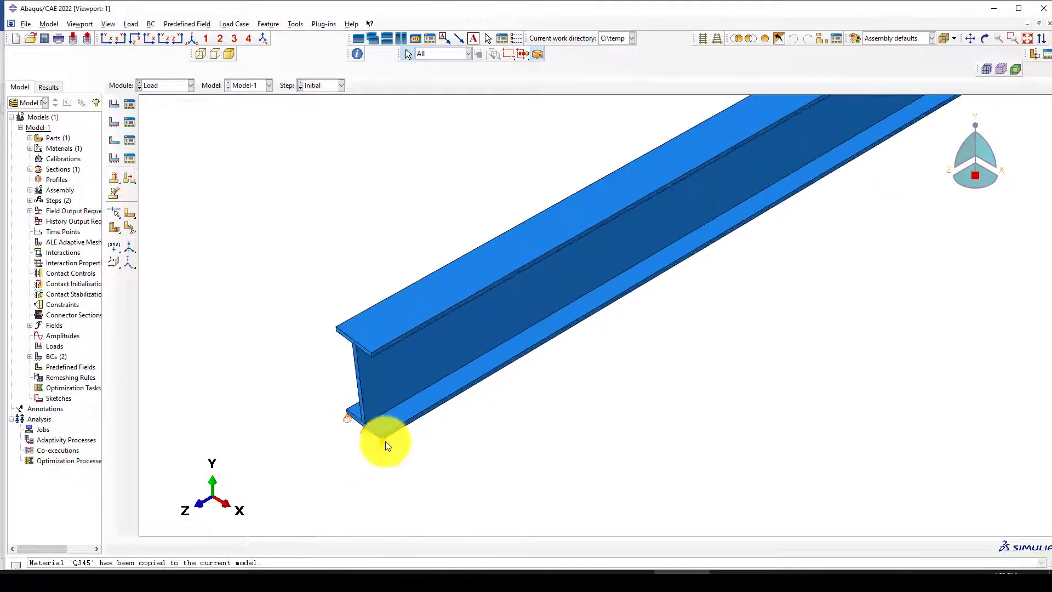
pyautogui.scroll(-5, 310, 432)
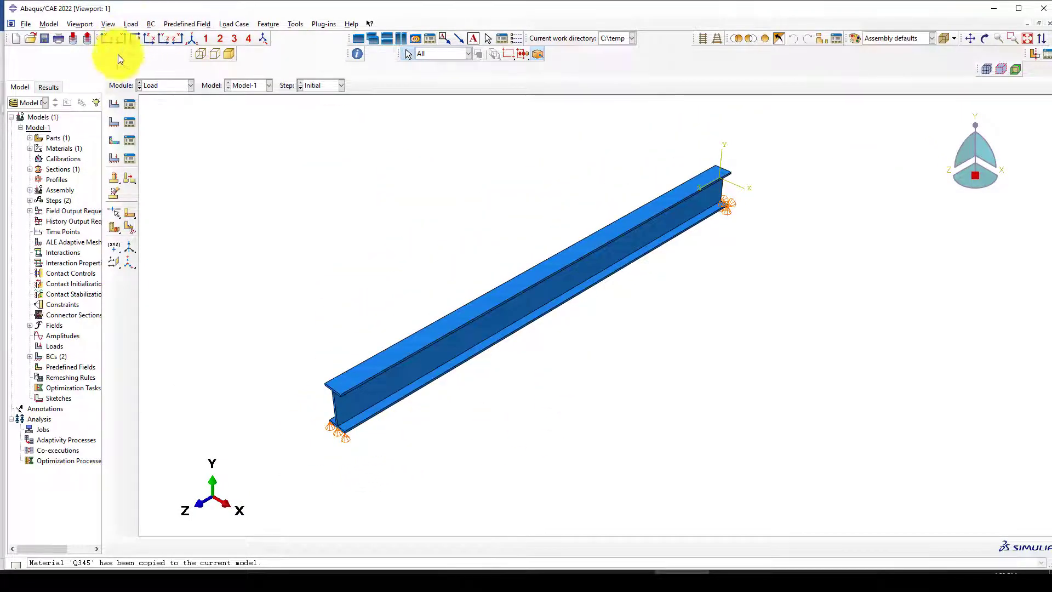
# Apply pressure Load-1 of magnitude 1 to the top flange in Step-1.
pyautogui.click(114, 104)
pyautogui.click(167, 155)
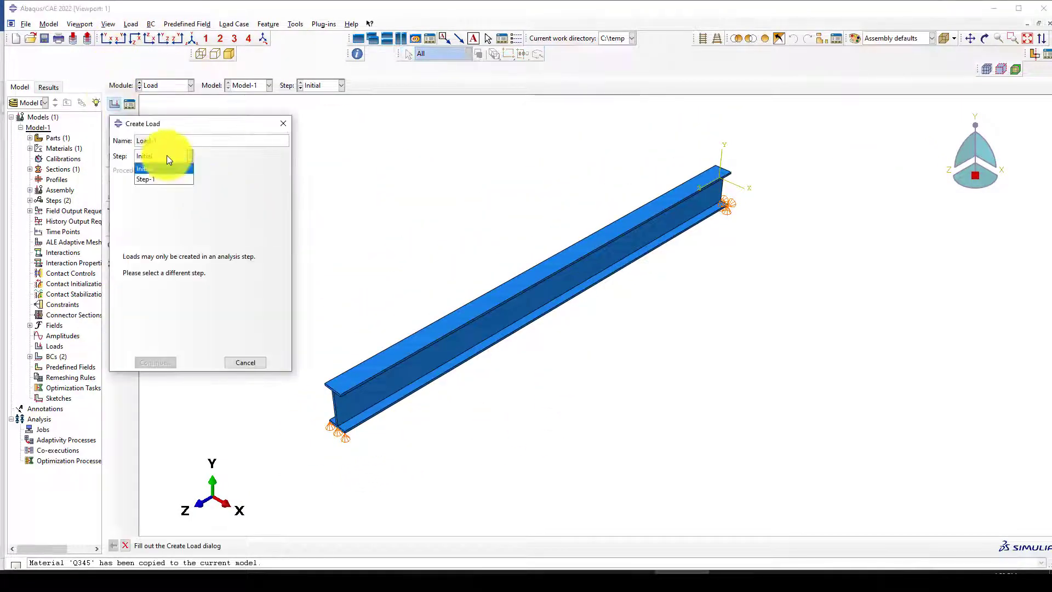
pyautogui.click(160, 177)
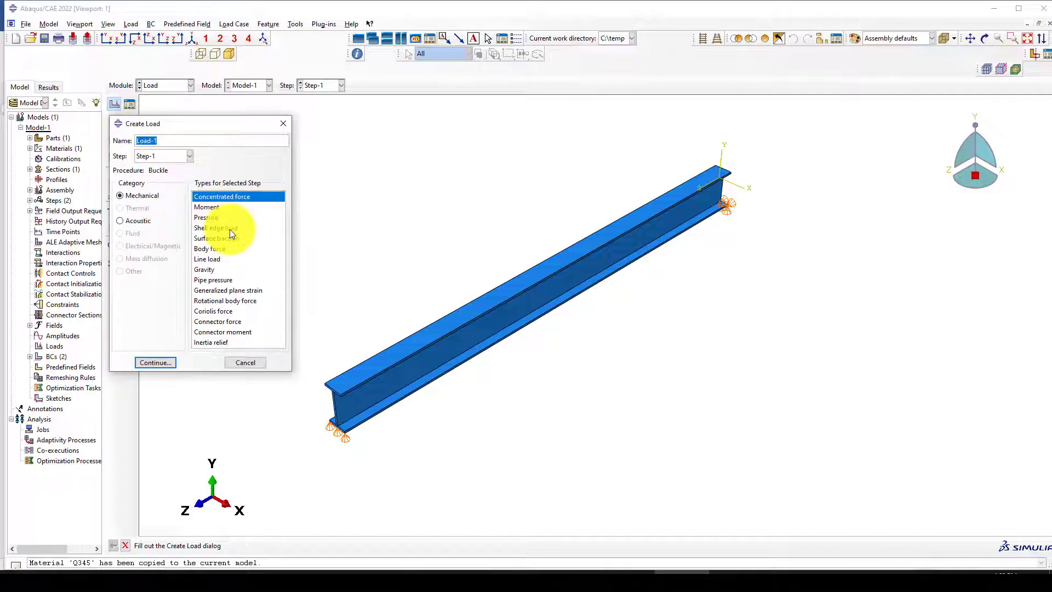
pyautogui.click(208, 217)
pyautogui.click(155, 362)
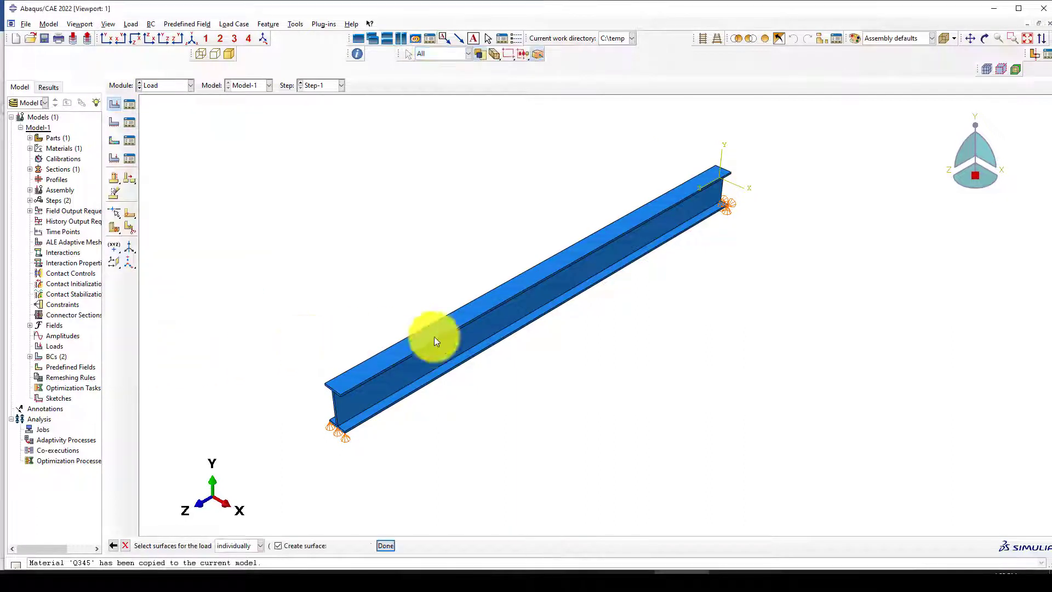
pyautogui.scroll(1, 438, 321)
pyautogui.click(278, 545)
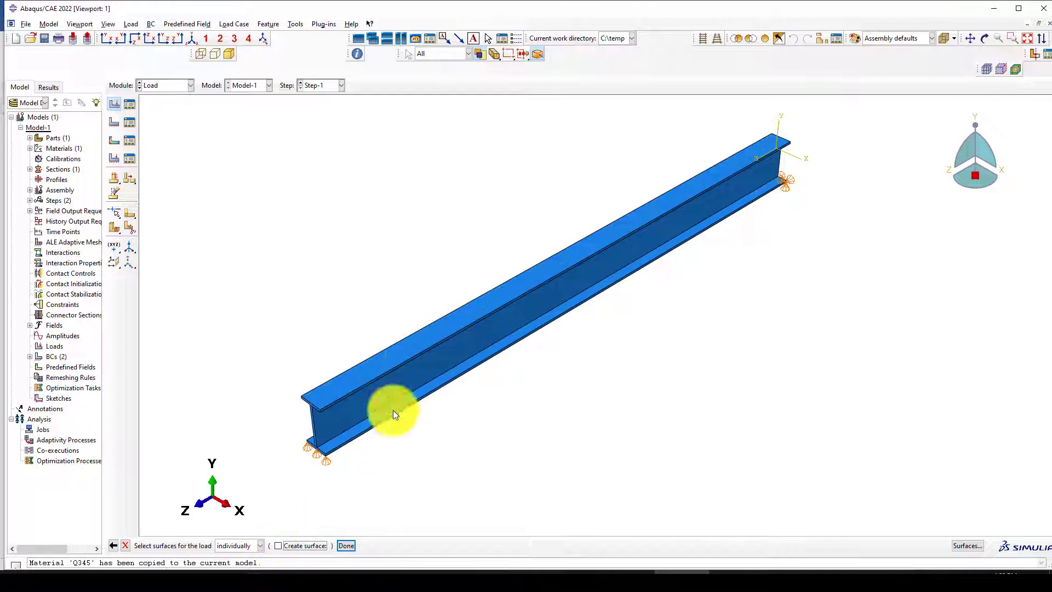
pyautogui.scroll(2, 416, 344)
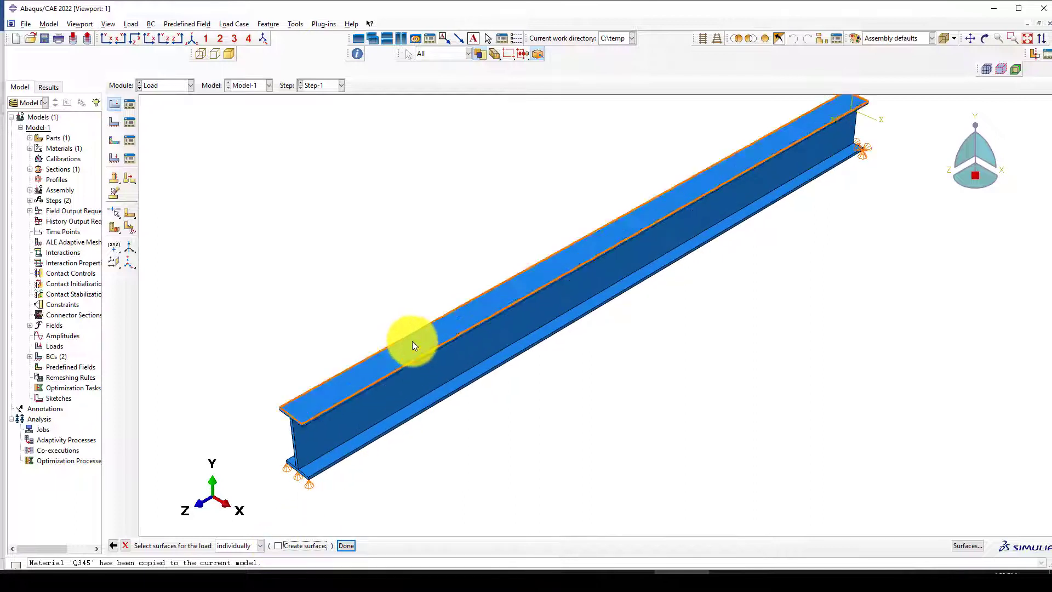
pyautogui.click(412, 341)
pyautogui.middleClick(344, 271)
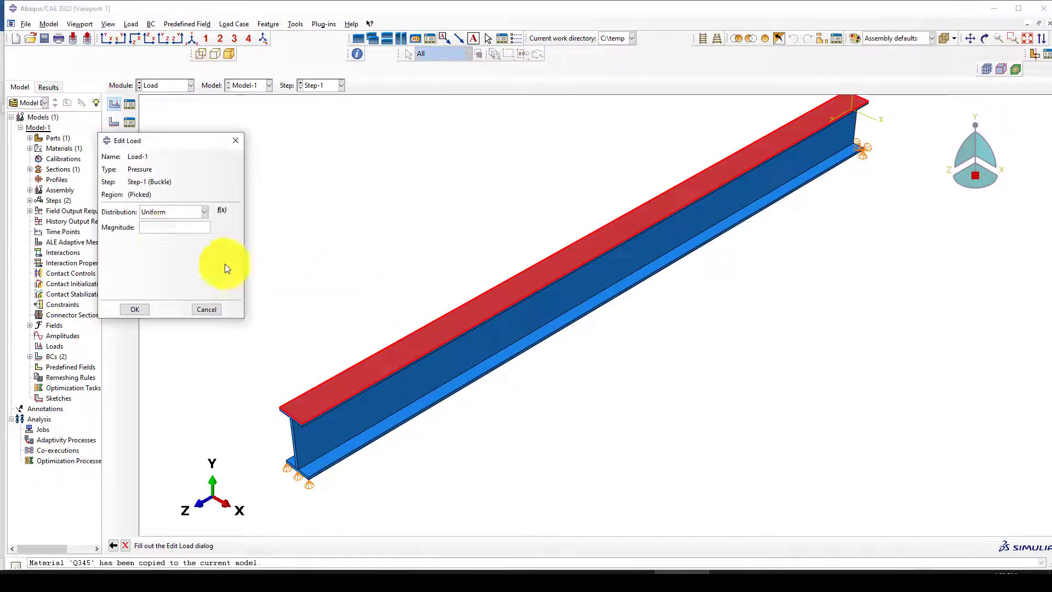
pyautogui.write('1')
pyautogui.click(133, 310)
pyautogui.scroll(3, 546, 283)
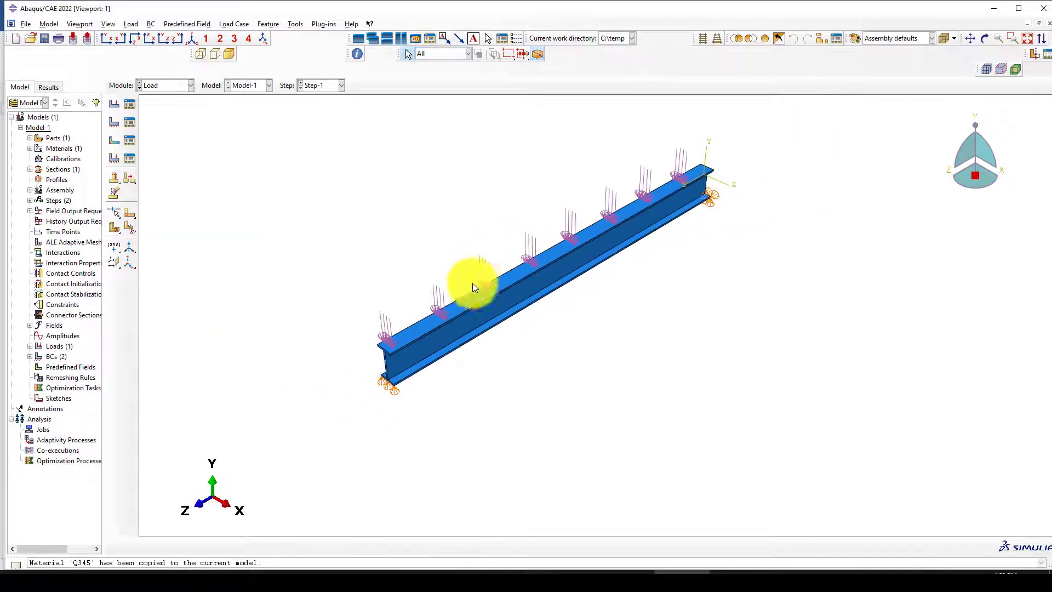
pyautogui.scroll(-5, 602, 245)
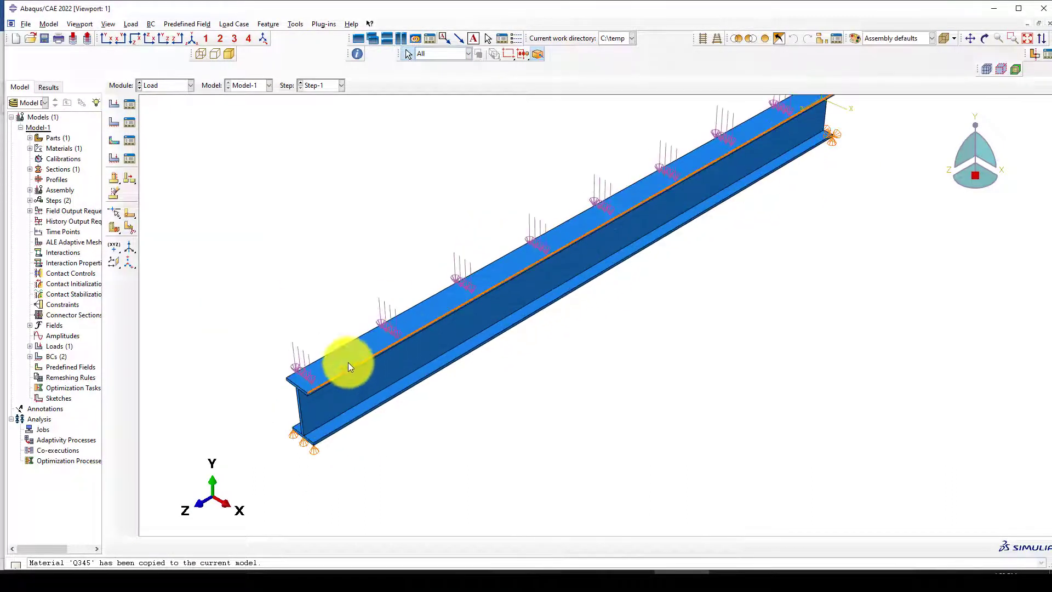
pyautogui.scroll(-2, 486, 287)
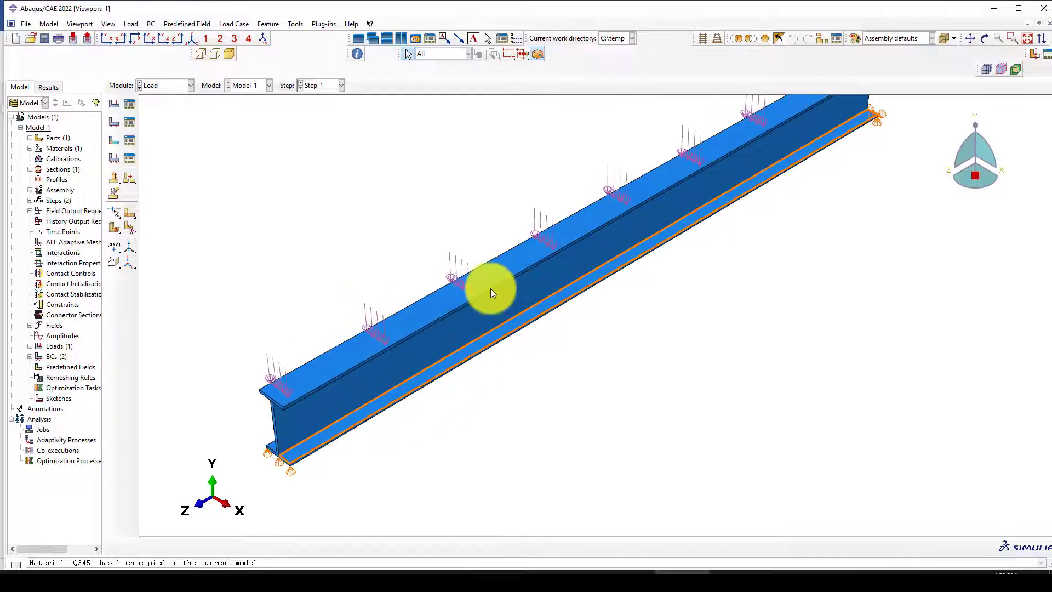
pyautogui.scroll(2, 449, 334)
pyautogui.scroll(-1, 547, 342)
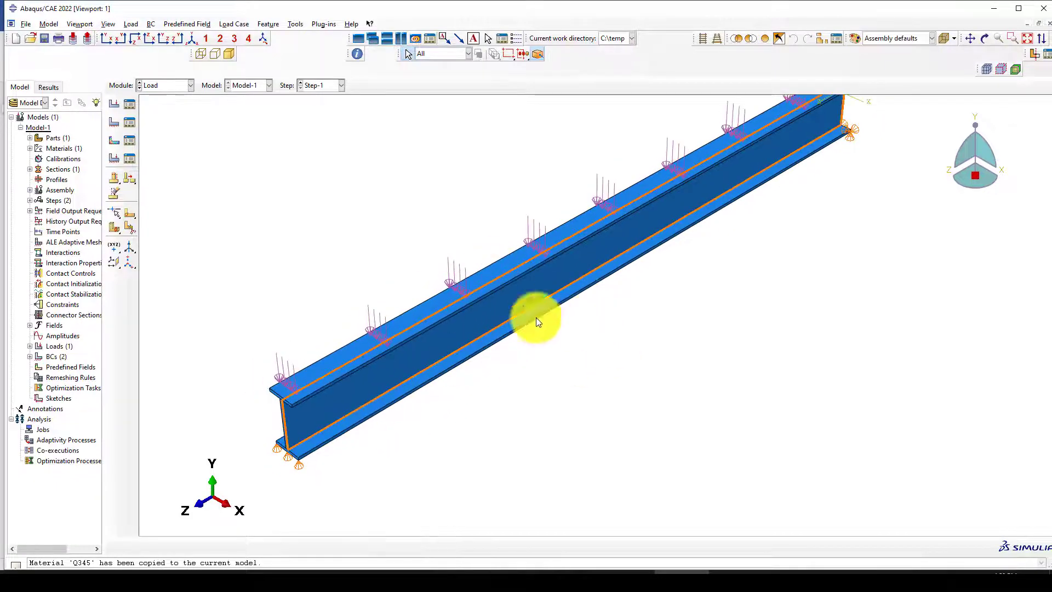
pyautogui.scroll(2, 548, 302)
pyautogui.scroll(-1, 584, 282)
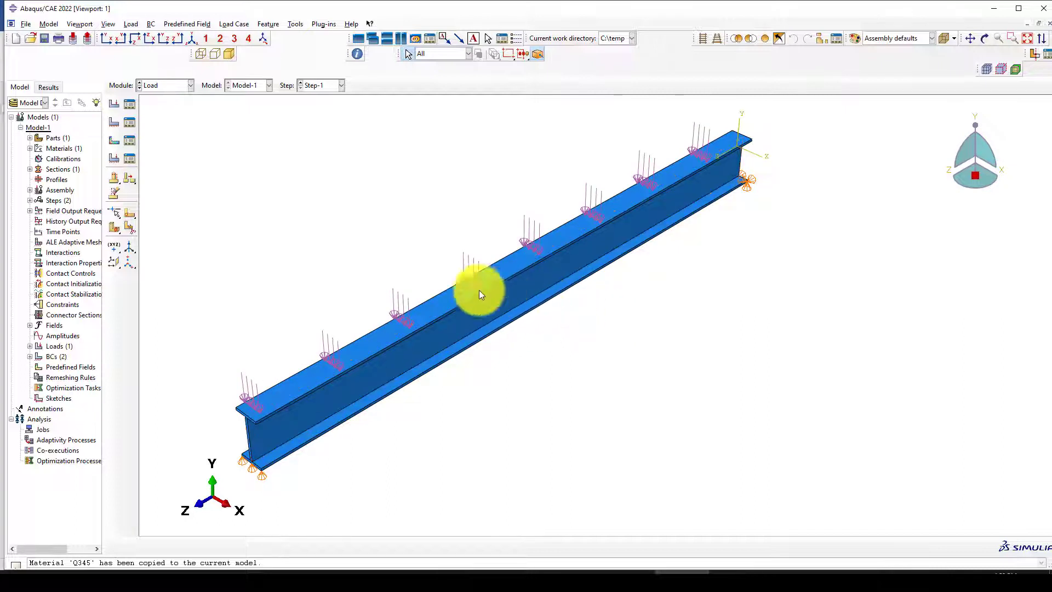
# In the Mesh module, apply global seed size 20 to the I-Section part.
pyautogui.click(164, 87)
pyautogui.click(154, 160)
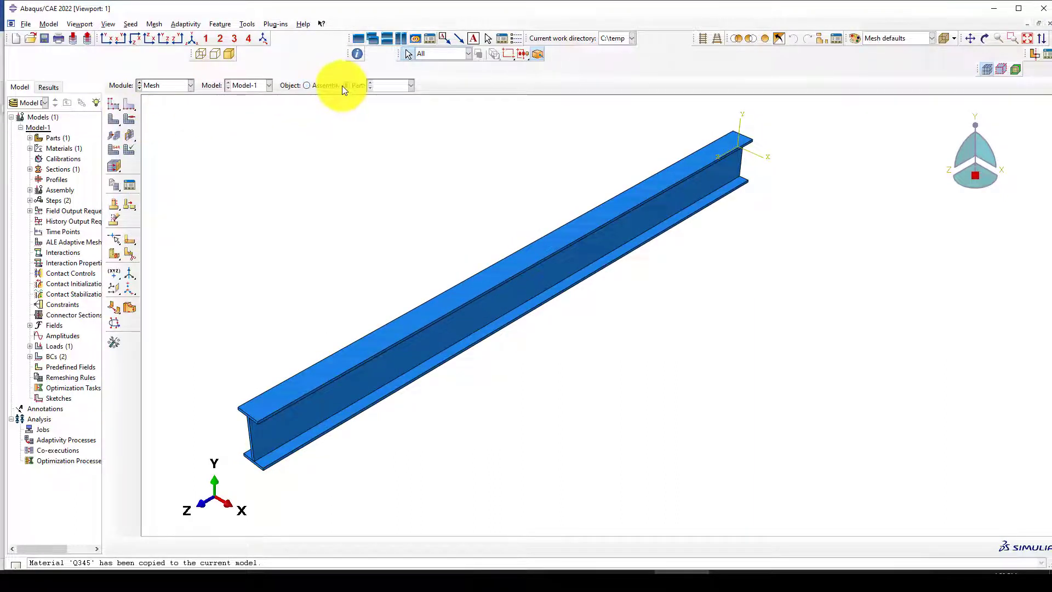
pyautogui.click(344, 85)
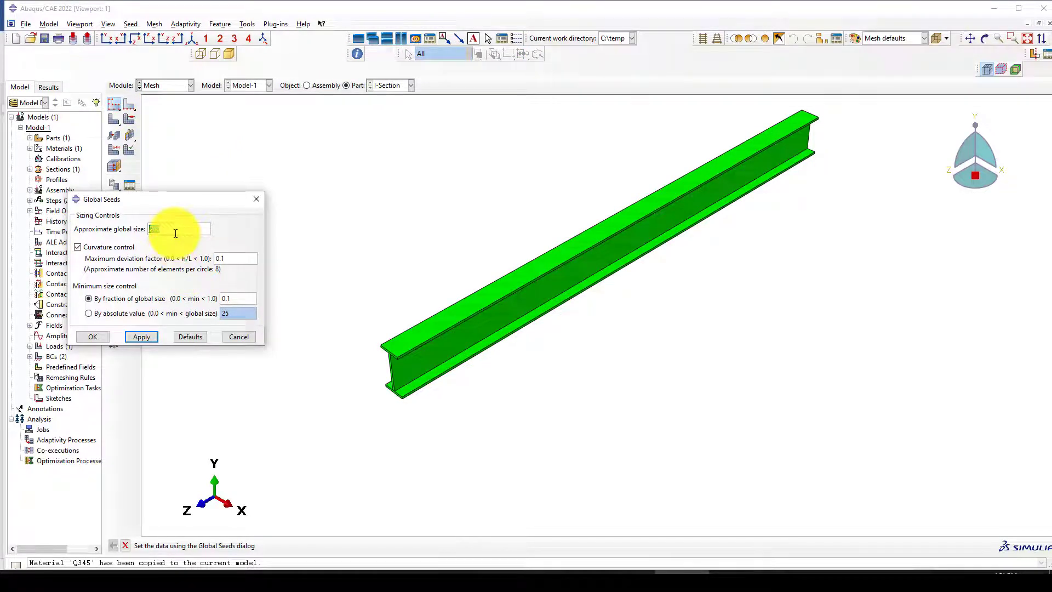
pyautogui.click(142, 337)
pyautogui.click(93, 337)
# Mesh the I-Section part, generating 10000 elements.
pyautogui.scroll(2, 325, 321)
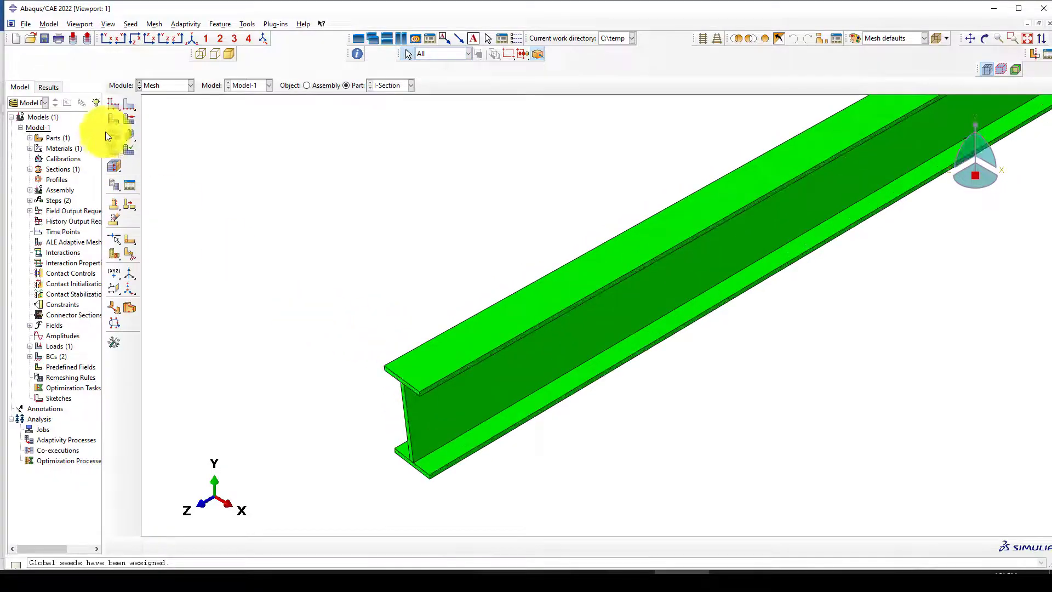
pyautogui.click(113, 135)
pyautogui.click(210, 545)
pyautogui.scroll(2, 405, 391)
pyautogui.scroll(-5, 353, 356)
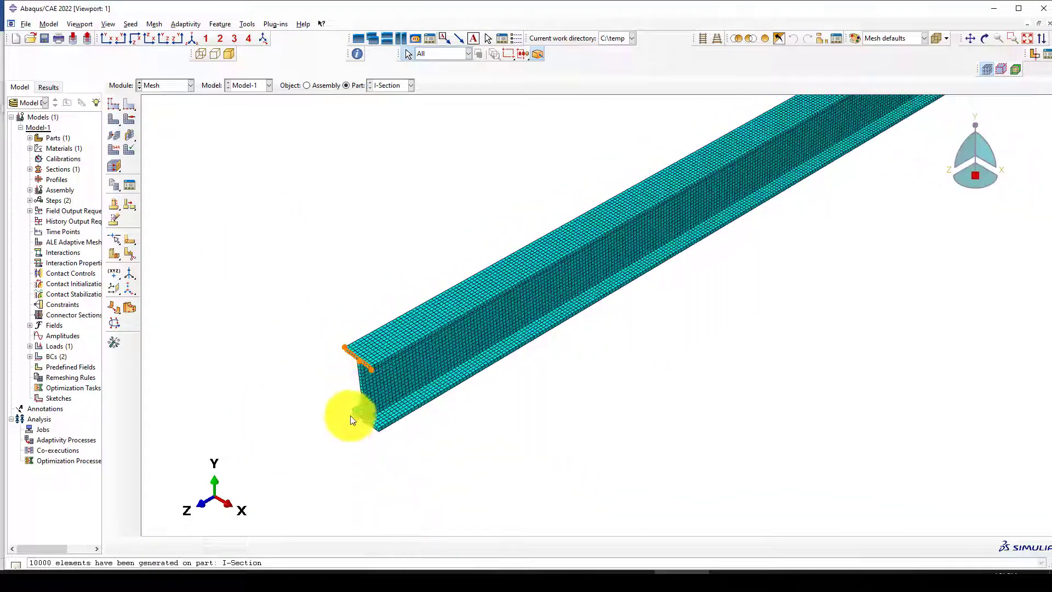
pyautogui.click(165, 85)
# Create job 'Buckling-Analysis' for Model-1 and submit it from the Job Manager.
pyautogui.click(165, 180)
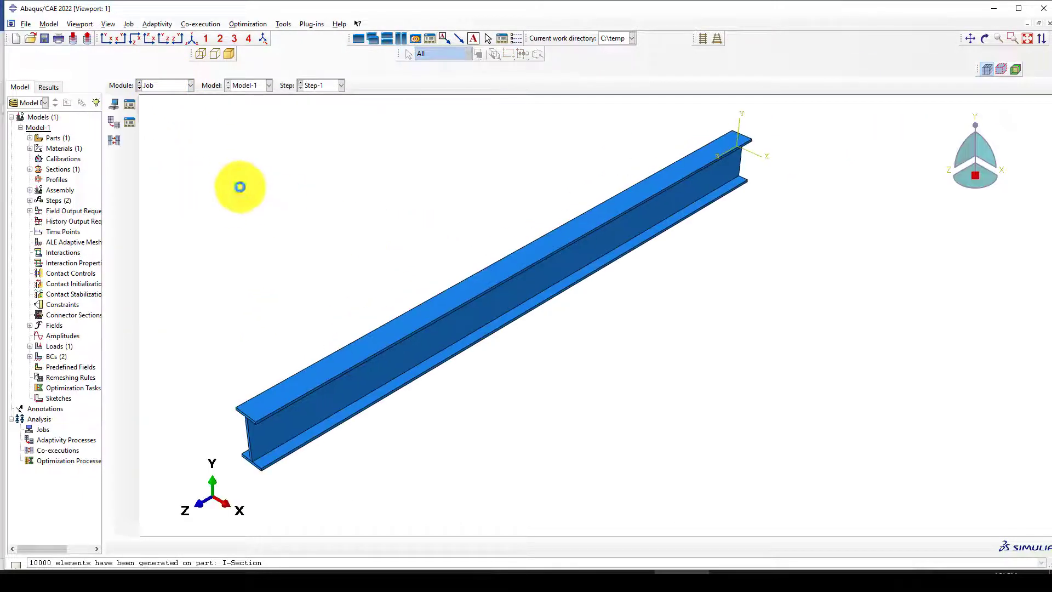
pyautogui.click(114, 104)
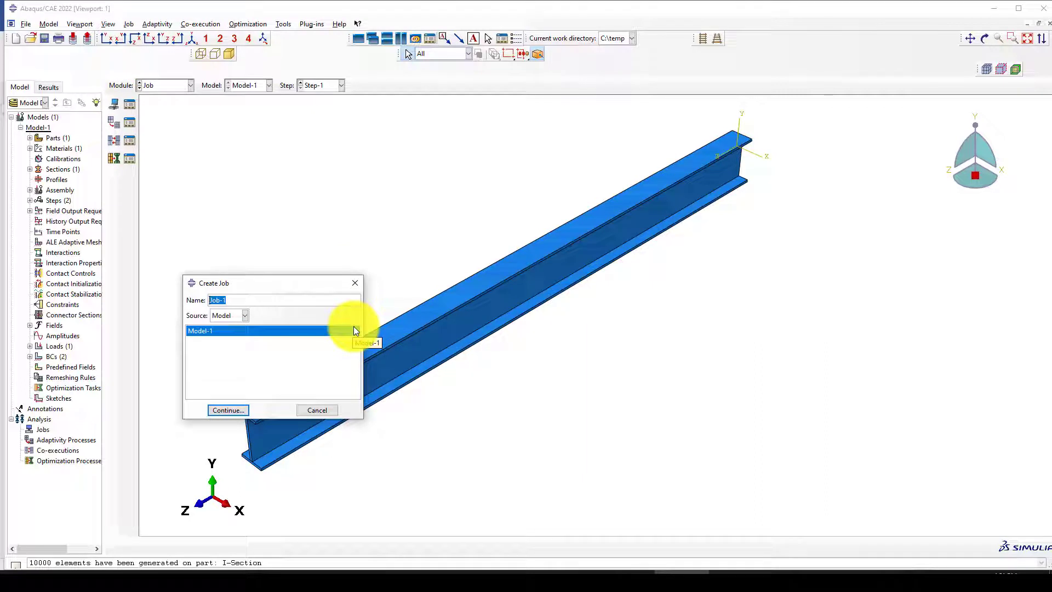
pyautogui.write('Buckling-Analysis')
pyautogui.click(228, 410)
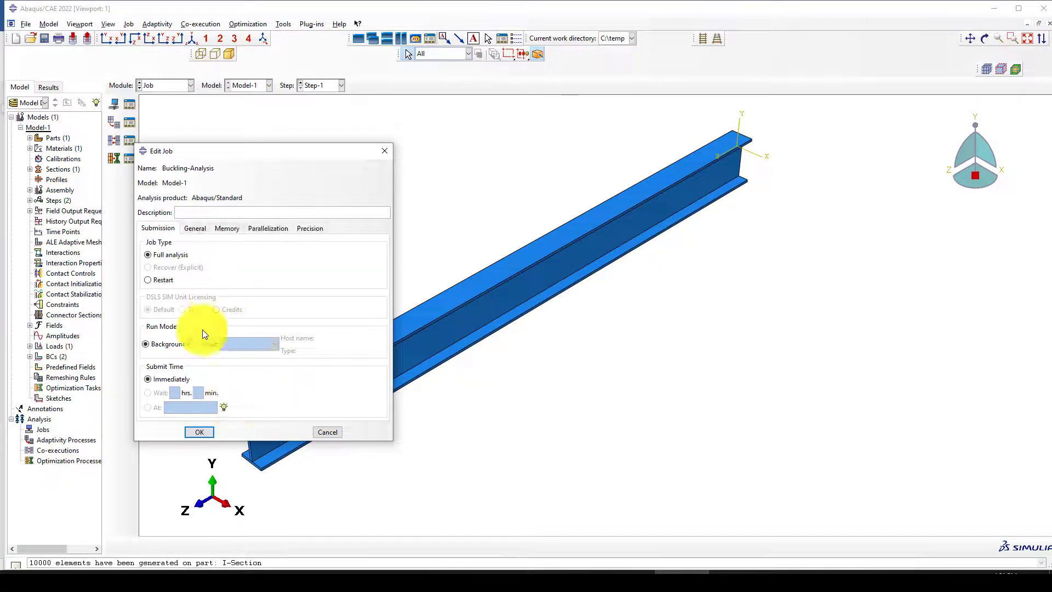
pyautogui.click(202, 434)
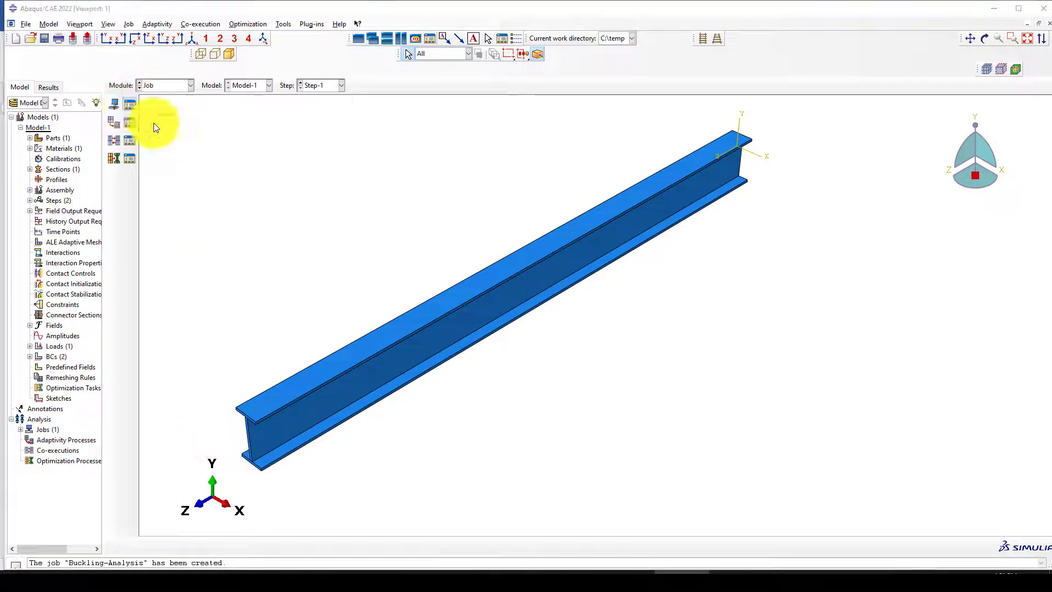
pyautogui.click(129, 104)
pyautogui.click(475, 183)
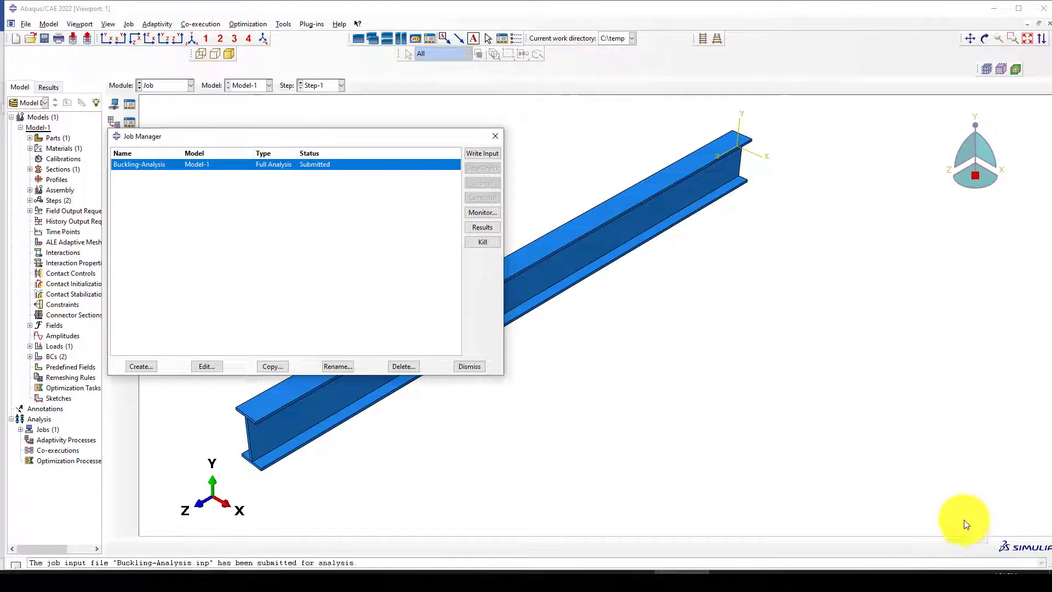
# Watch the Buckling-Analysis job in an enlarged monitor until Abaqus/Standard completes.
pyautogui.click(769, 352)
pyautogui.click(492, 215)
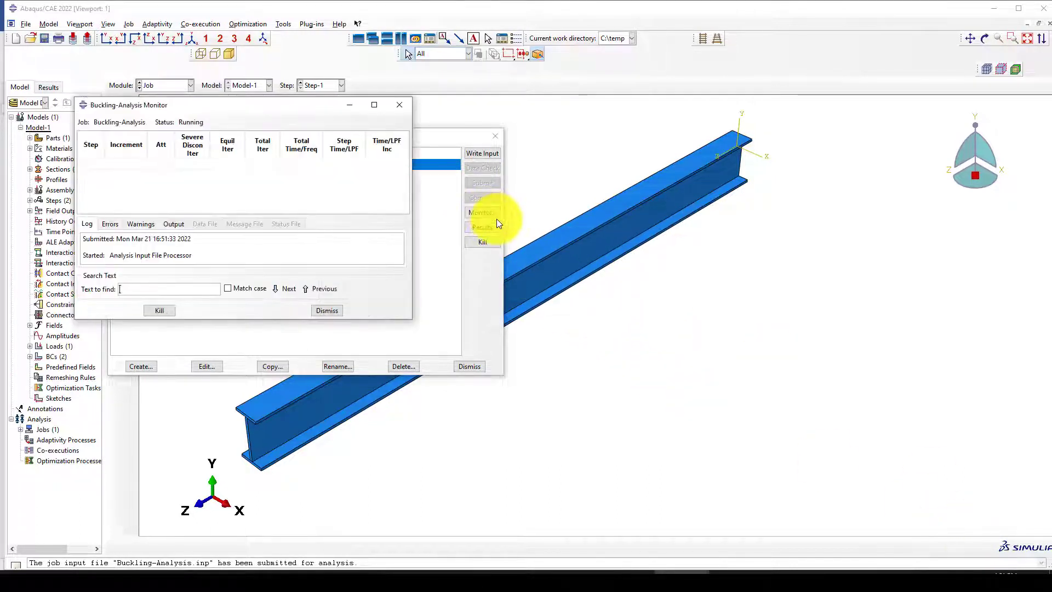
pyautogui.moveTo(294, 106); pyautogui.dragTo(340, 115)
pyautogui.moveTo(462, 331); pyautogui.dragTo(536, 443)
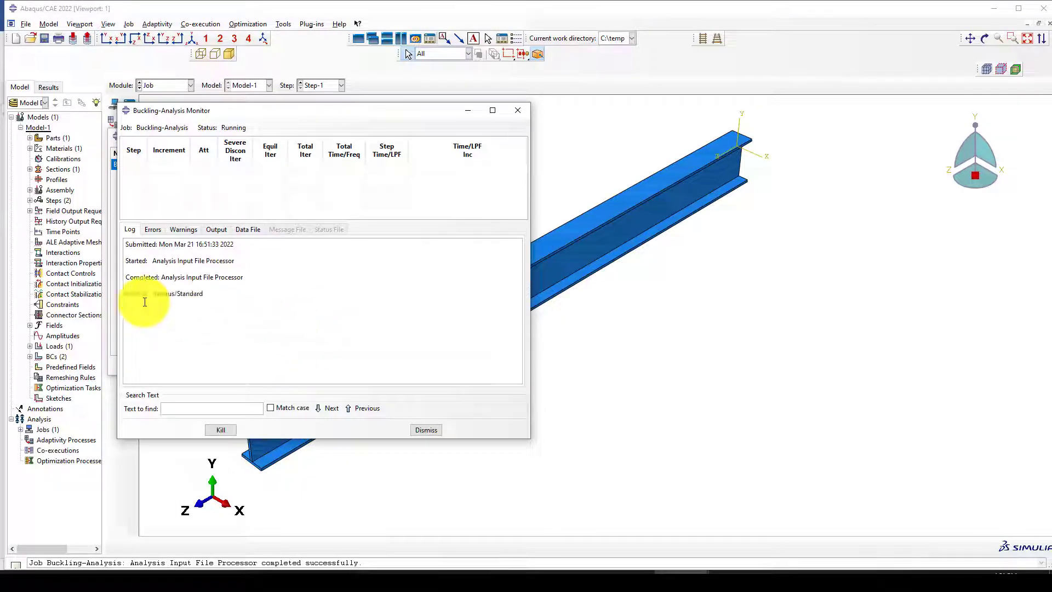
pyautogui.moveTo(209, 294); pyautogui.dragTo(135, 292)
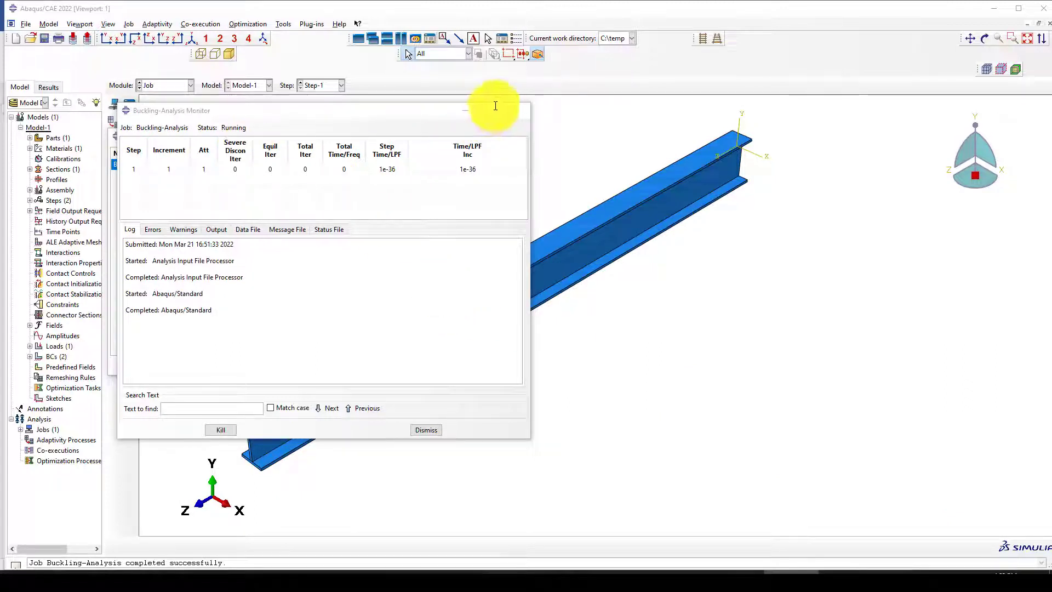
pyautogui.click(469, 112)
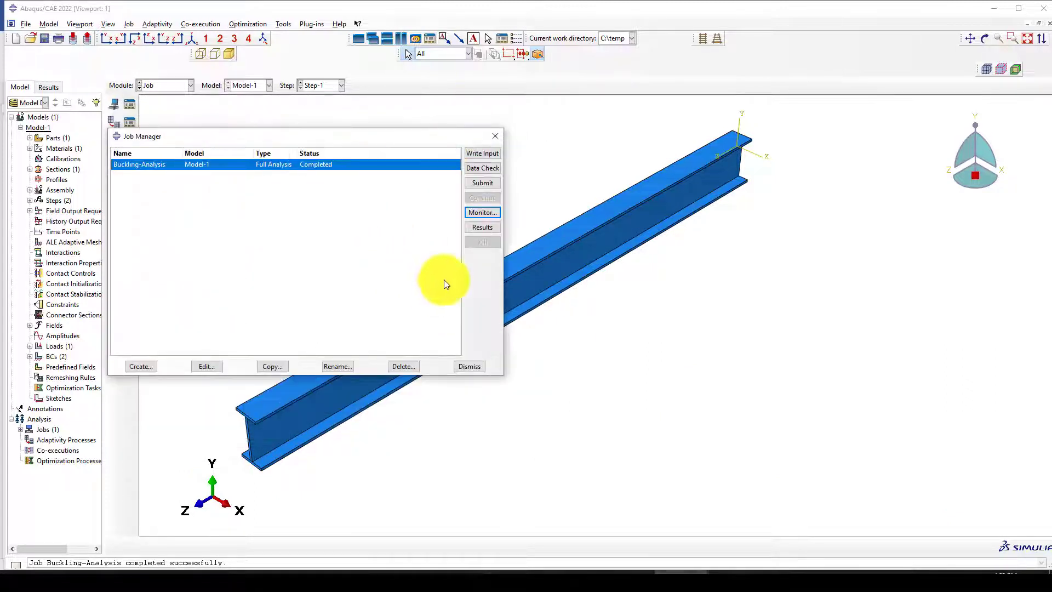
# View mode 1 (eigenvalue 2.96314E-02) U-magnitude contours on the deformed beam, then return to Acrobat.
pyautogui.click(487, 228)
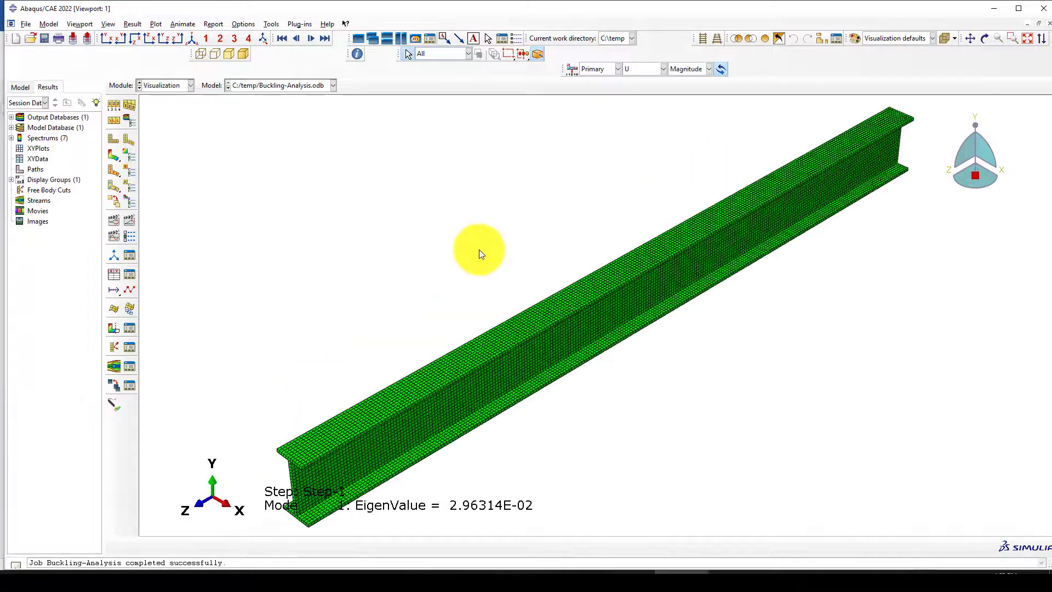
pyautogui.click(113, 155)
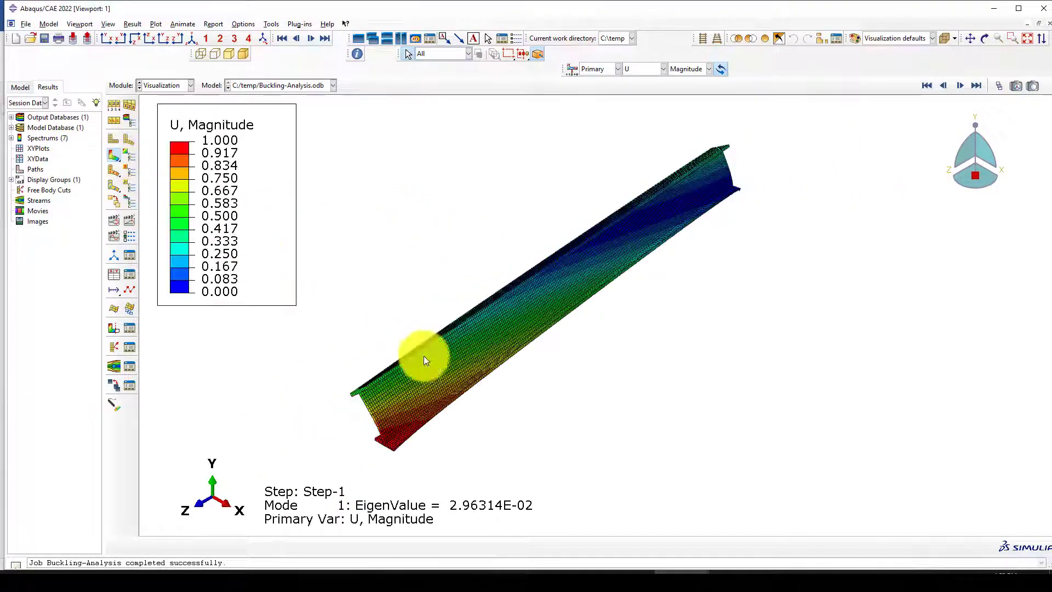
pyautogui.click(193, 37)
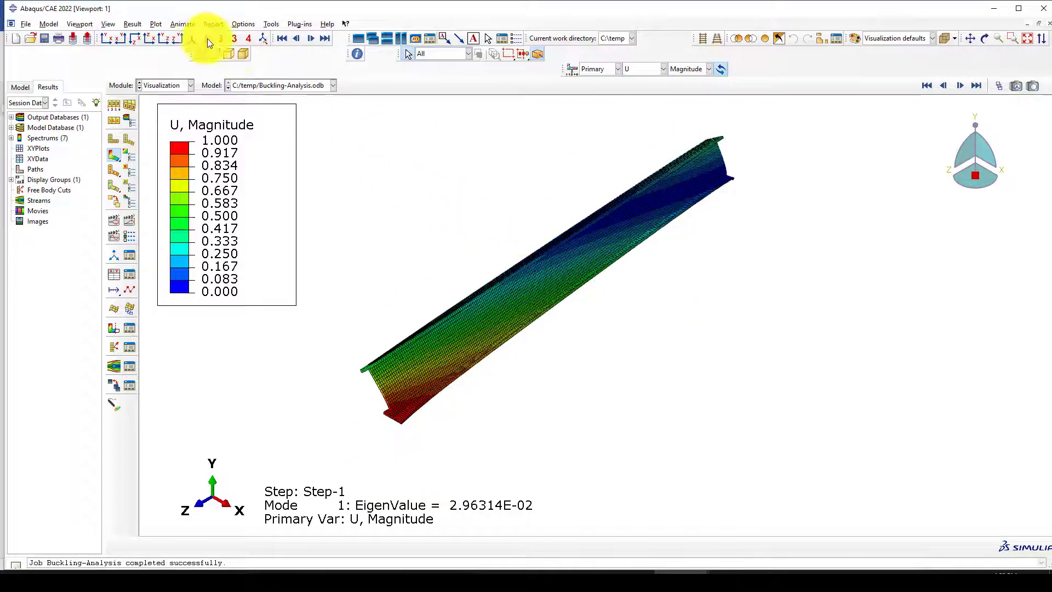
pyautogui.keyDown('ctrl'); pyautogui.keyDown('alt'); pyautogui.moveTo(463, 289); pyautogui.dragTo(599, 257); pyautogui.keyUp('alt'); pyautogui.keyUp('ctrl')
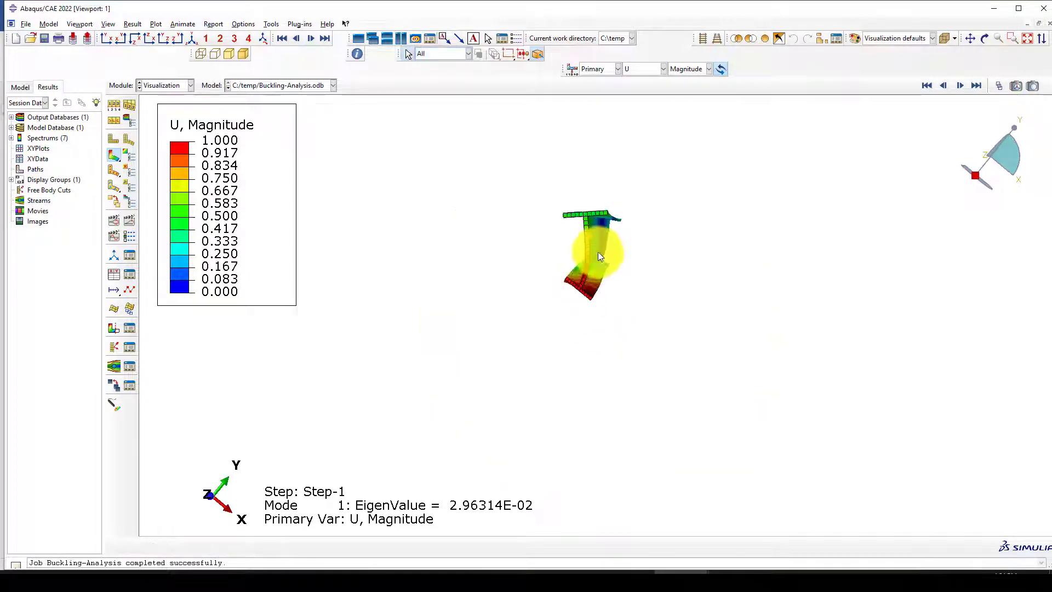
pyautogui.click(512, 554)
# Scroll the textbook PDF down to Figure 6.66, Torsion of I-Section Beam, on page 330.
pyautogui.scroll(-20, 464, 316)
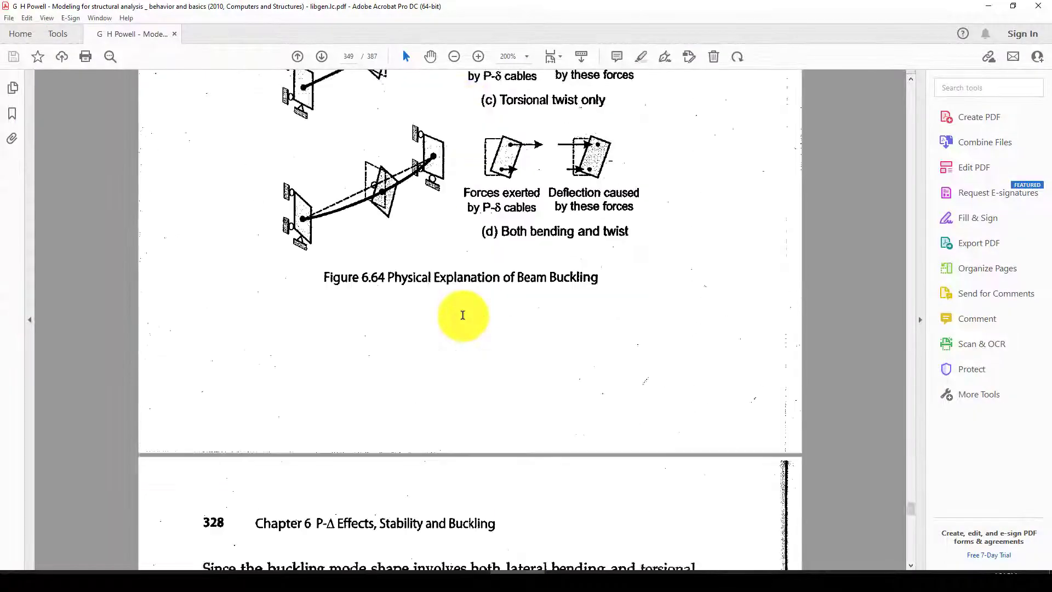
pyautogui.scroll(-20, 462, 316)
pyautogui.scroll(-2, 460, 314)
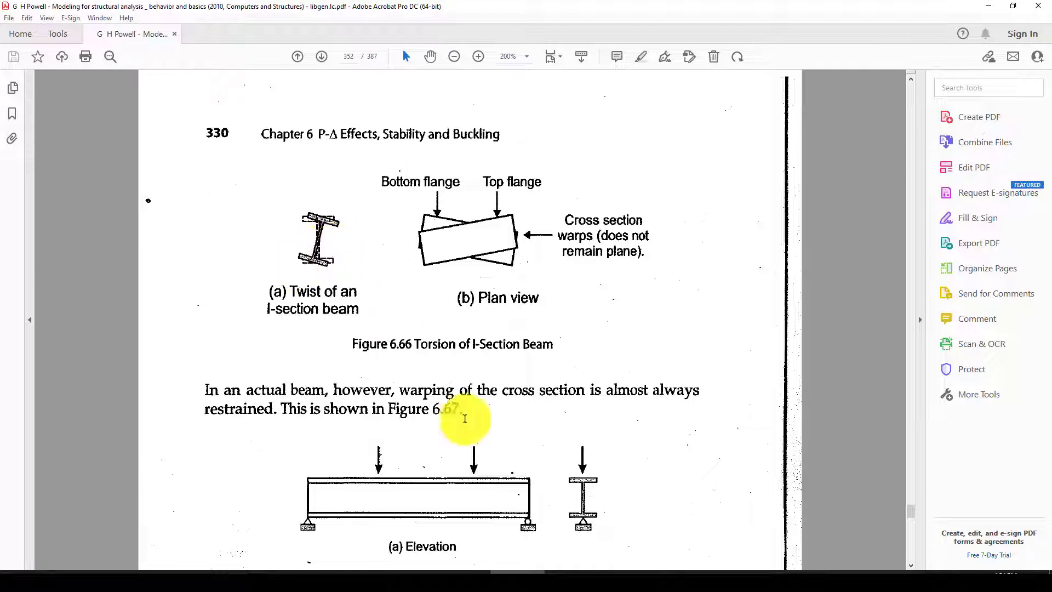
# Back in Abaqus, view the buckled beam from side, Z-up and Z-down orientations, then isometric.
pyautogui.moveTo(679, 570)
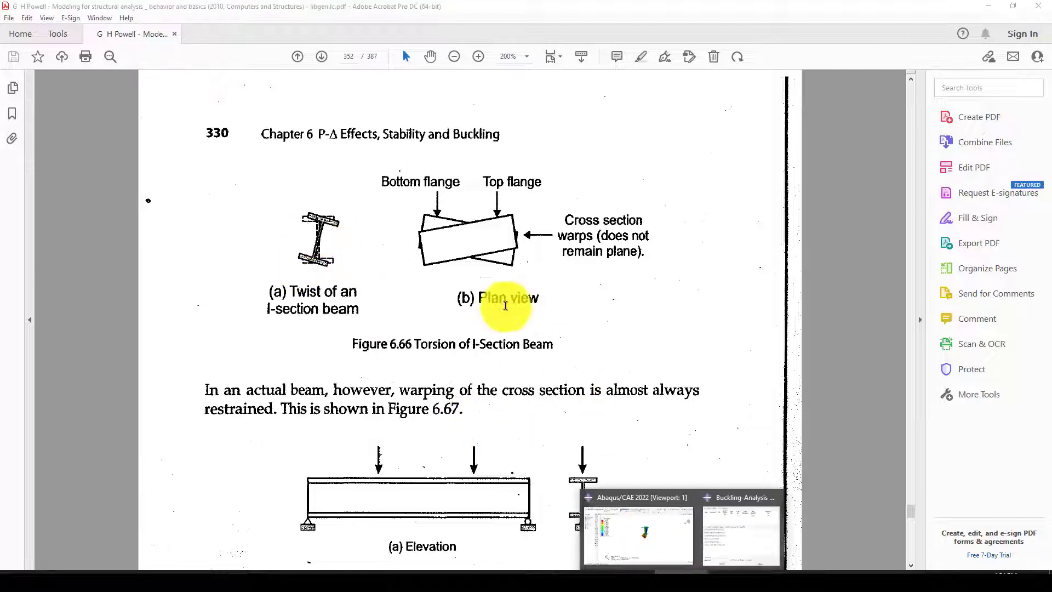
pyautogui.click(641, 523)
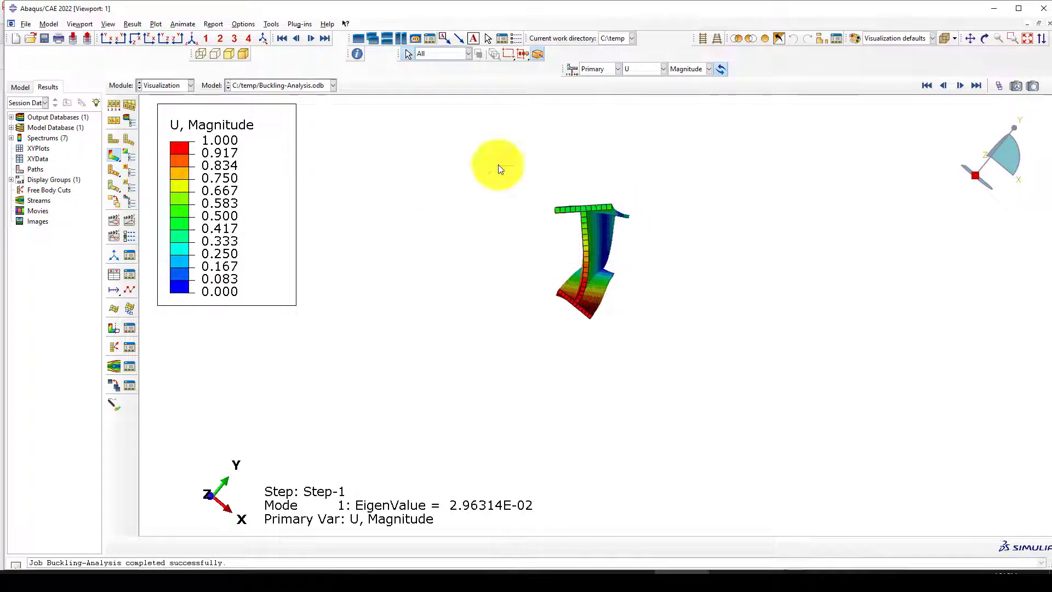
pyautogui.click(163, 39)
pyautogui.click(145, 40)
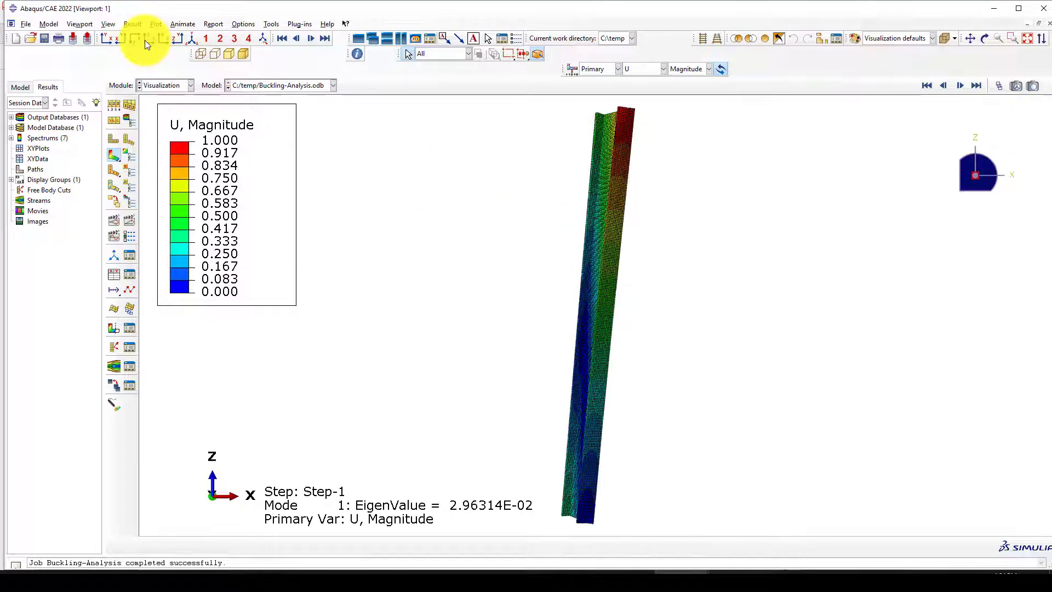
pyautogui.click(123, 40)
pyautogui.click(108, 40)
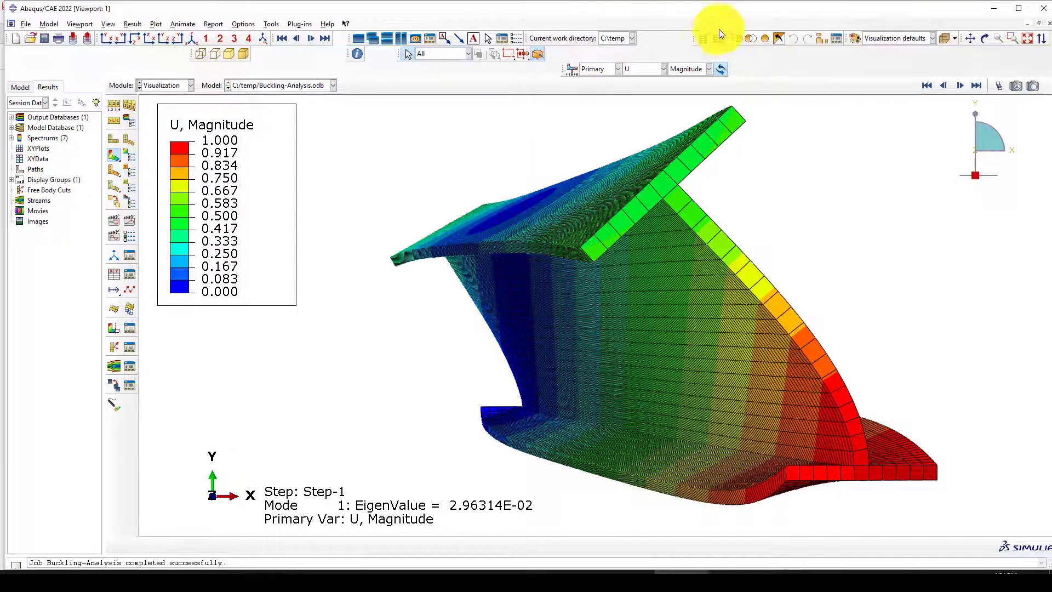
# Animate the mode shape, rotate it, and advance to Mode 2 (eigenvalue -3.18502E-02).
pyautogui.click(701, 37)
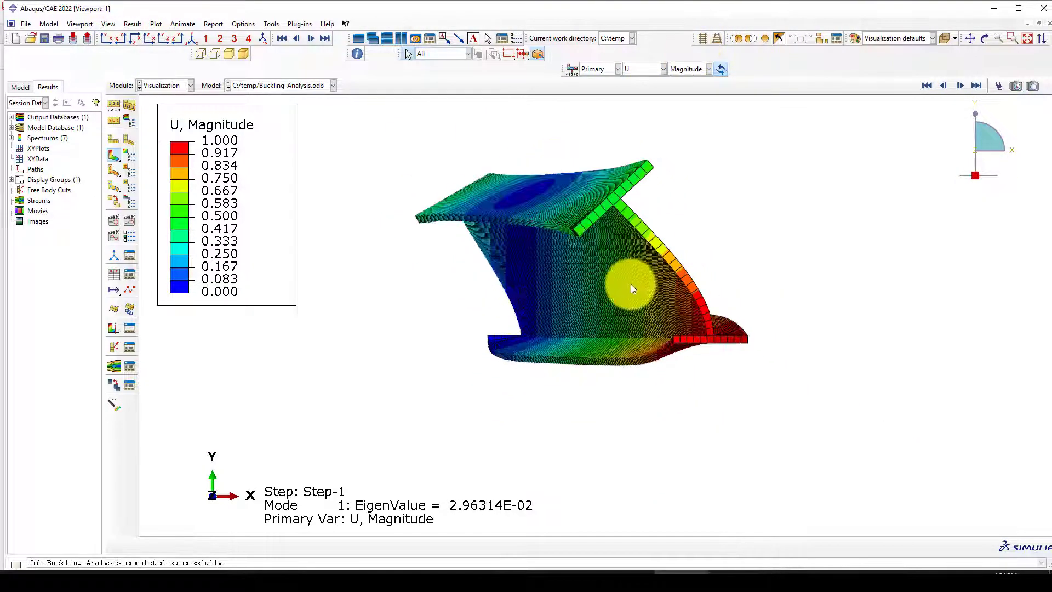
pyautogui.keyDown('ctrl'); pyautogui.keyDown('alt'); pyautogui.moveTo(630, 284); pyautogui.dragTo(583, 290); pyautogui.keyUp('alt'); pyautogui.keyUp('ctrl')
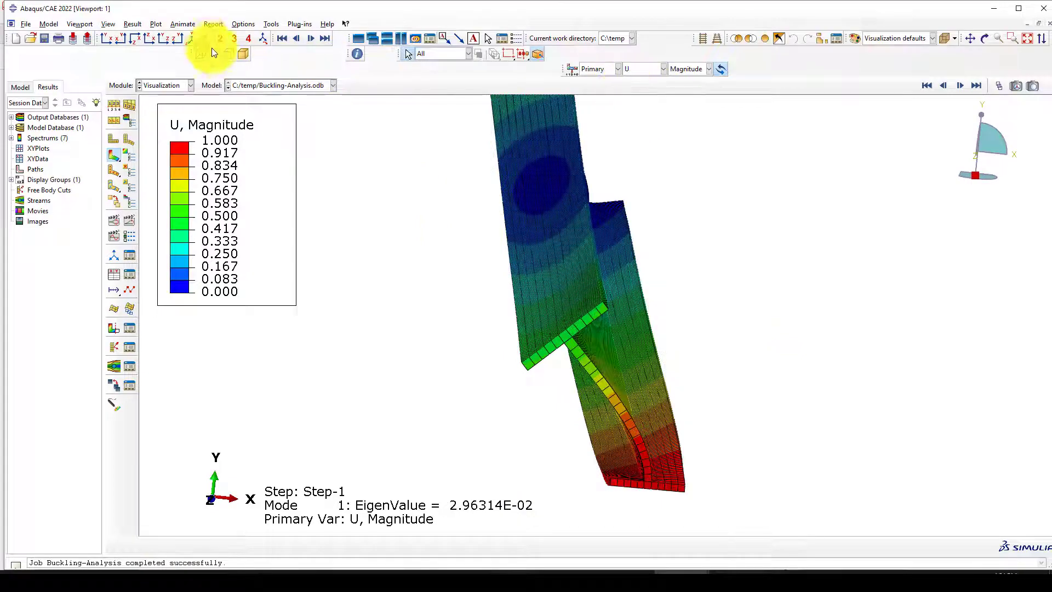
pyautogui.keyDown('ctrl'); pyautogui.keyDown('alt'); pyautogui.moveTo(548, 289); pyautogui.dragTo(646, 242); pyautogui.keyUp('alt'); pyautogui.keyUp('ctrl')
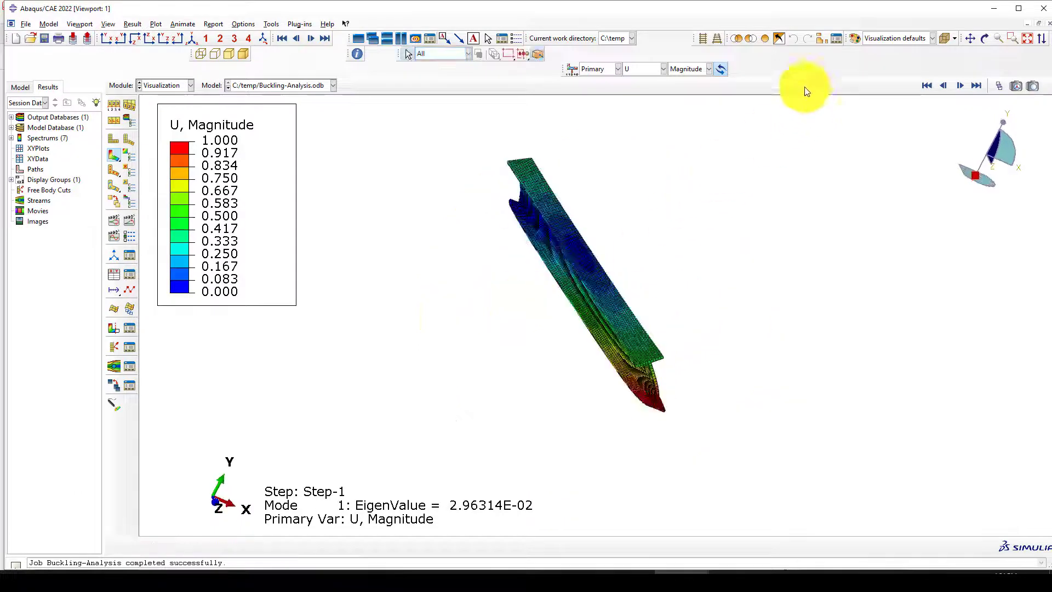
pyautogui.click(961, 90)
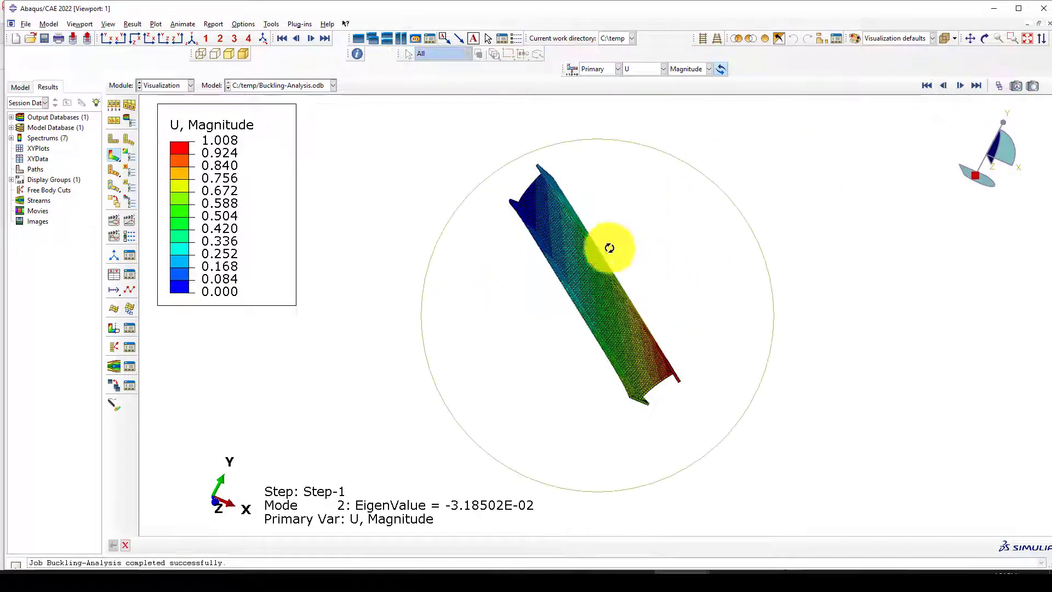
pyautogui.keyDown('ctrl'); pyautogui.keyDown('alt'); pyautogui.moveTo(606, 242); pyautogui.dragTo(617, 331); pyautogui.keyUp('alt'); pyautogui.keyUp('ctrl')
# Bring up the textbook PDF and scroll back to Figure 6.64 on page 349.
pyautogui.click(521, 559)
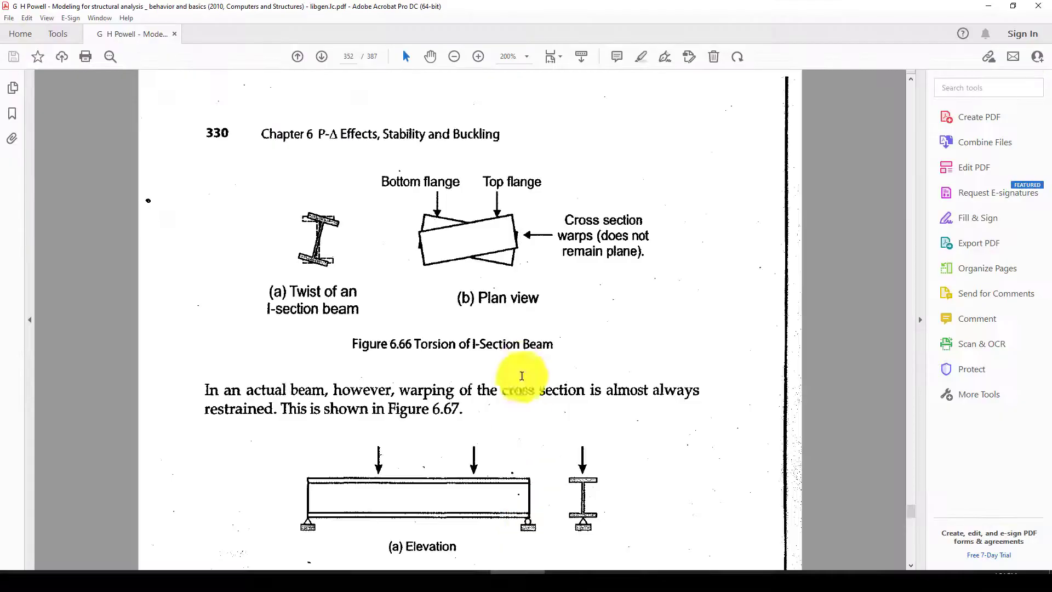
pyautogui.scroll(-9, 521, 364)
pyautogui.scroll(4, 497, 362)
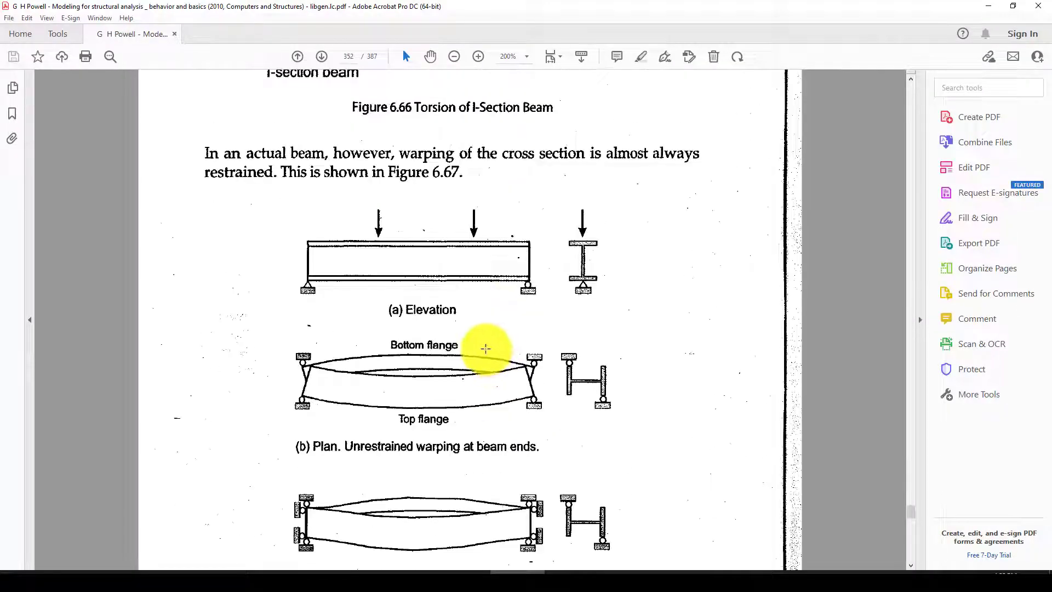
pyautogui.scroll(-3, 482, 348)
pyautogui.scroll(9, 486, 345)
pyautogui.scroll(2, 486, 348)
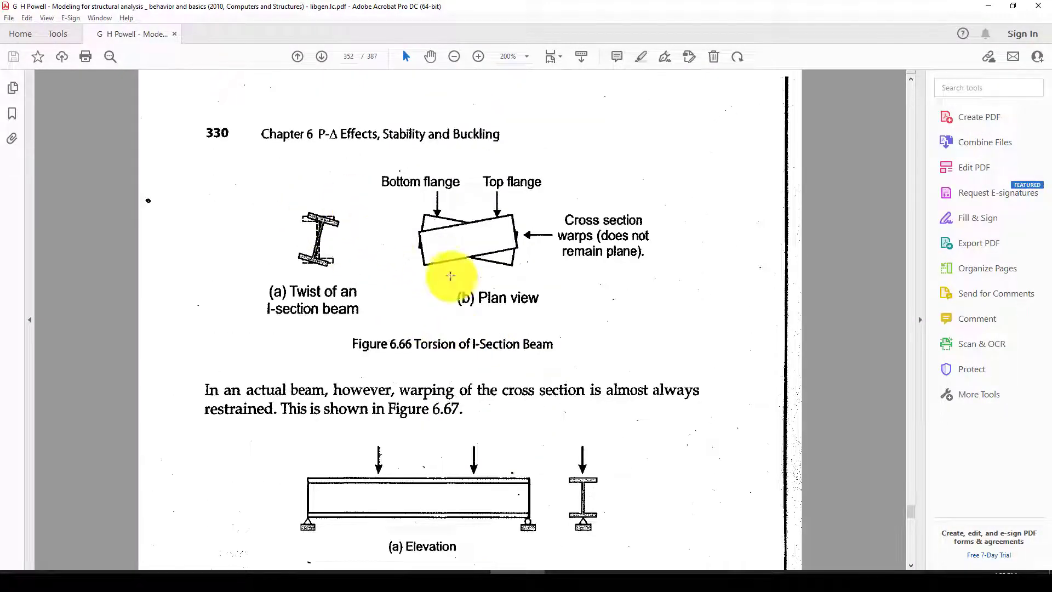
pyautogui.scroll(-9, 460, 335)
pyautogui.scroll(-15, 460, 335)
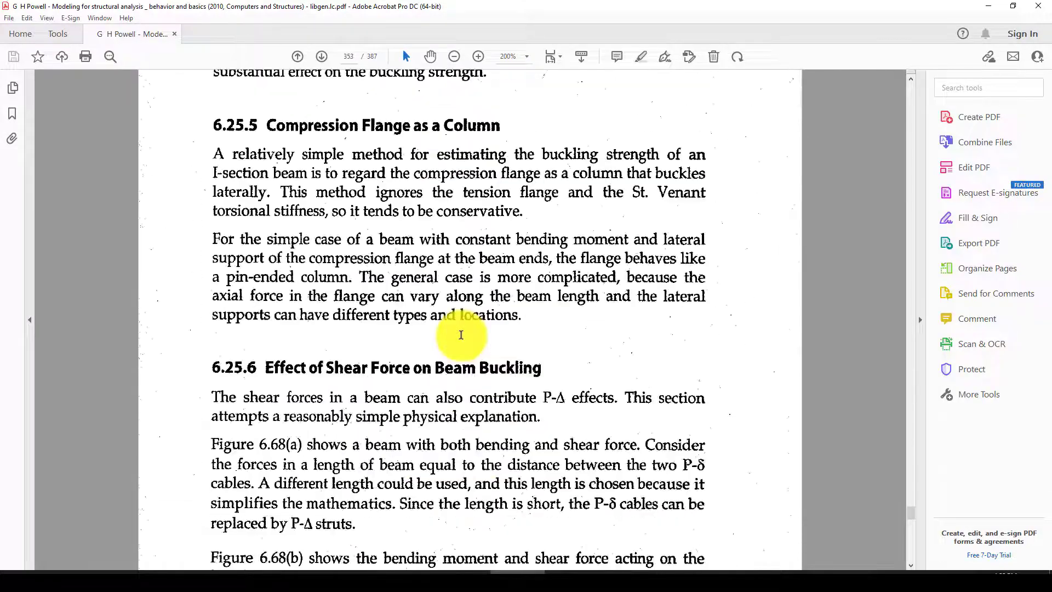
pyautogui.scroll(-10, 460, 336)
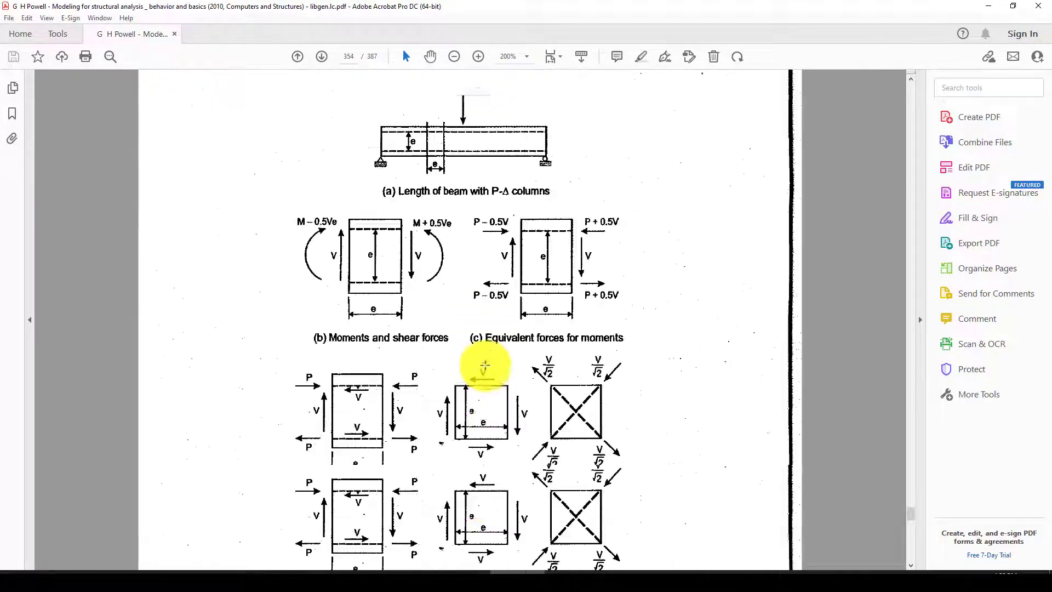
pyautogui.scroll(-5, 483, 361)
pyautogui.scroll(9, 634, 404)
pyautogui.scroll(12, 868, 324)
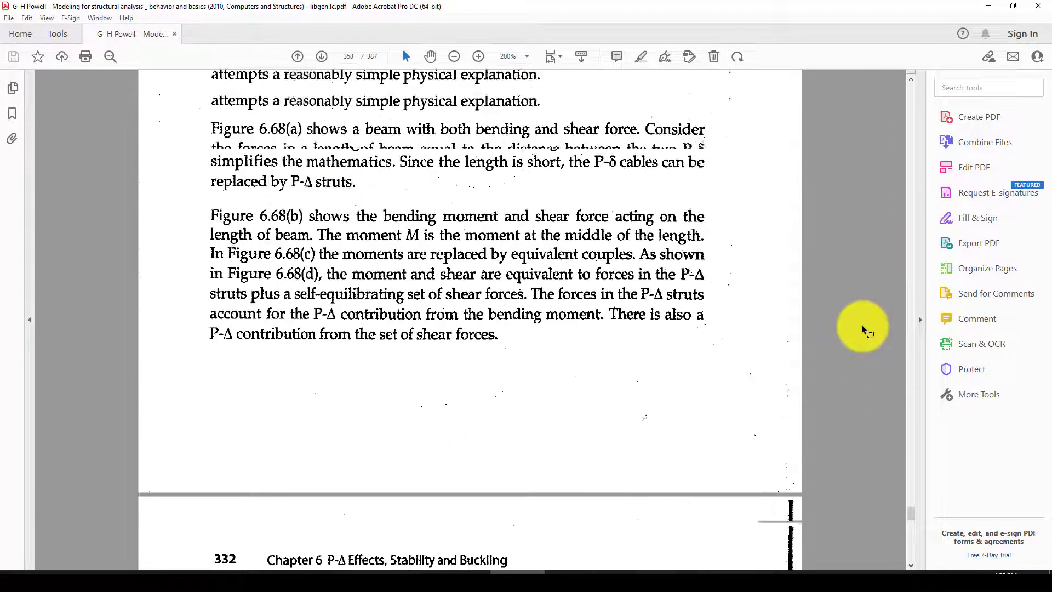
pyautogui.scroll(10, 912, 395)
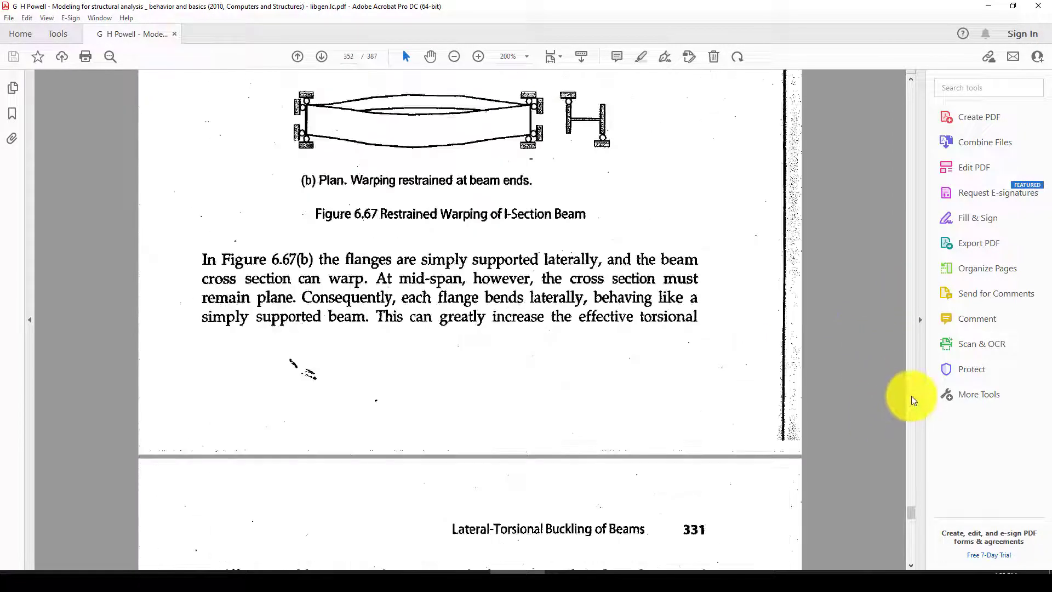
pyautogui.scroll(6, 443, 332)
pyautogui.scroll(15, 432, 332)
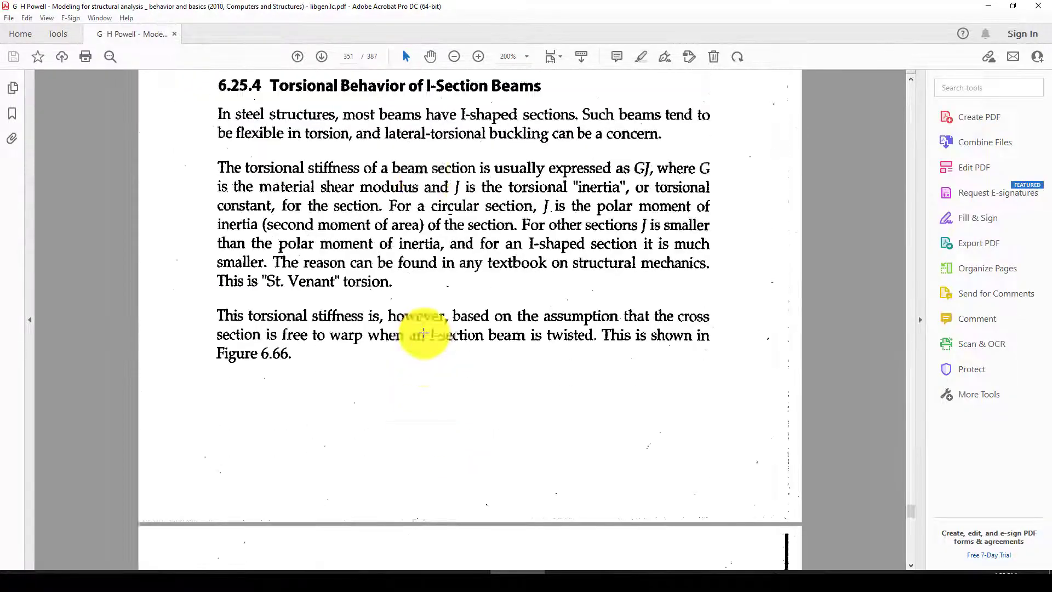
pyautogui.scroll(20, 423, 333)
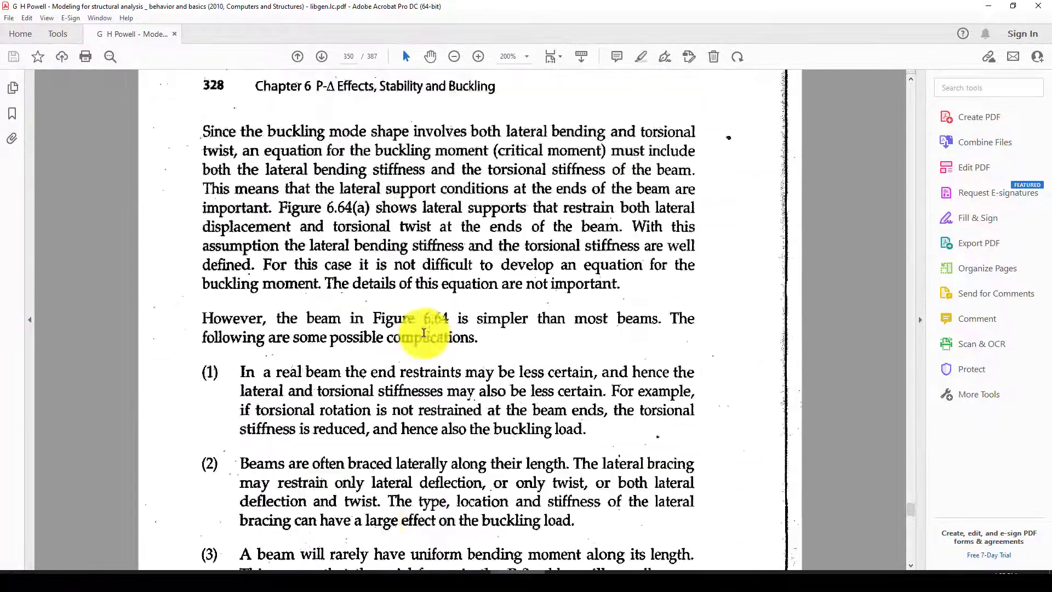
pyautogui.scroll(5, 434, 241)
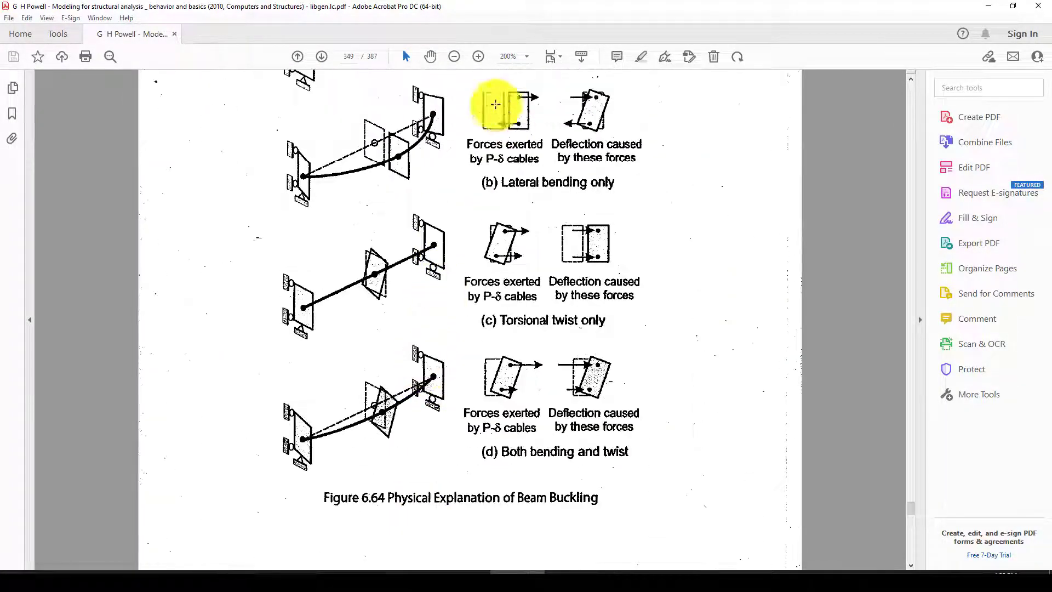
pyautogui.scroll(2, 526, 181)
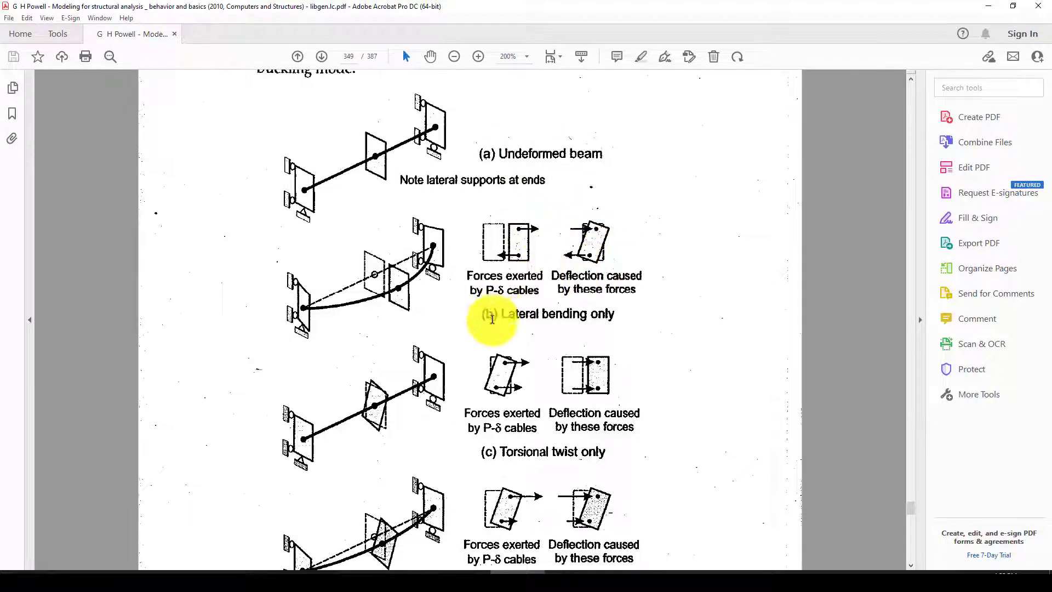
# Select the 'Torsional twist only' caption in Figure 6.64.
pyautogui.scroll(-4, 558, 291)
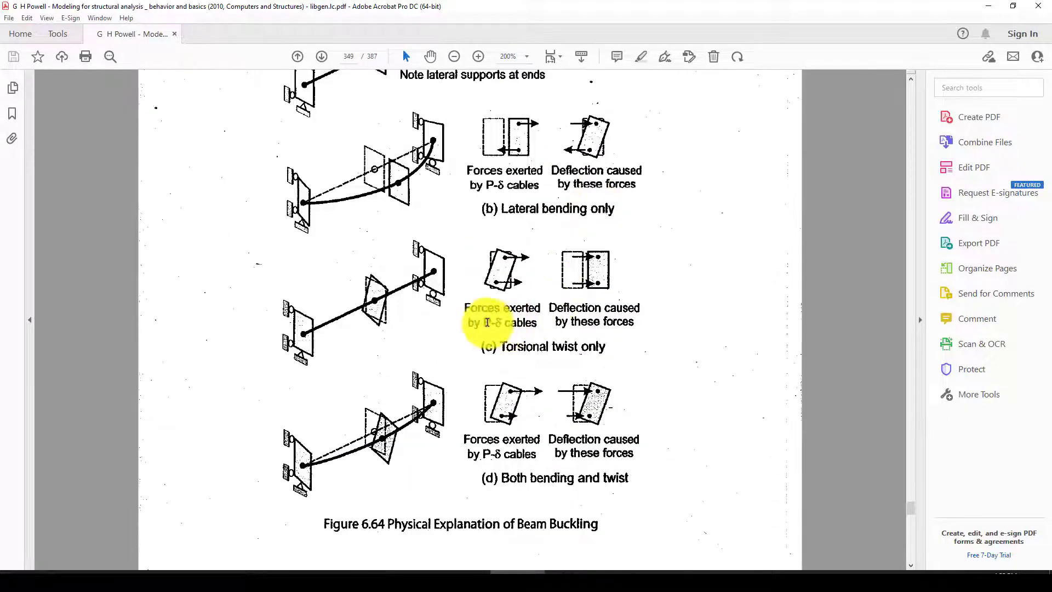
pyautogui.moveTo(507, 346); pyautogui.dragTo(605, 346)
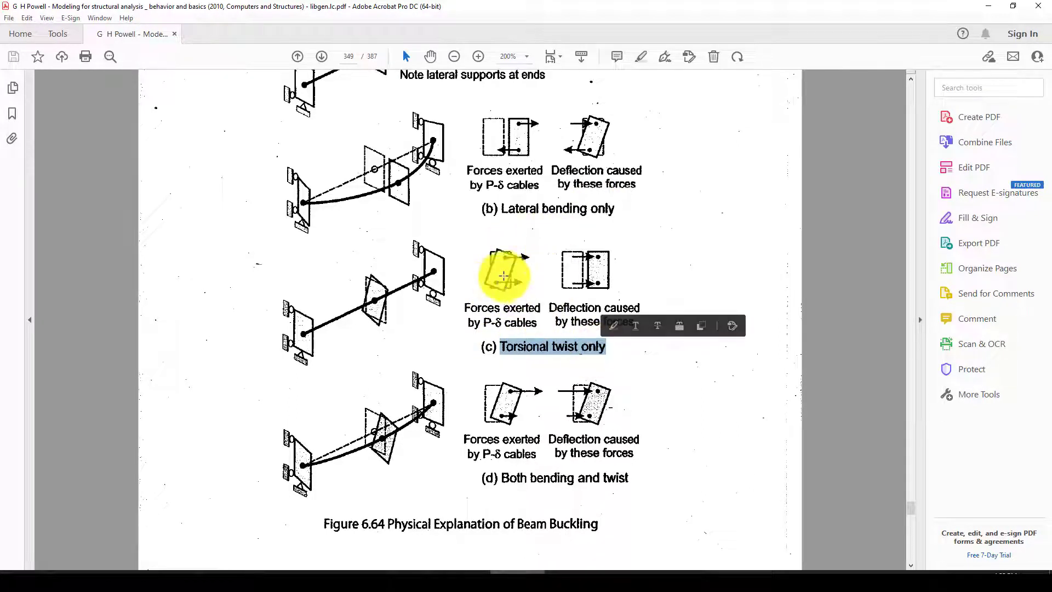
pyautogui.scroll(-1, 482, 277)
# In Abaqus, step back to Mode 1 and forward through Mode 2 to Mode 3.
pyautogui.moveTo(694, 572)
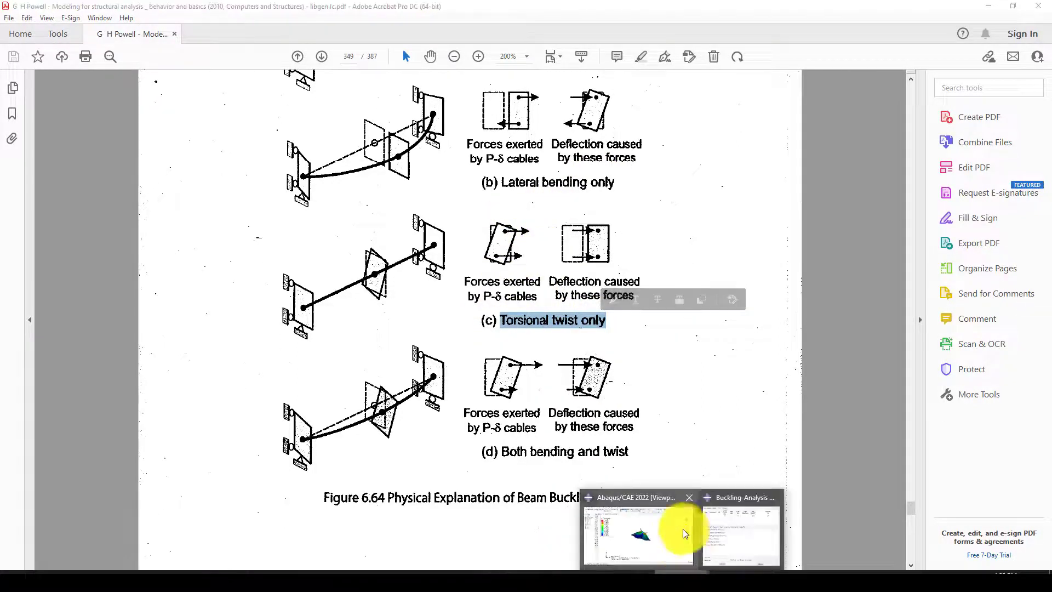
pyautogui.click(650, 520)
pyautogui.click(941, 86)
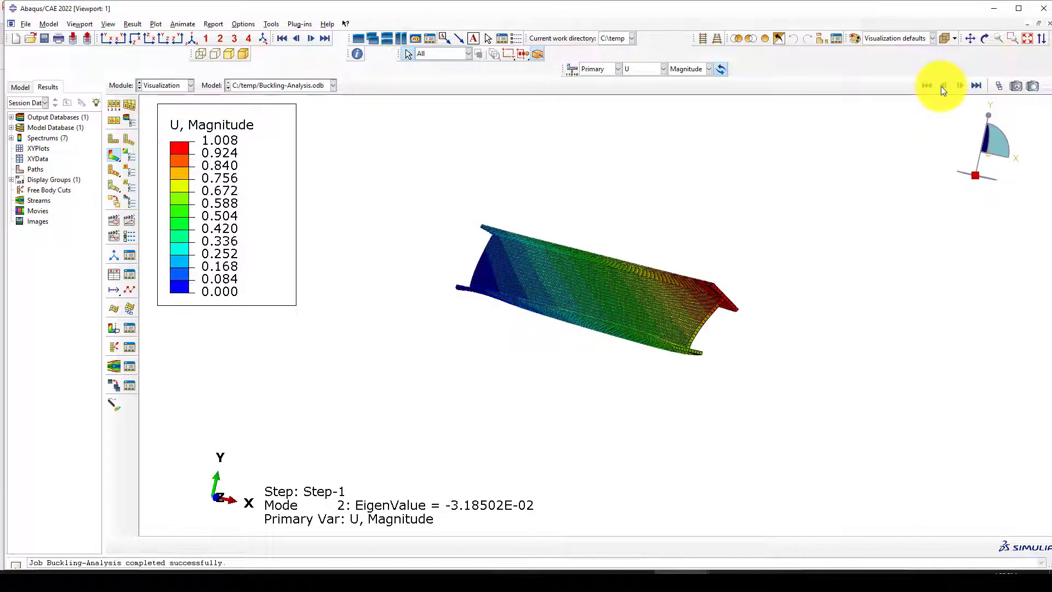
pyautogui.click(941, 86)
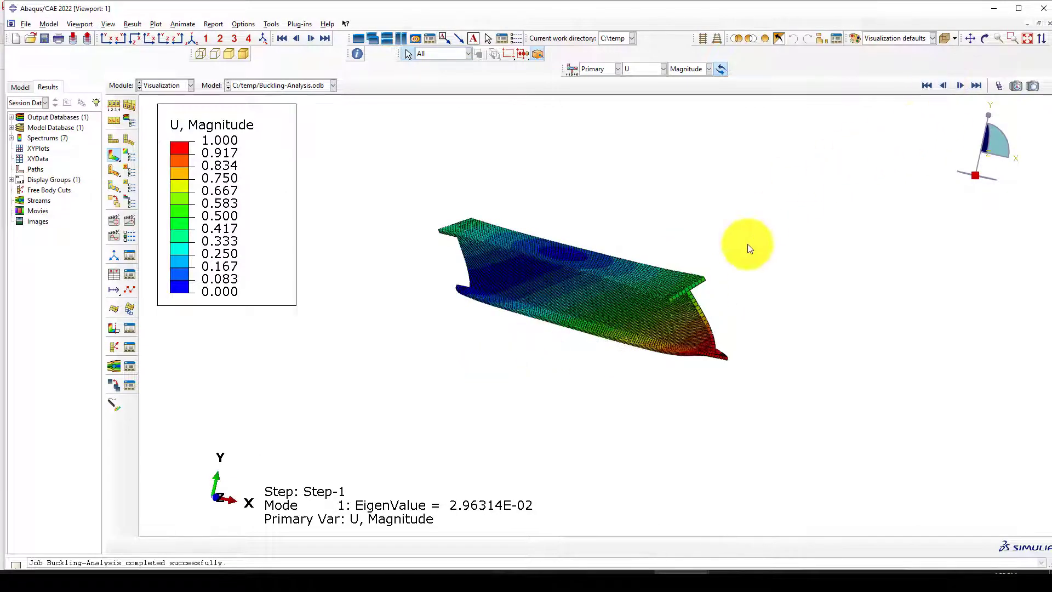
pyautogui.click(959, 86)
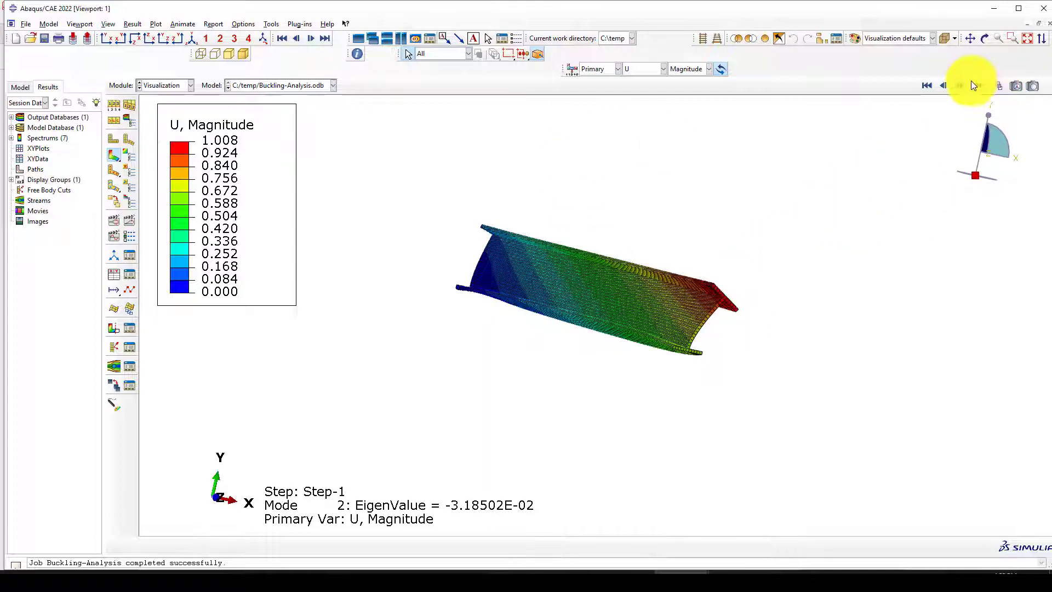
pyautogui.click(959, 86)
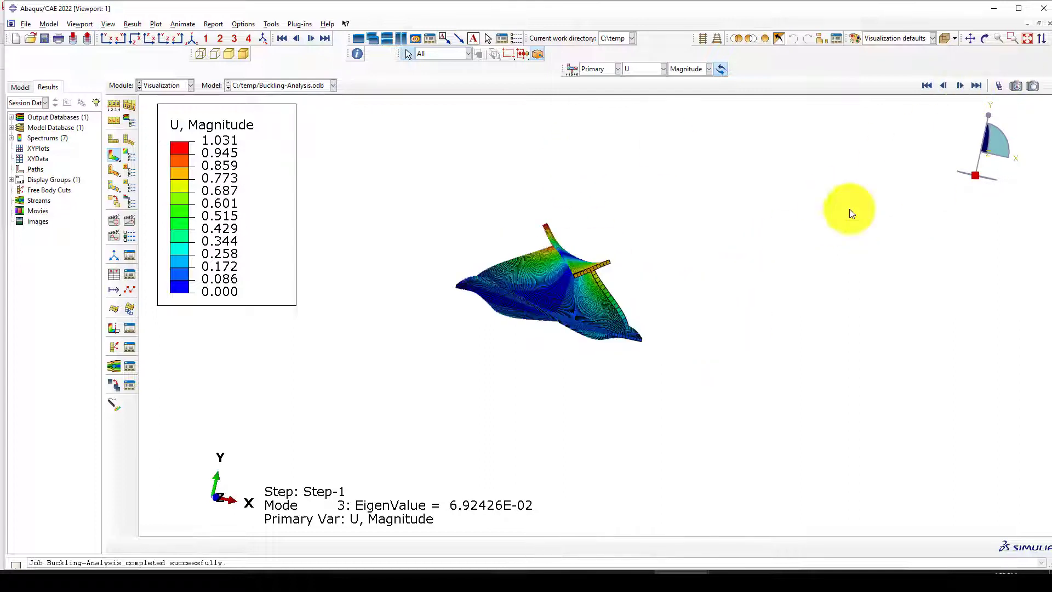
# Rotate the Mode 3 model (eigenvalue 6.92426E-02) to show the twisted I-section.
pyautogui.click(578, 330)
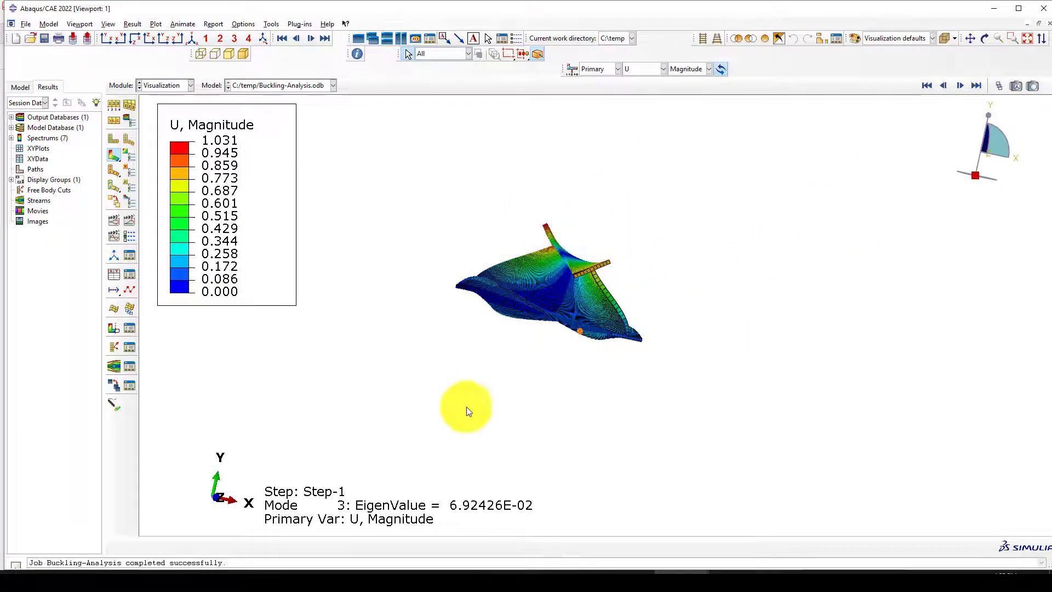
pyautogui.click(202, 51)
pyautogui.keyDown('ctrl'); pyautogui.keyDown('alt'); pyautogui.moveTo(515, 227); pyautogui.dragTo(564, 315); pyautogui.keyUp('alt'); pyautogui.keyUp('ctrl')
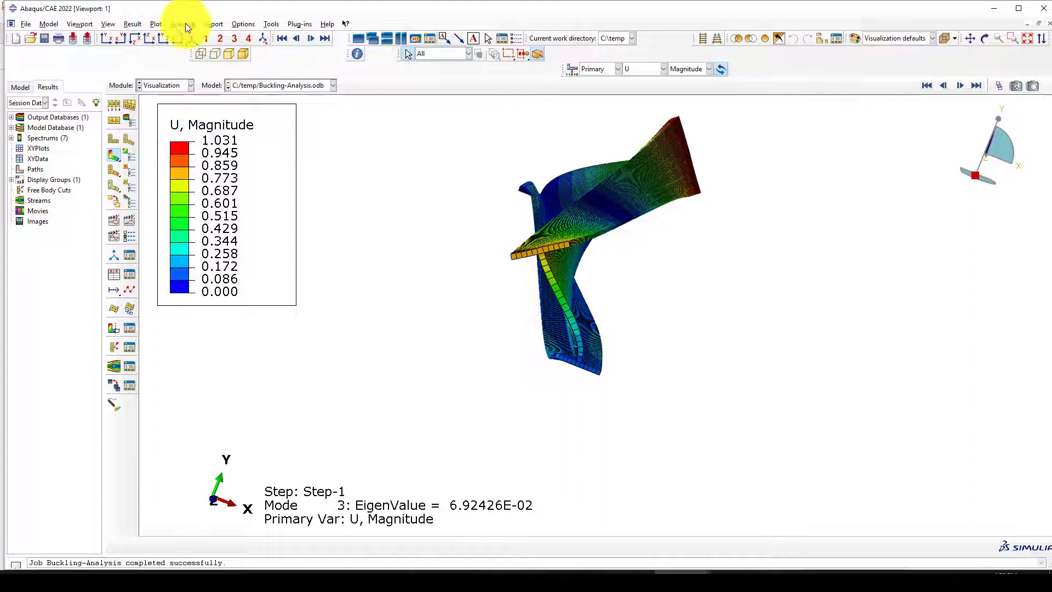
# Open Result > Step/Frame and compare eigenvalues of modes 1, 2 and 3, returning to mode 1.
pyautogui.click(133, 24)
pyautogui.click(141, 34)
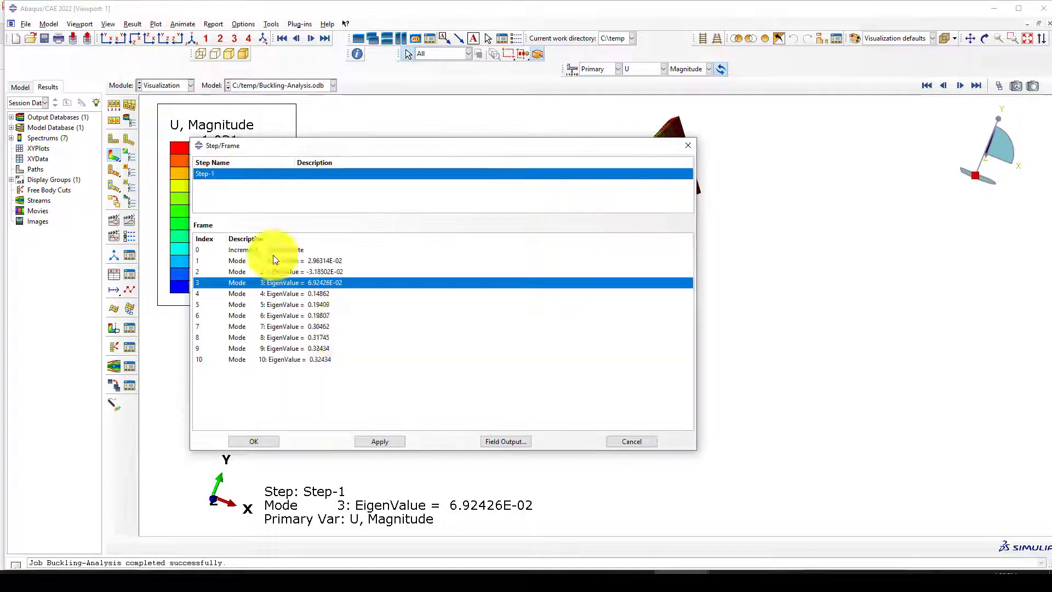
pyautogui.click(301, 261)
pyautogui.click(315, 271)
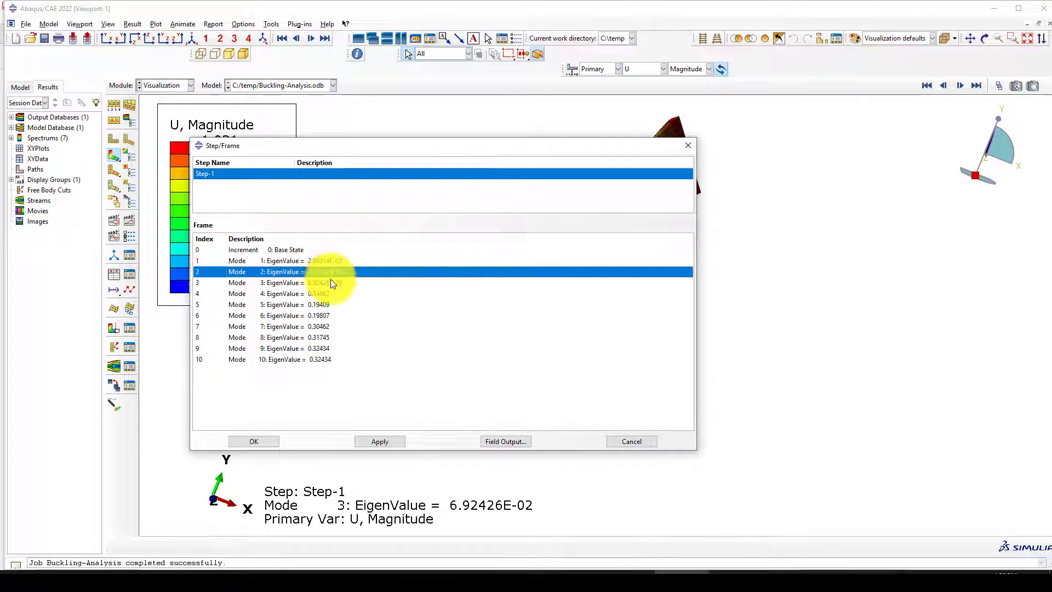
pyautogui.click(330, 281)
pyautogui.click(325, 261)
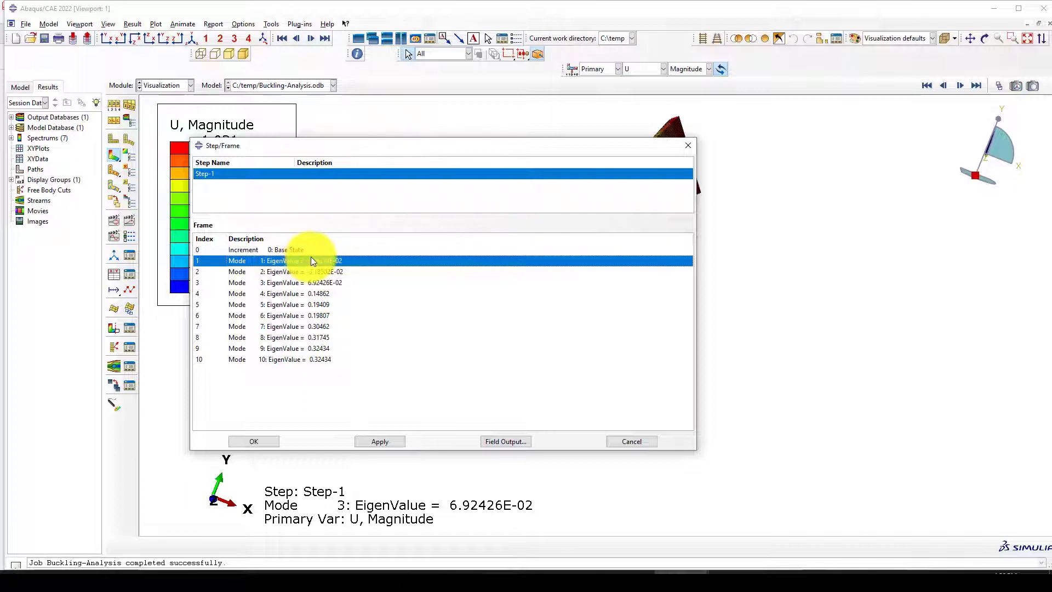
pyautogui.click(176, 85)
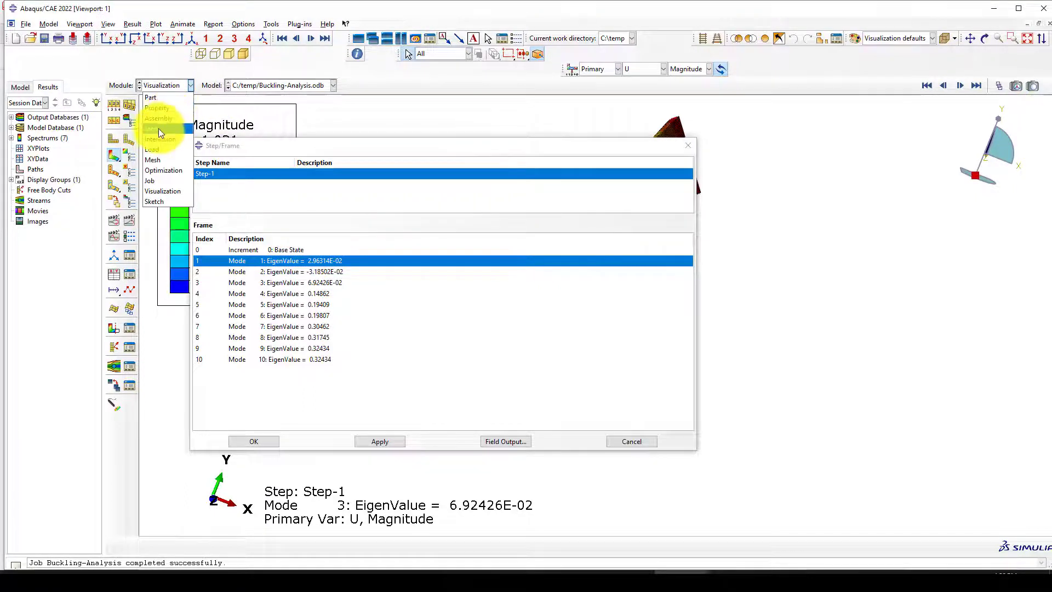
pyautogui.click(165, 149)
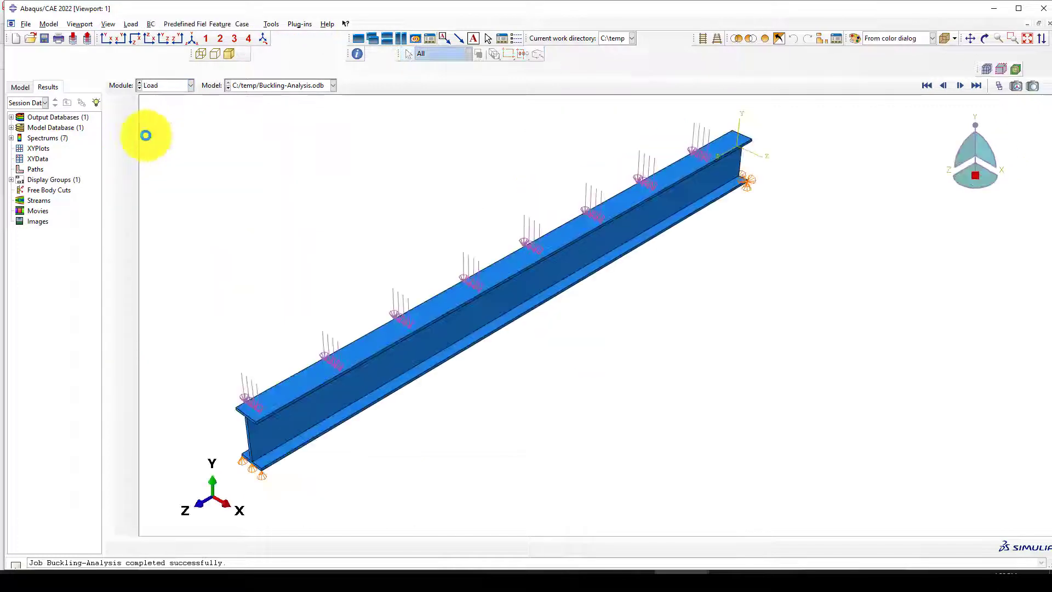
pyautogui.click(130, 121)
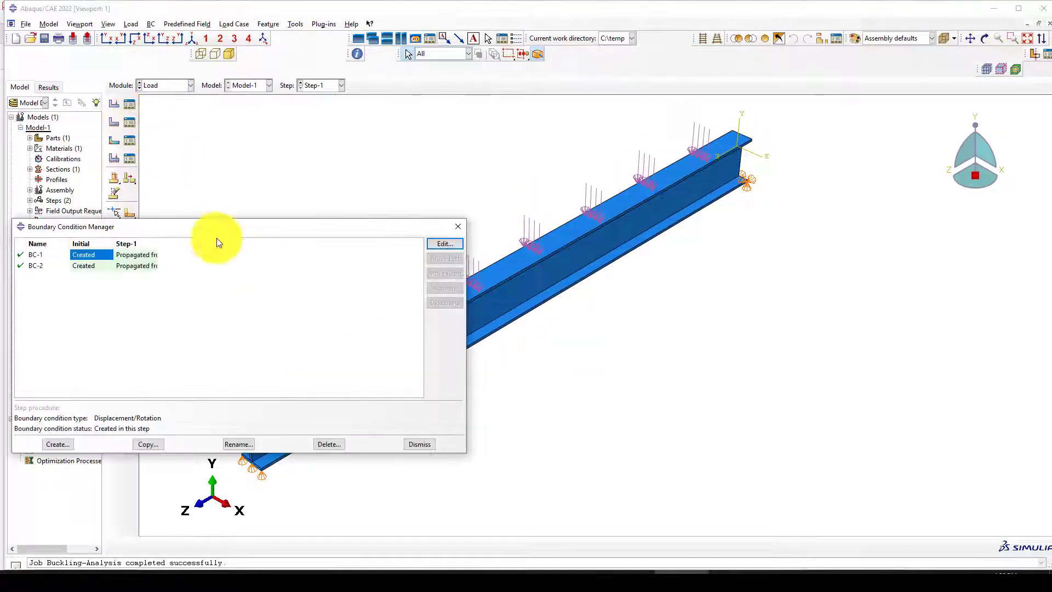
pyautogui.click(457, 228)
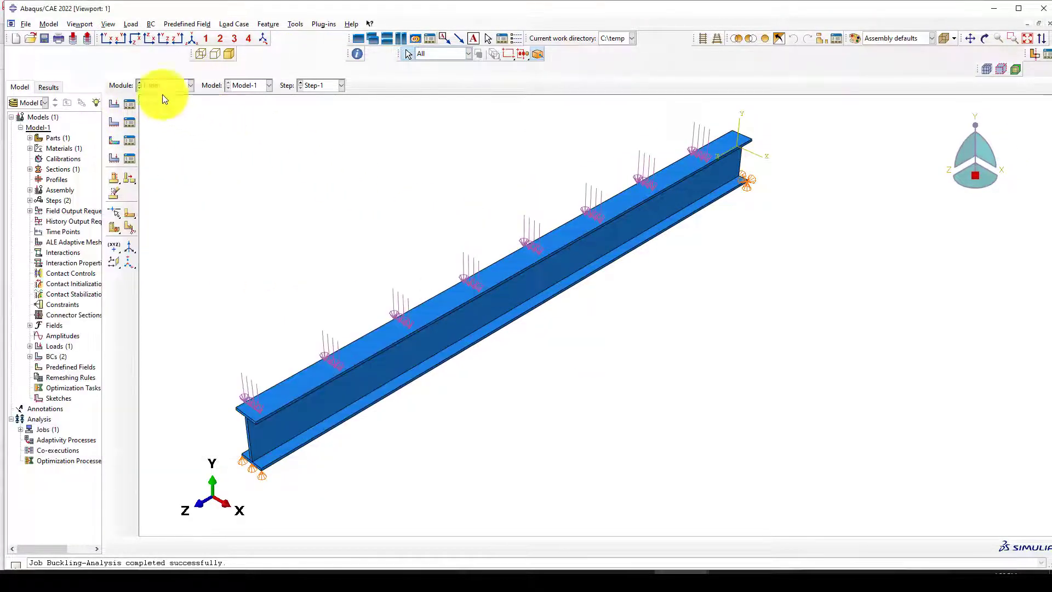
pyautogui.click(465, 320)
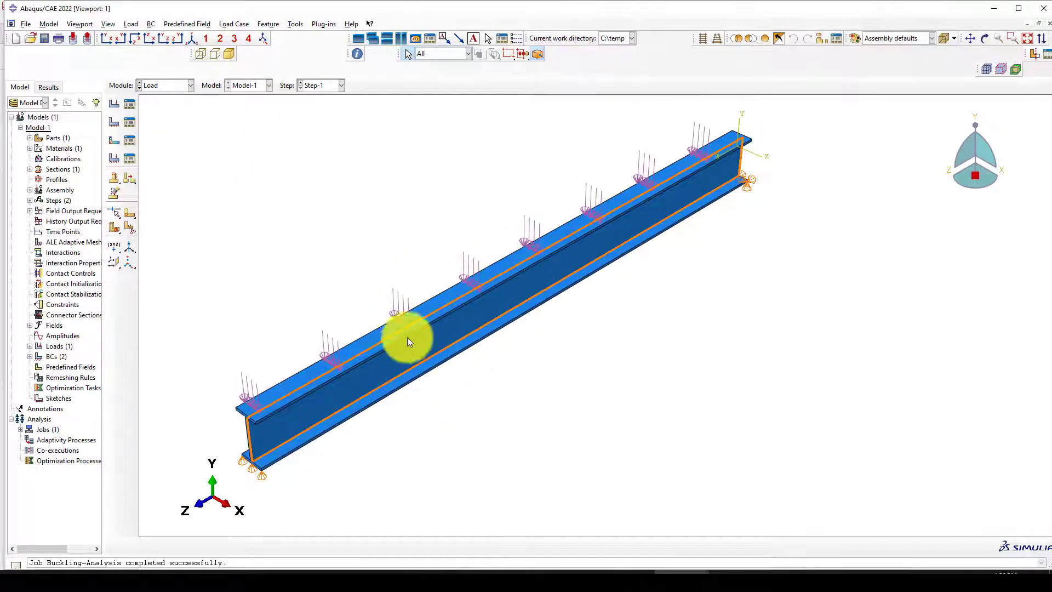
pyautogui.click(160, 85)
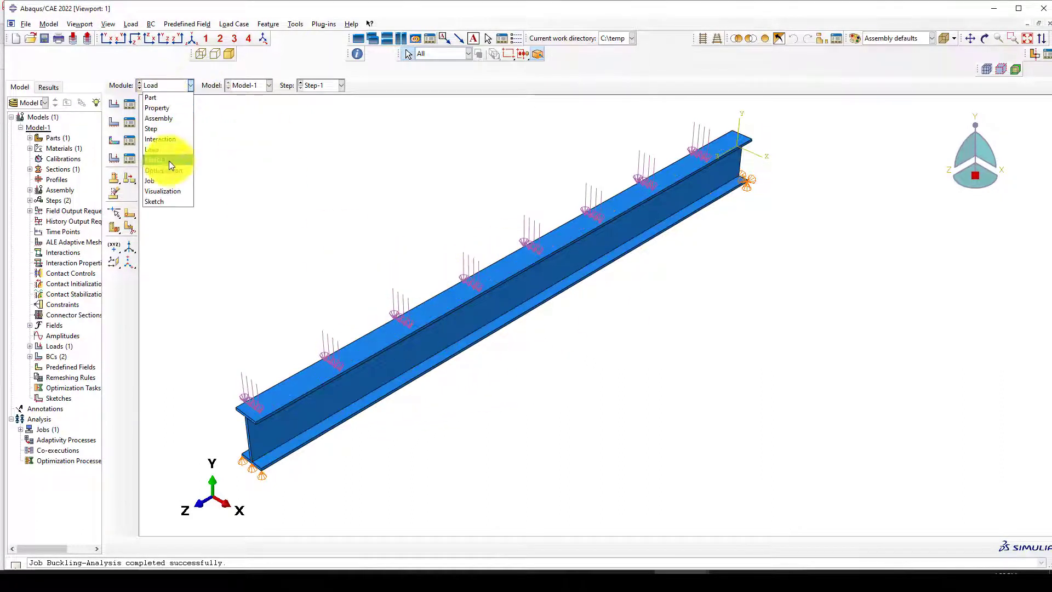
pyautogui.click(167, 189)
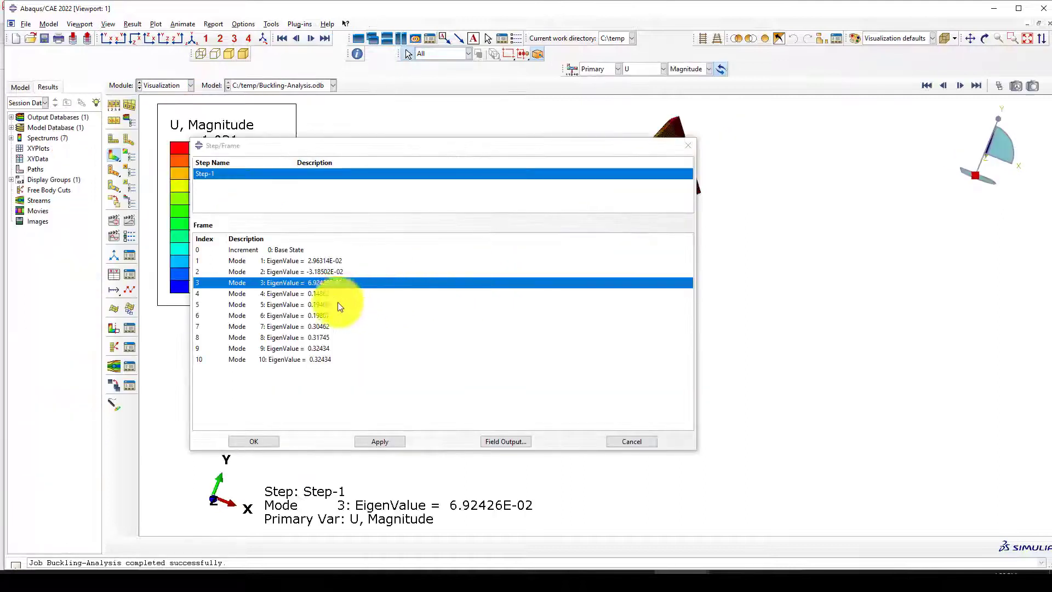
# Compare eigenvalues of modes 9, 10, 1 and 2, then cancel to keep Mode 3 plotted.
pyautogui.click(304, 359)
pyautogui.click(303, 350)
pyautogui.click(314, 360)
pyautogui.click(316, 348)
pyautogui.click(271, 260)
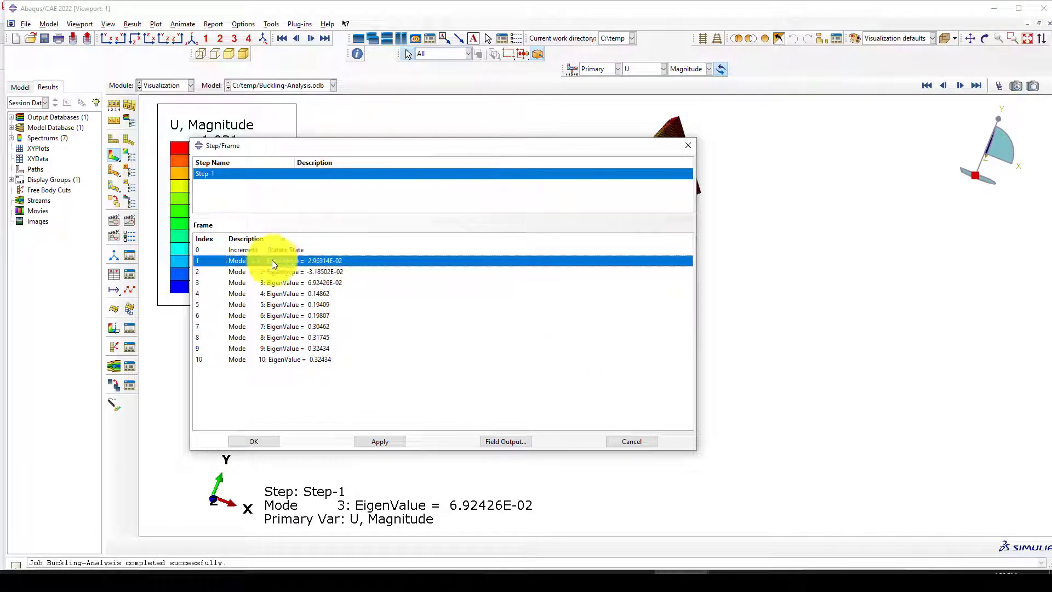
pyautogui.click(321, 270)
pyautogui.click(320, 263)
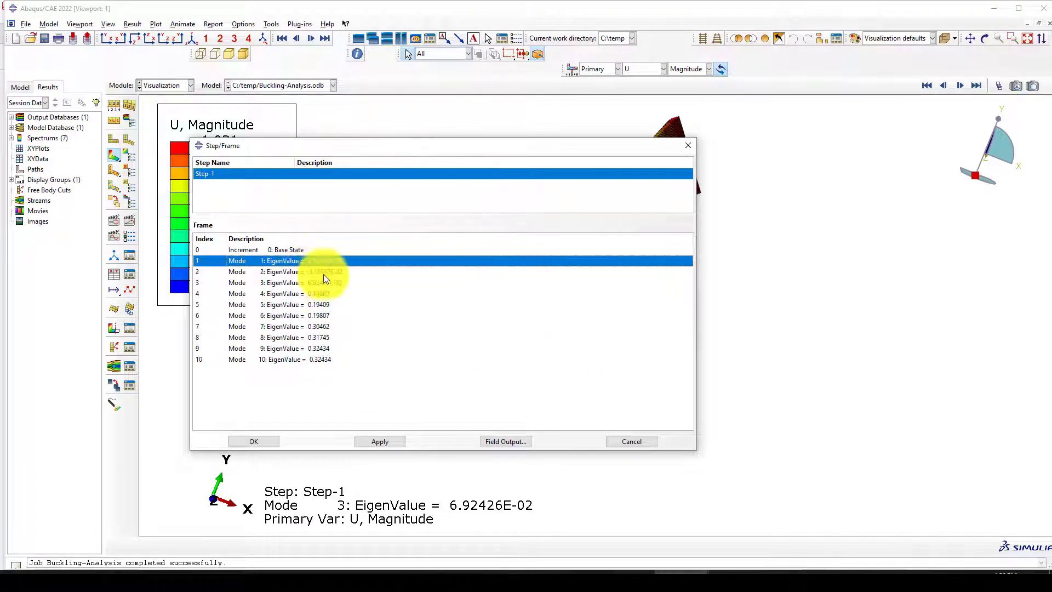
pyautogui.click(324, 271)
pyautogui.click(322, 261)
pyautogui.click(324, 270)
pyautogui.click(323, 263)
pyautogui.click(632, 442)
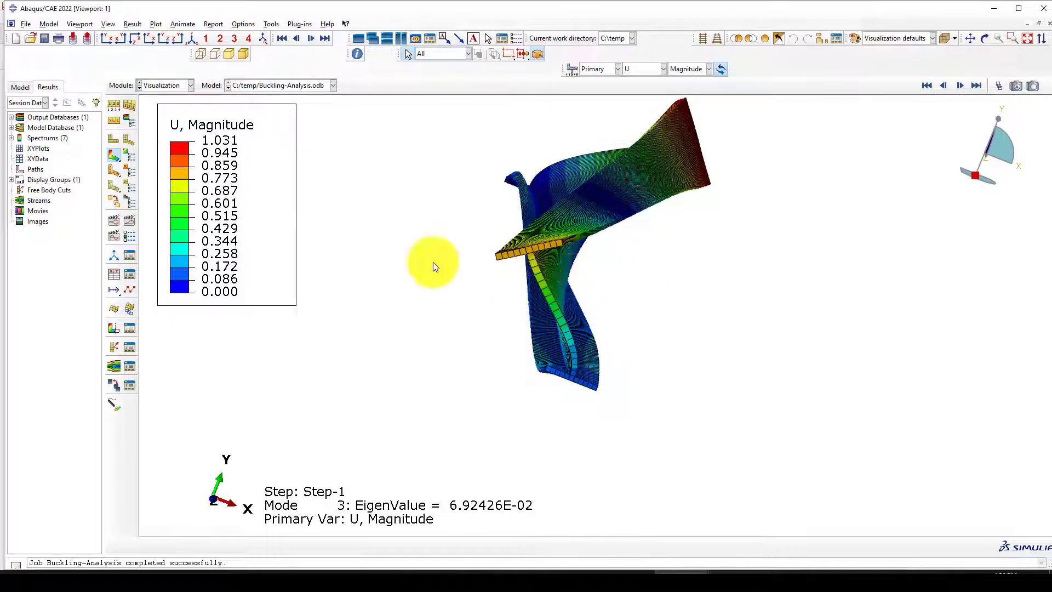
# Rotate the Mode 3 beam to a lengthwise view and zoom in on its twist.
pyautogui.keyDown('ctrl'); pyautogui.keyDown('alt'); pyautogui.moveTo(433, 153); pyautogui.dragTo(568, 335); pyautogui.keyUp('alt'); pyautogui.keyUp('ctrl')
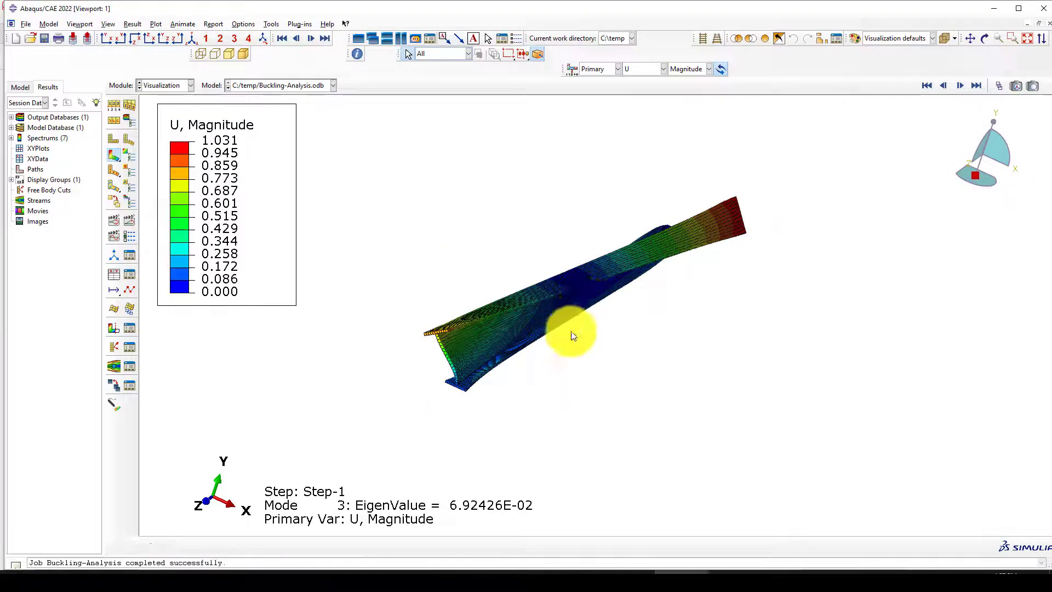
pyautogui.scroll(2, 571, 331)
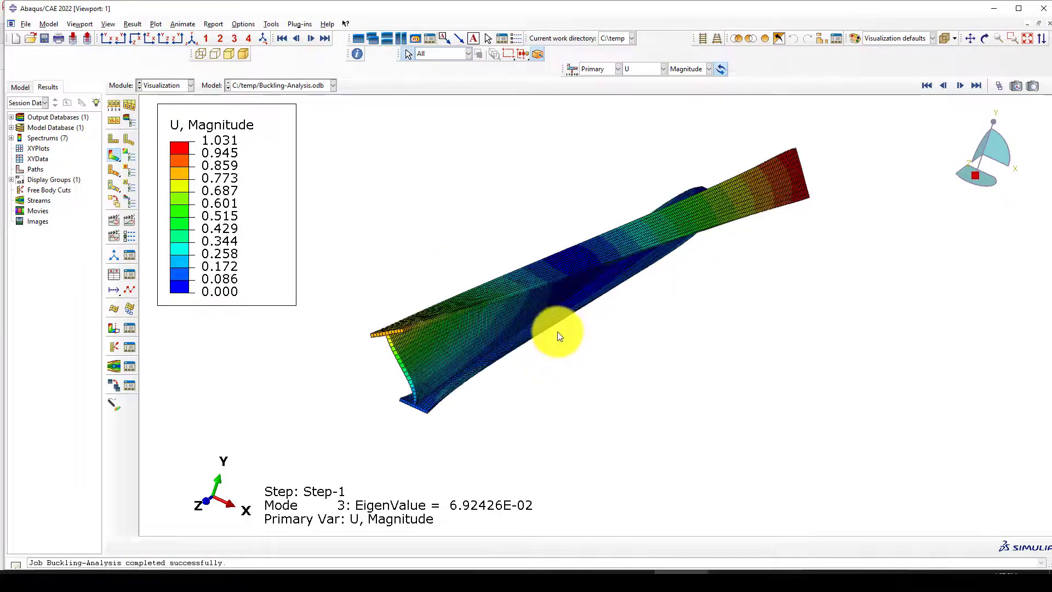